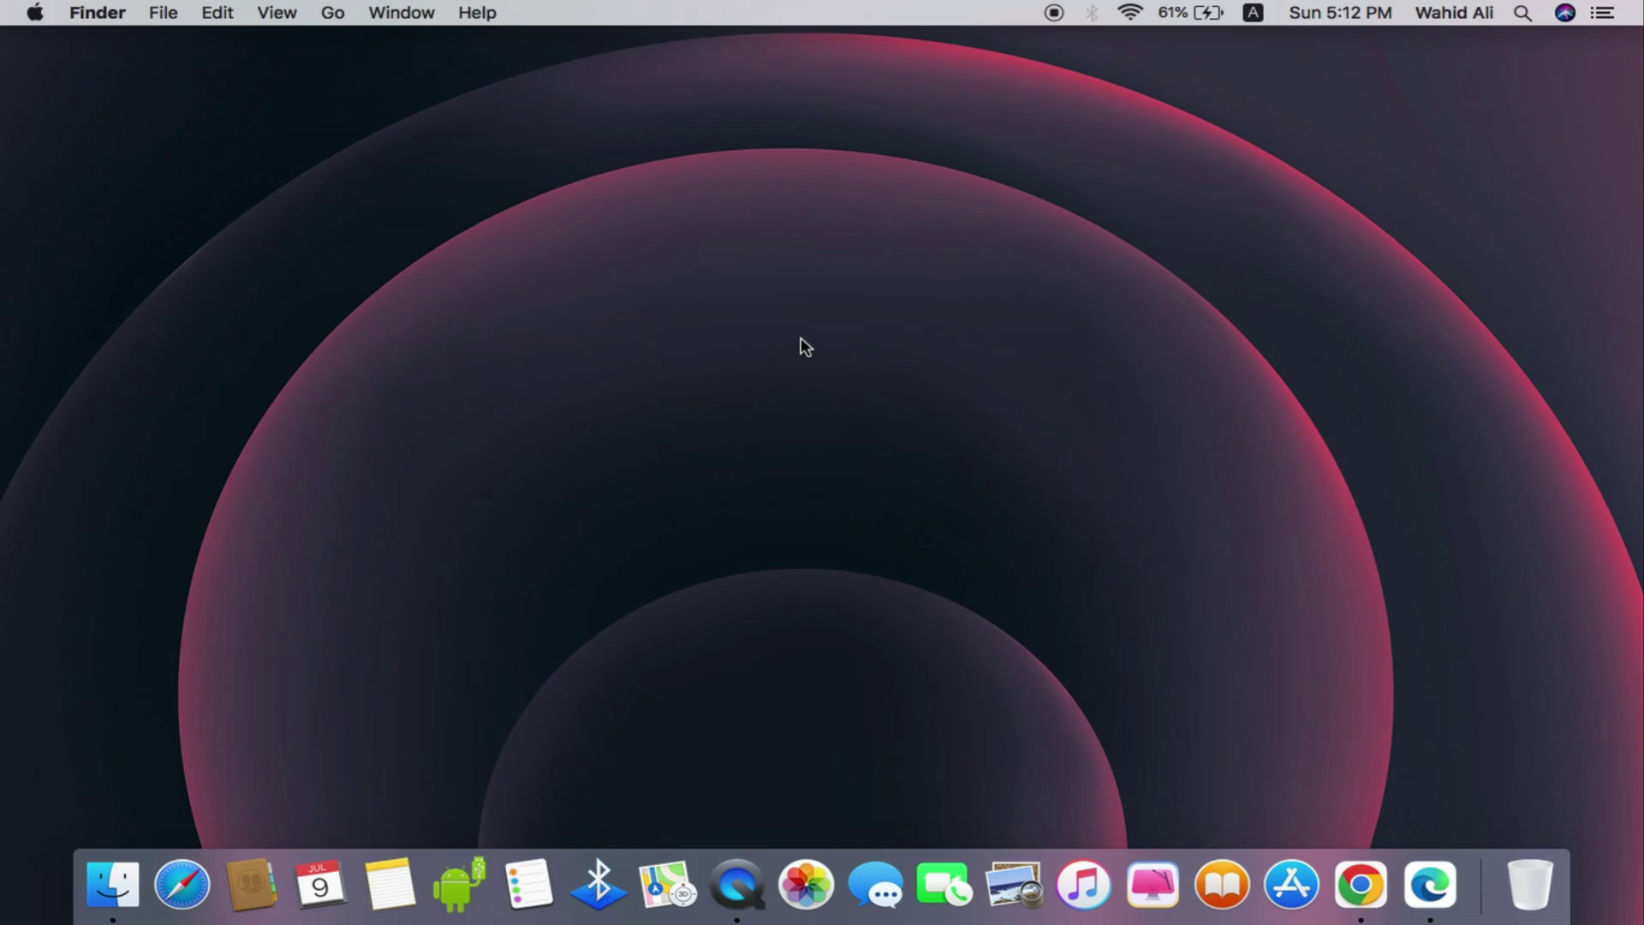
# Open Disk Utility from the Other folder among the installed applications
pyautogui.press('F4')
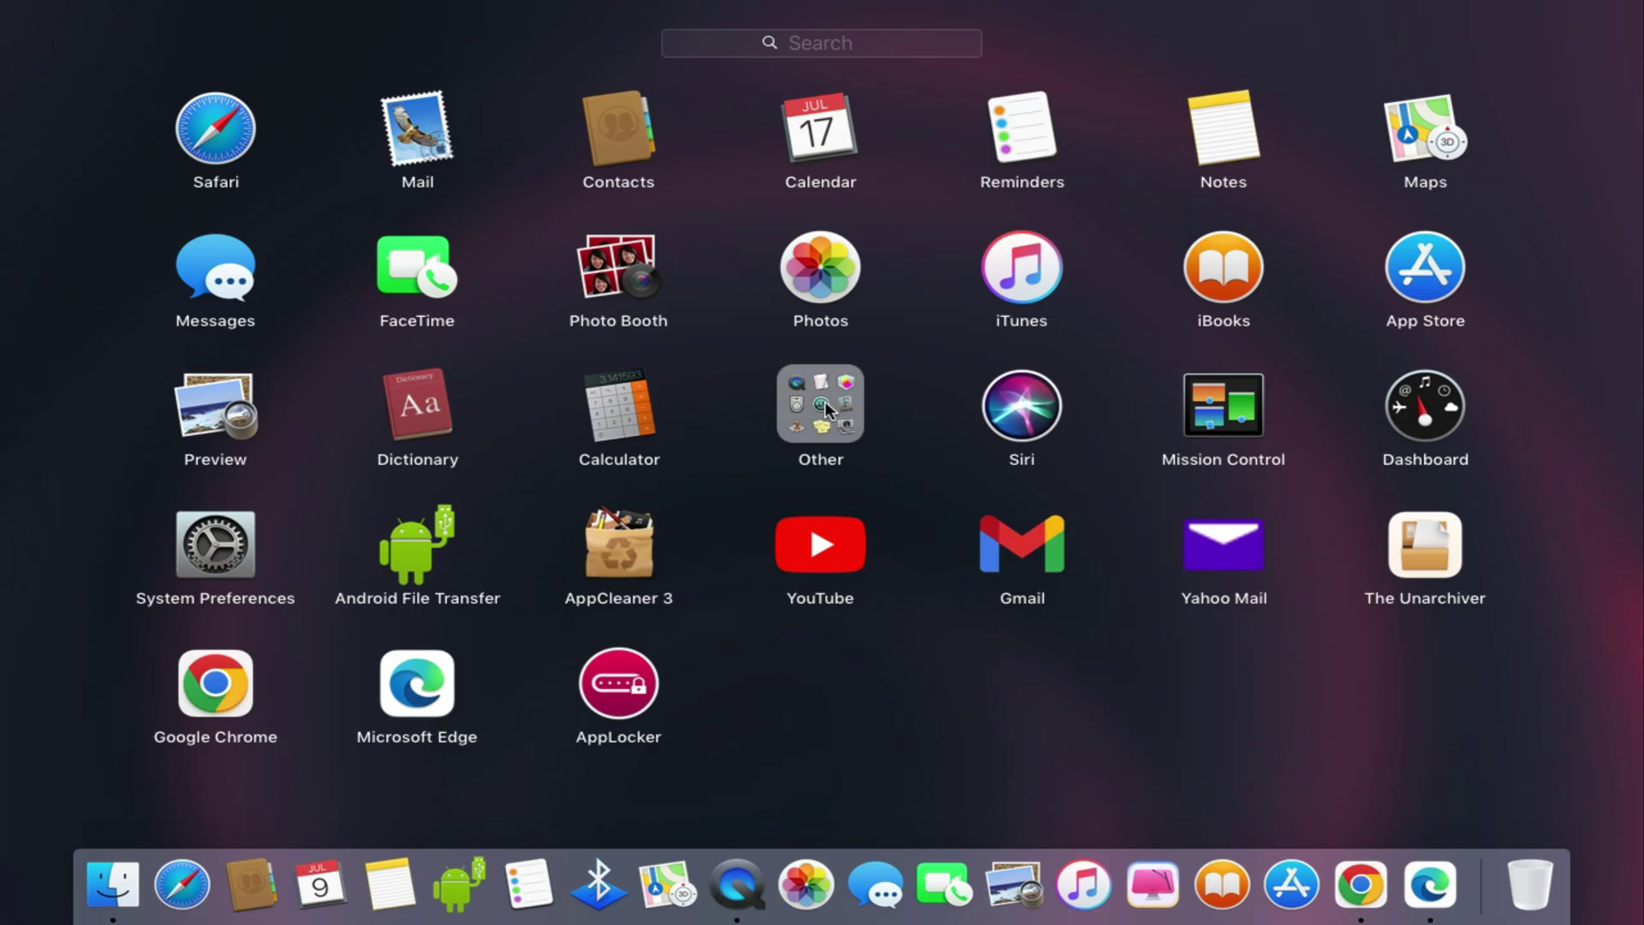
pyautogui.click(825, 400)
pyautogui.press('F4')
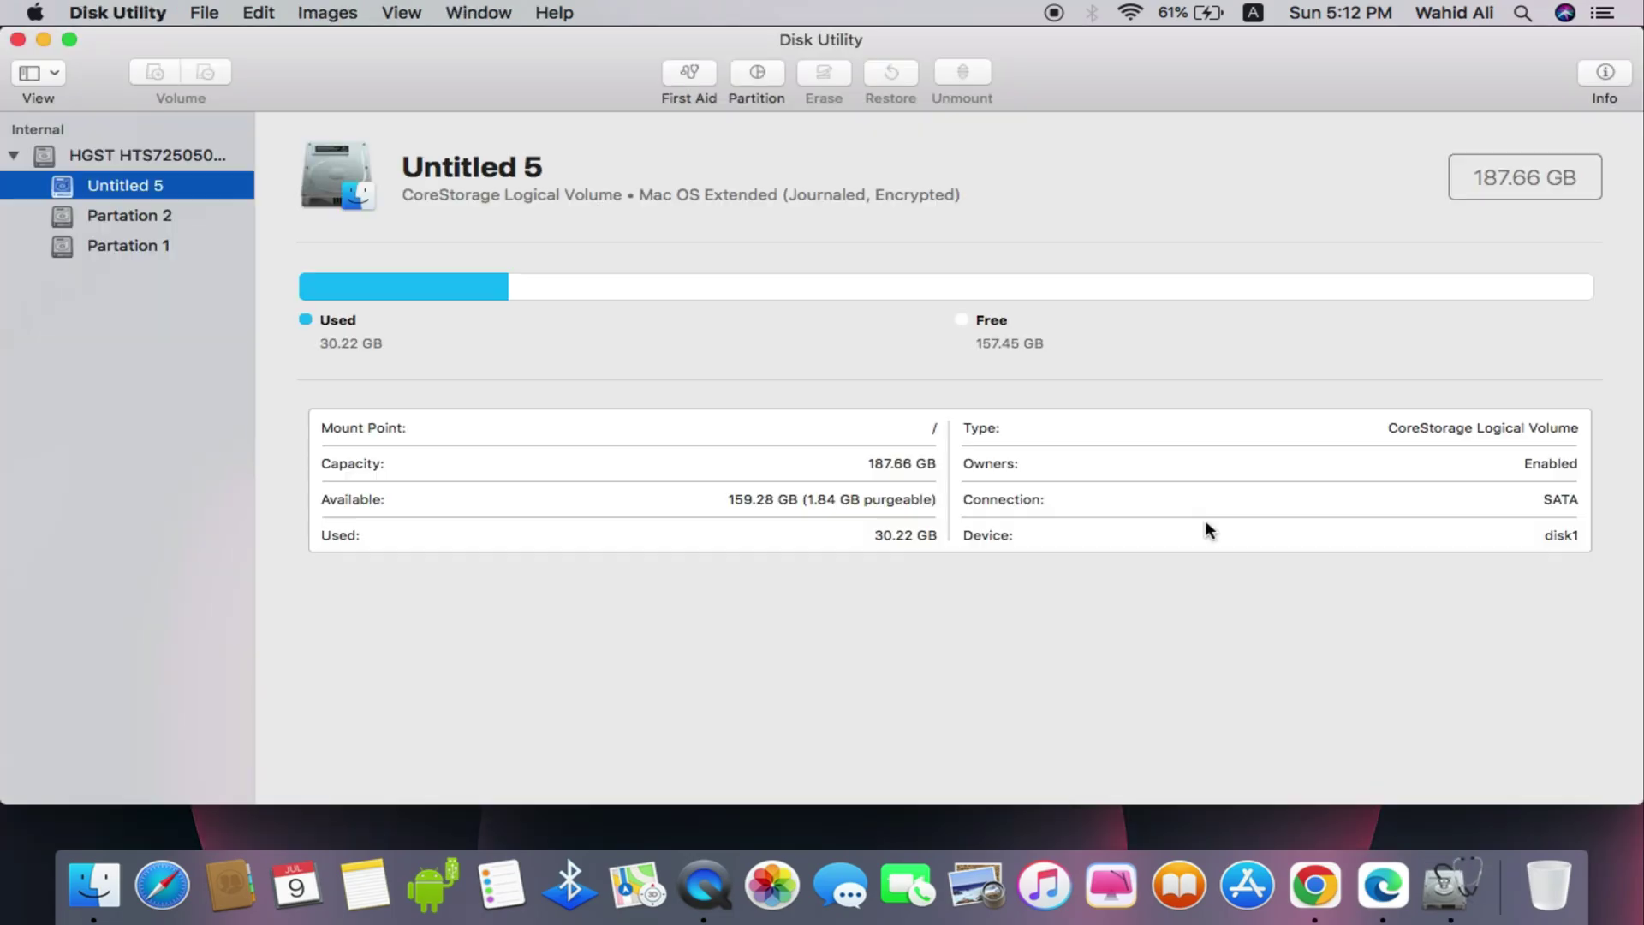
# Run First Aid on the Untitled 5 volume and dismiss the report once the process finishes
pyautogui.click(117, 216)
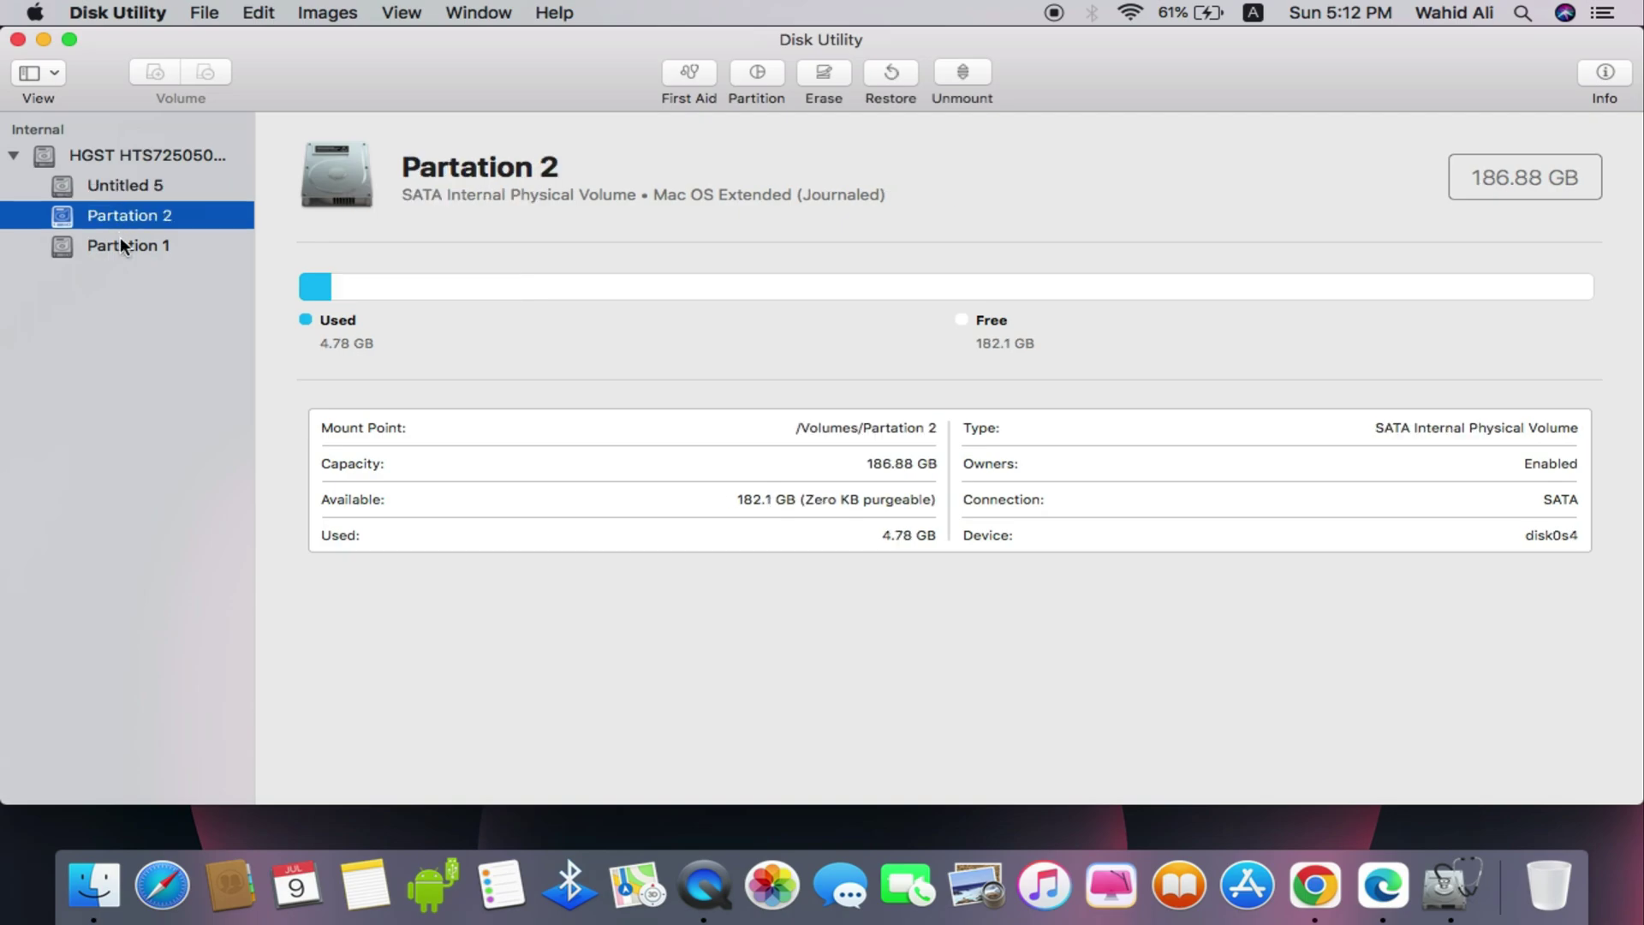
pyautogui.click(120, 243)
pyautogui.click(121, 175)
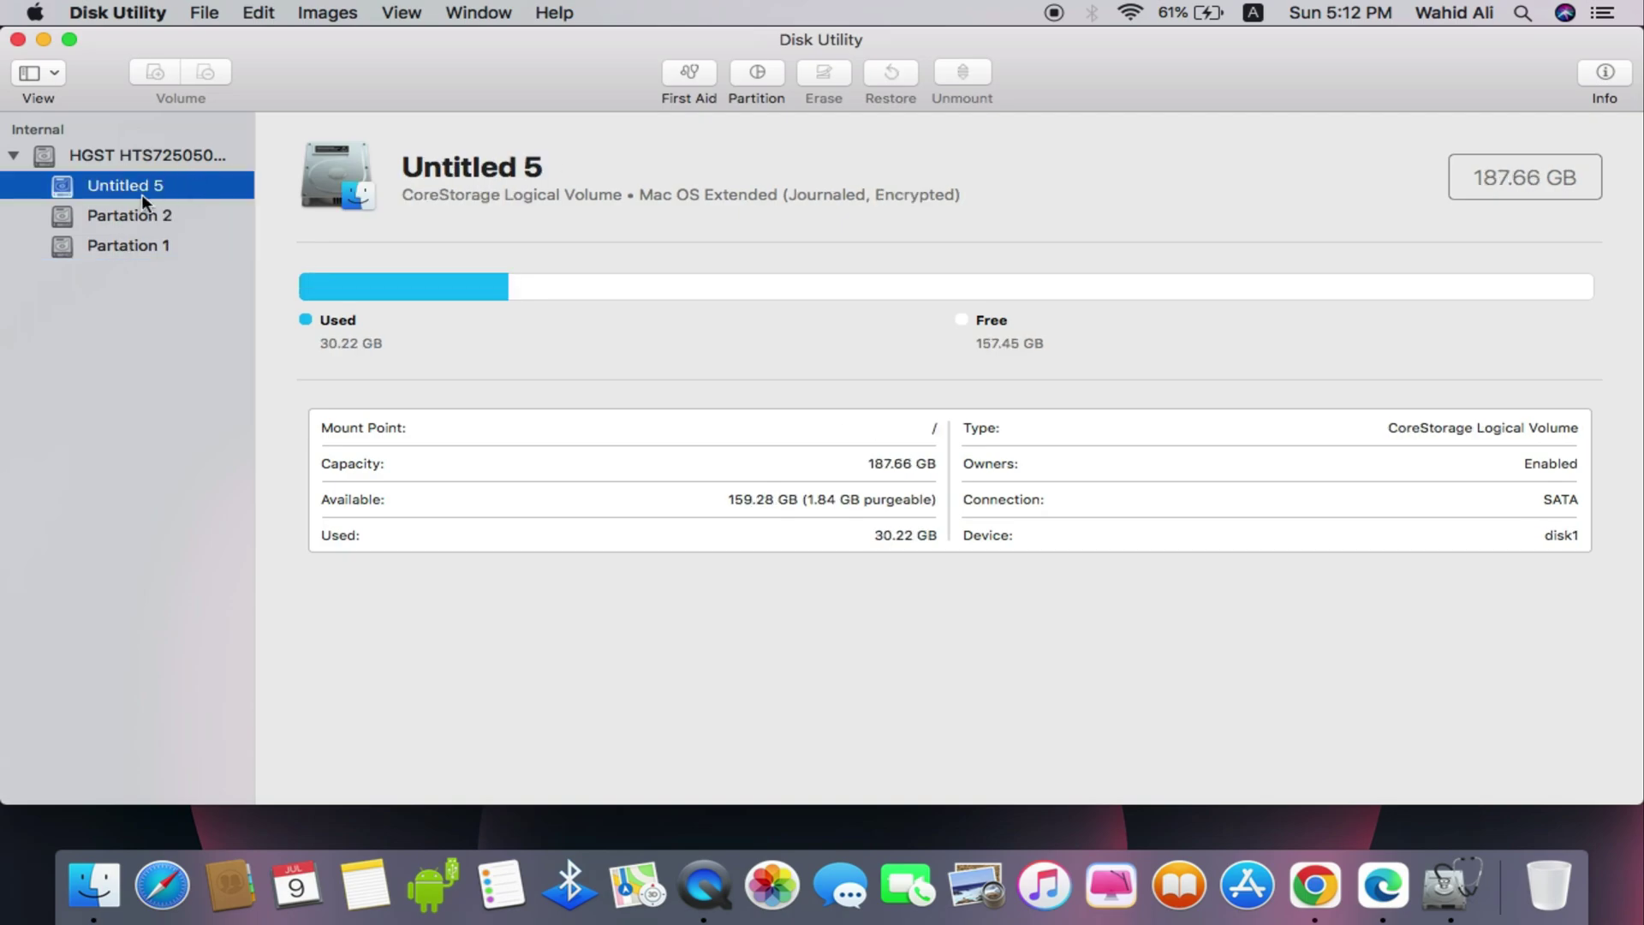
pyautogui.click(690, 71)
pyautogui.click(1041, 235)
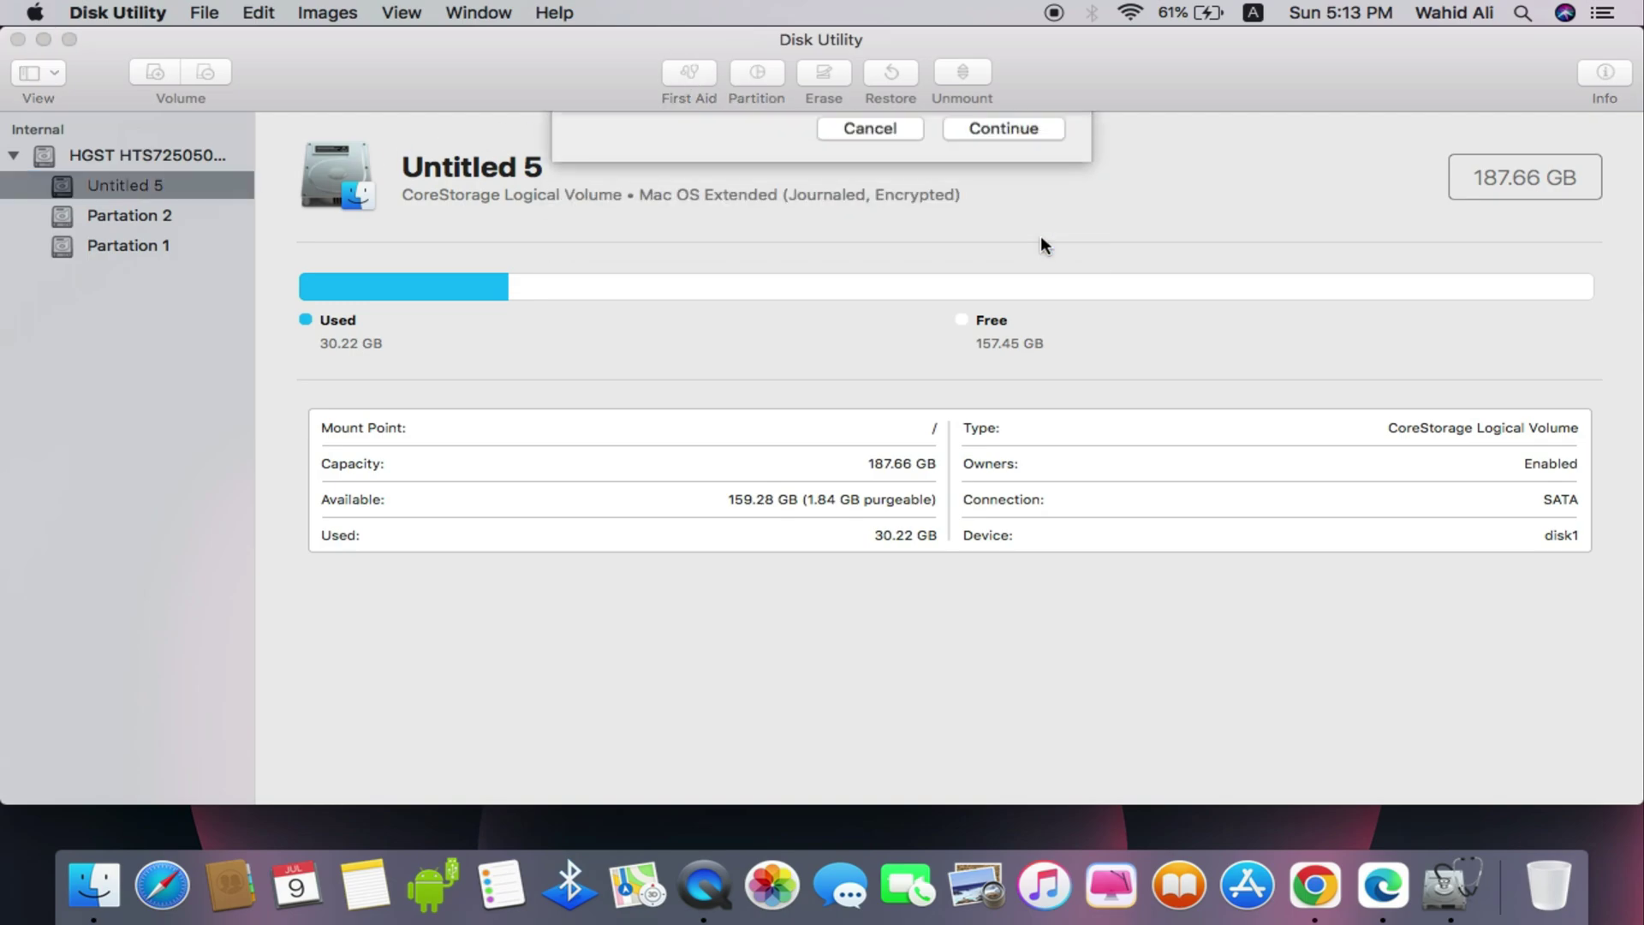
pyautogui.click(1035, 296)
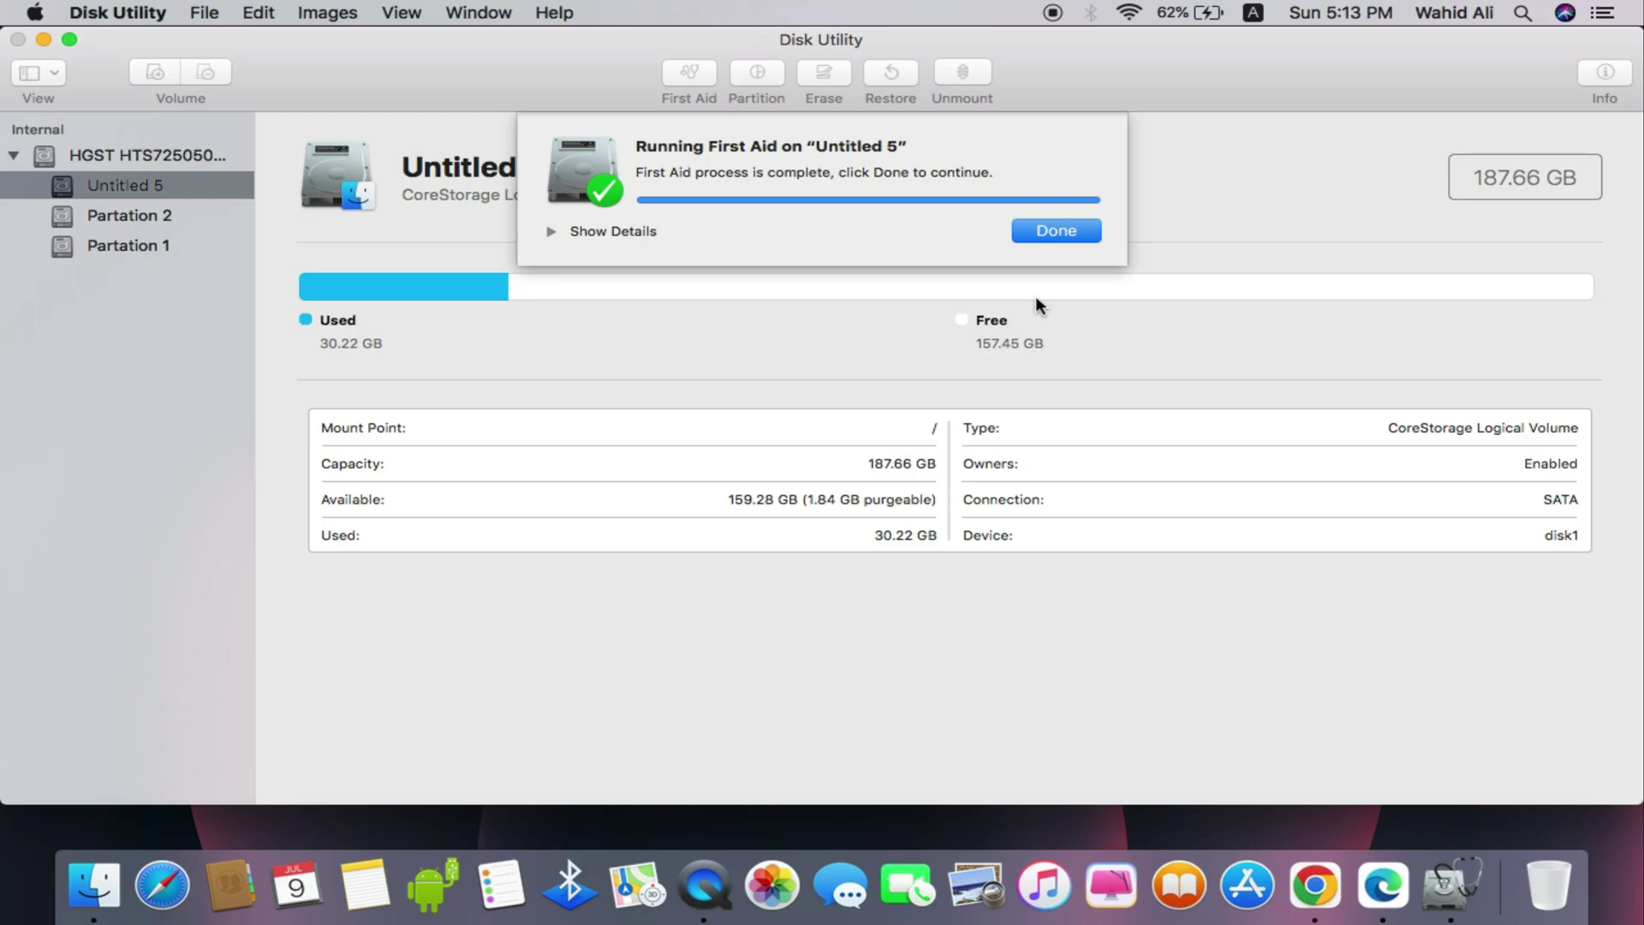
pyautogui.click(1054, 238)
# View the details of Partation 2, Partation 1 and the parent HGST disk, and close Disk Utility
pyautogui.click(174, 221)
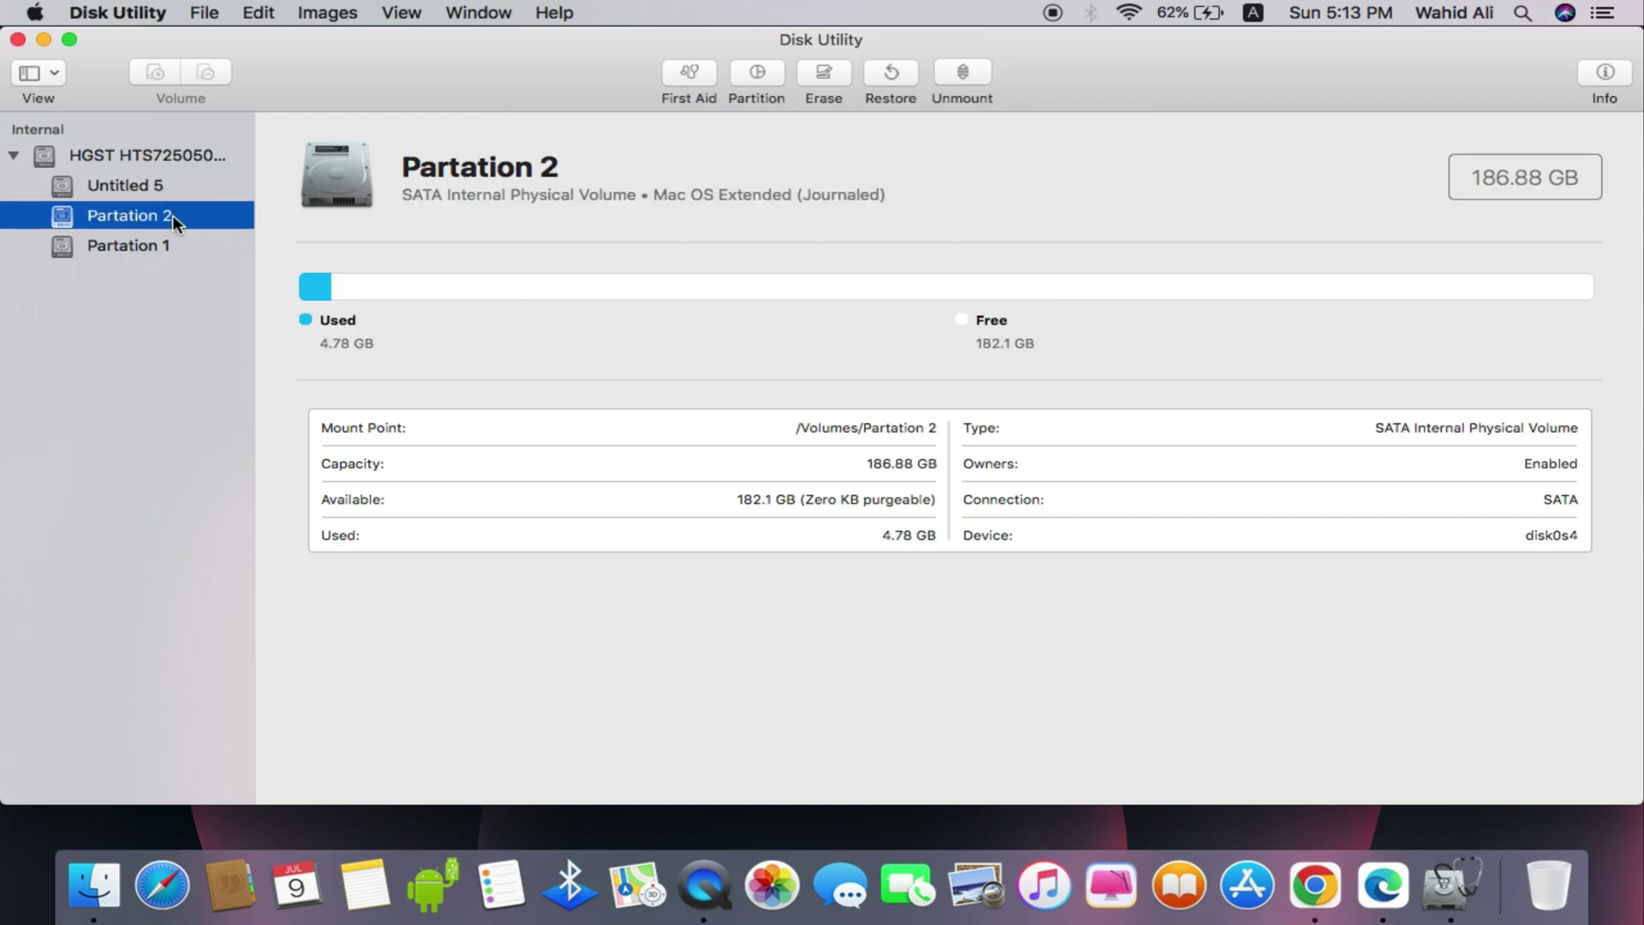
pyautogui.click(155, 248)
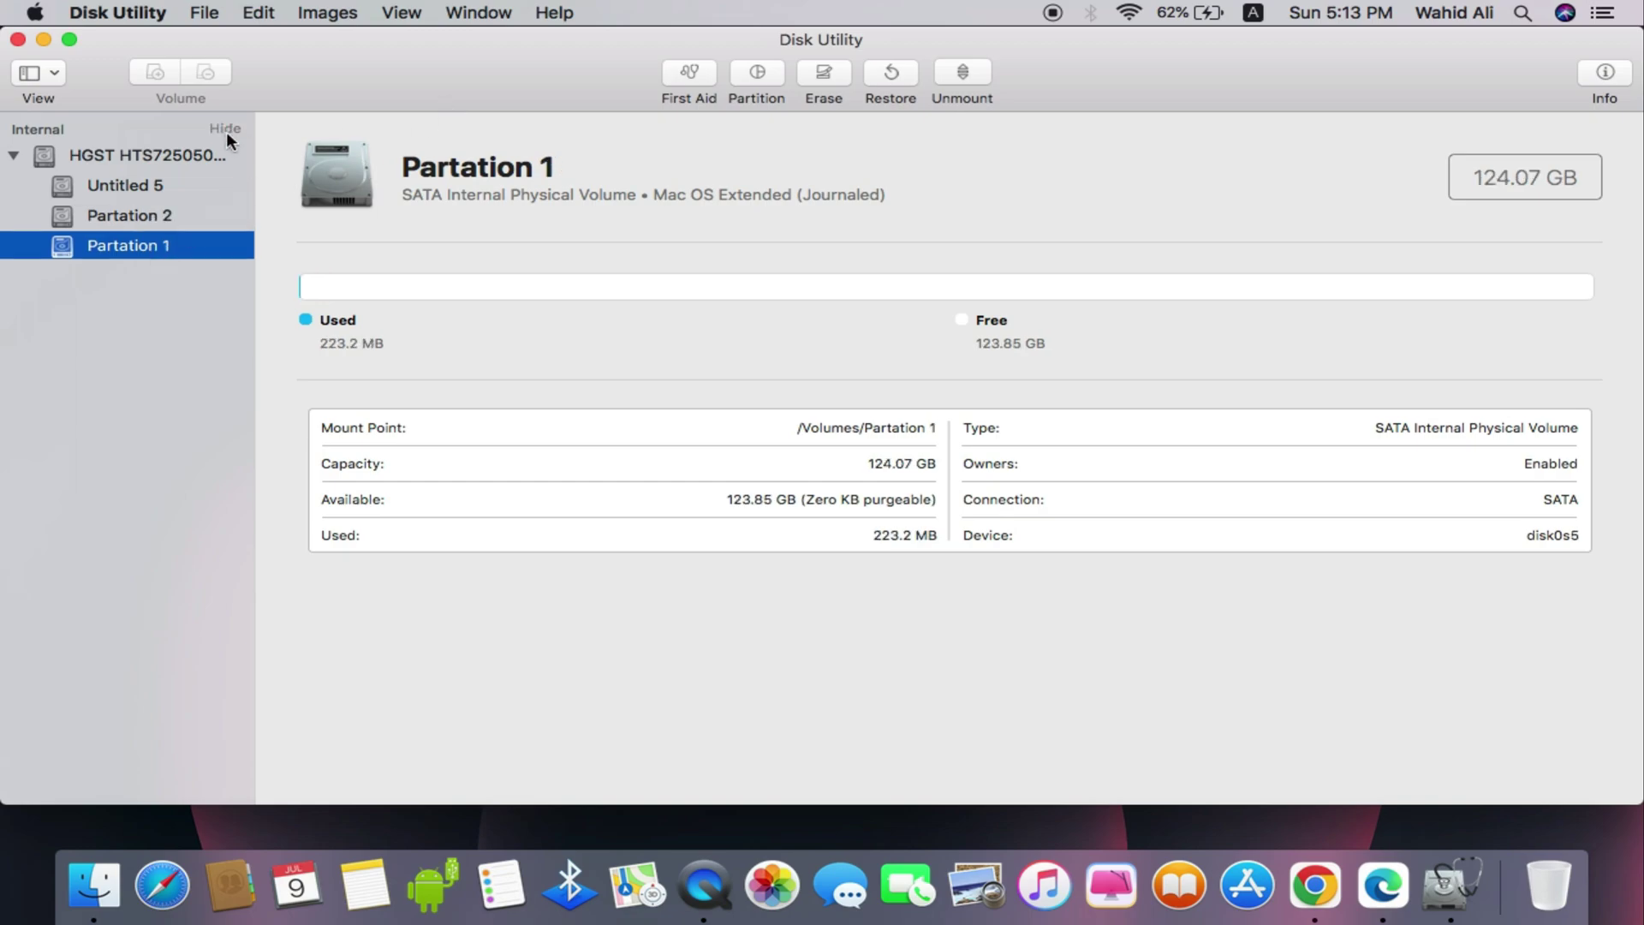
pyautogui.click(161, 153)
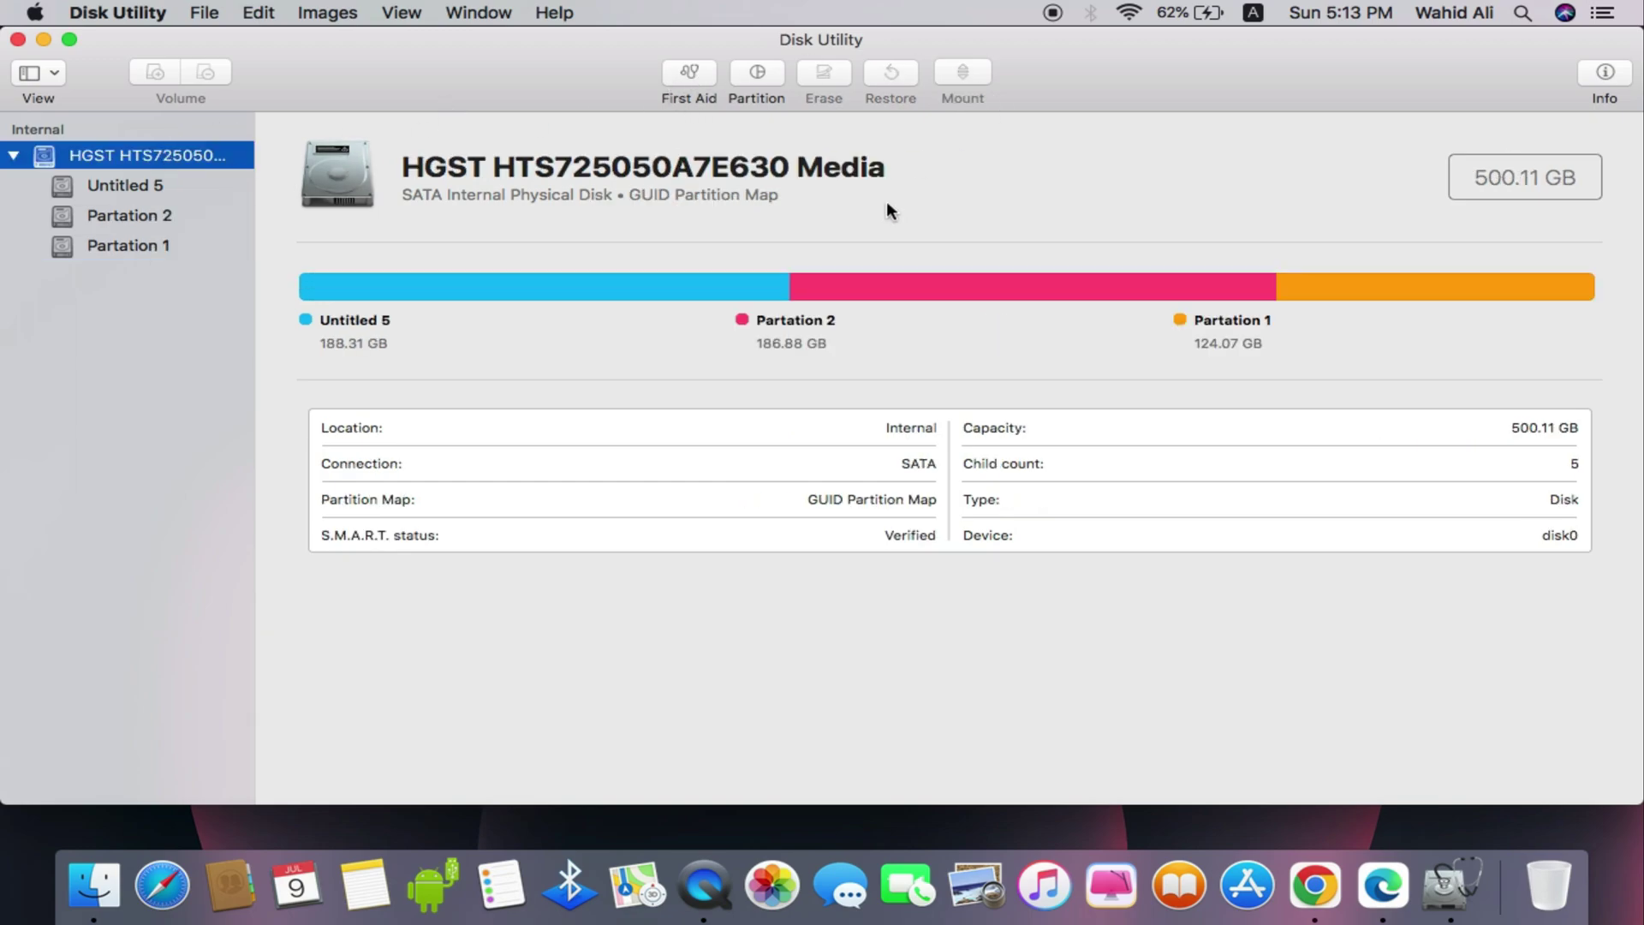
pyautogui.click(16, 40)
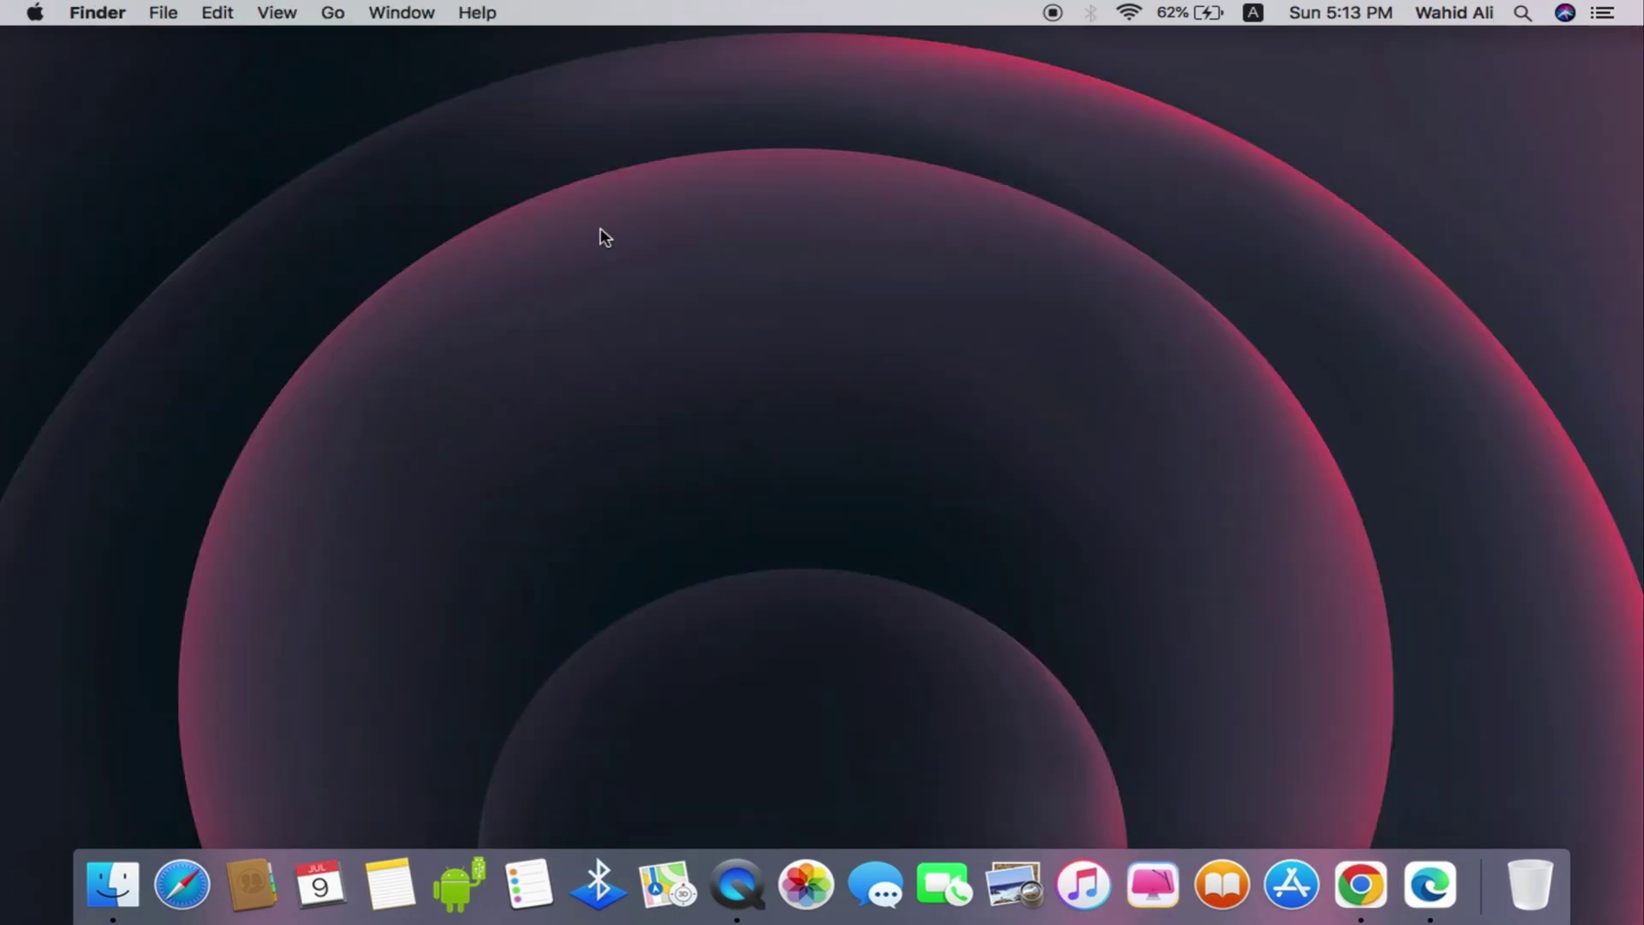
# Switch to Google Chrome and search the web for "cleanmymac"
pyautogui.click(1362, 895)
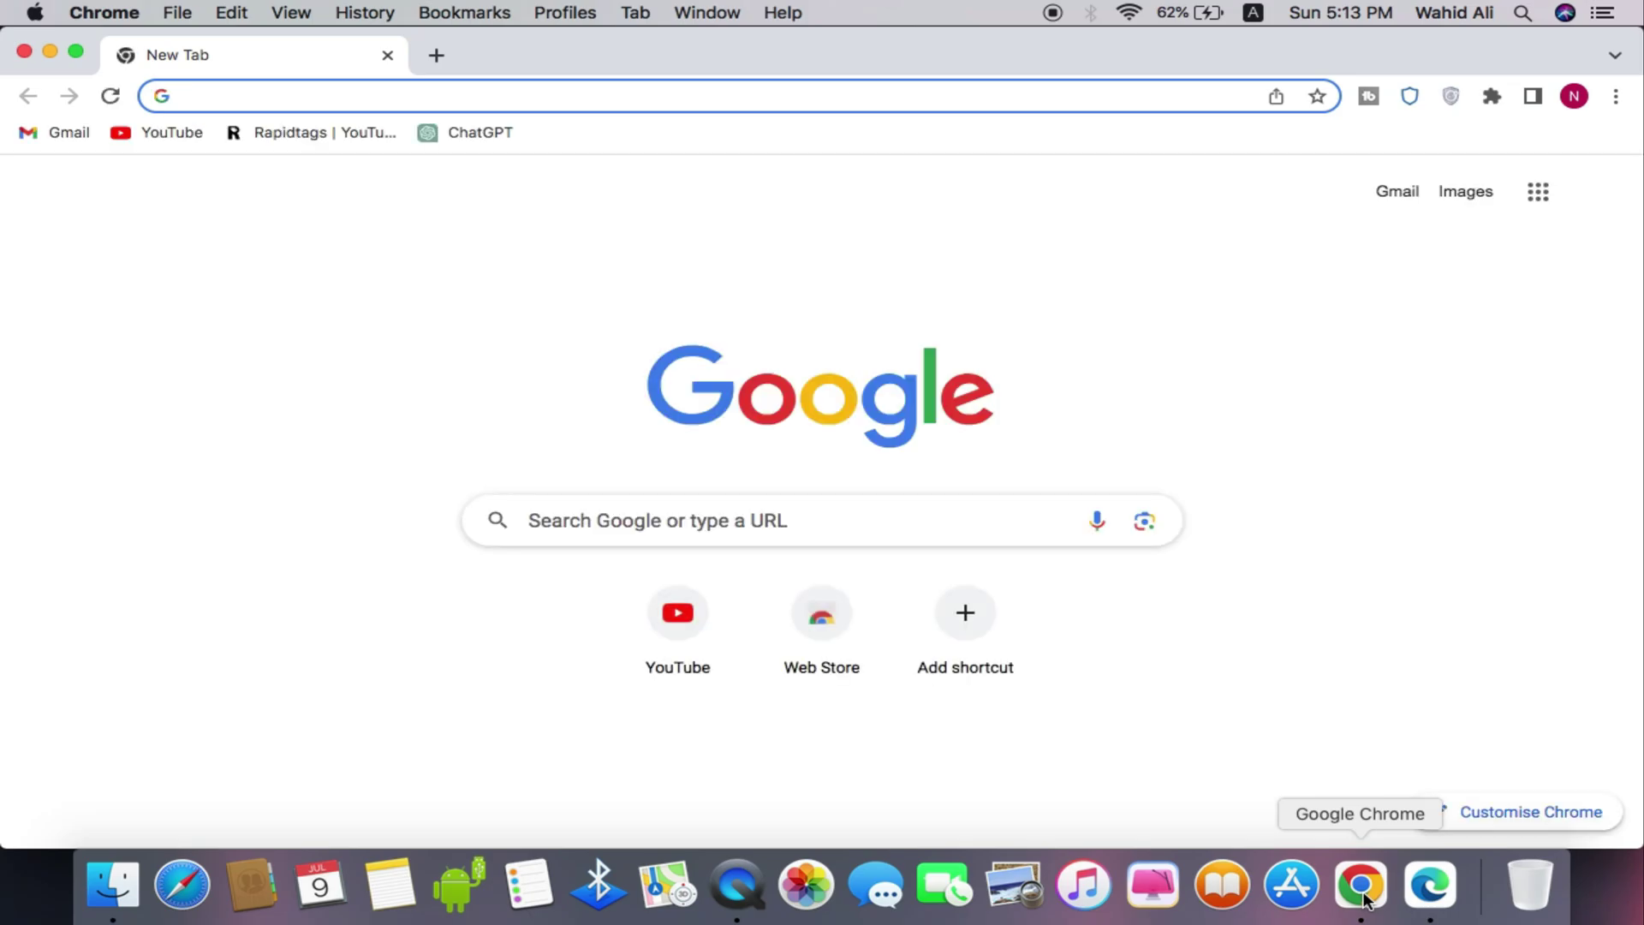
pyautogui.write('clean')
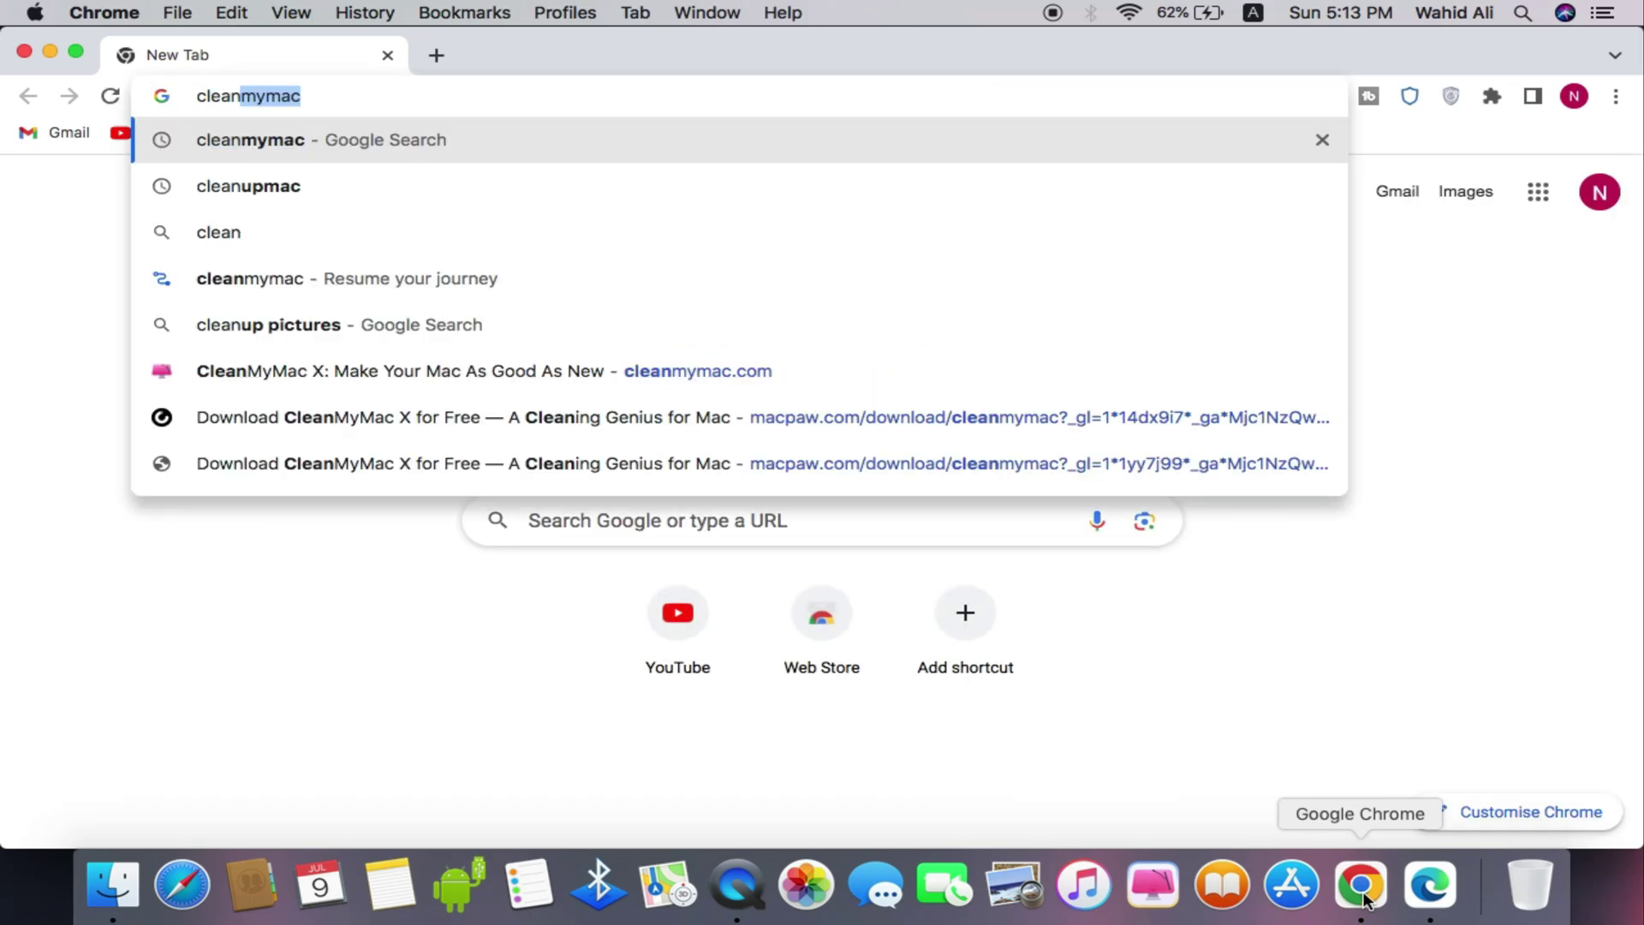
pyautogui.write('mymac')
pyautogui.press('Return')
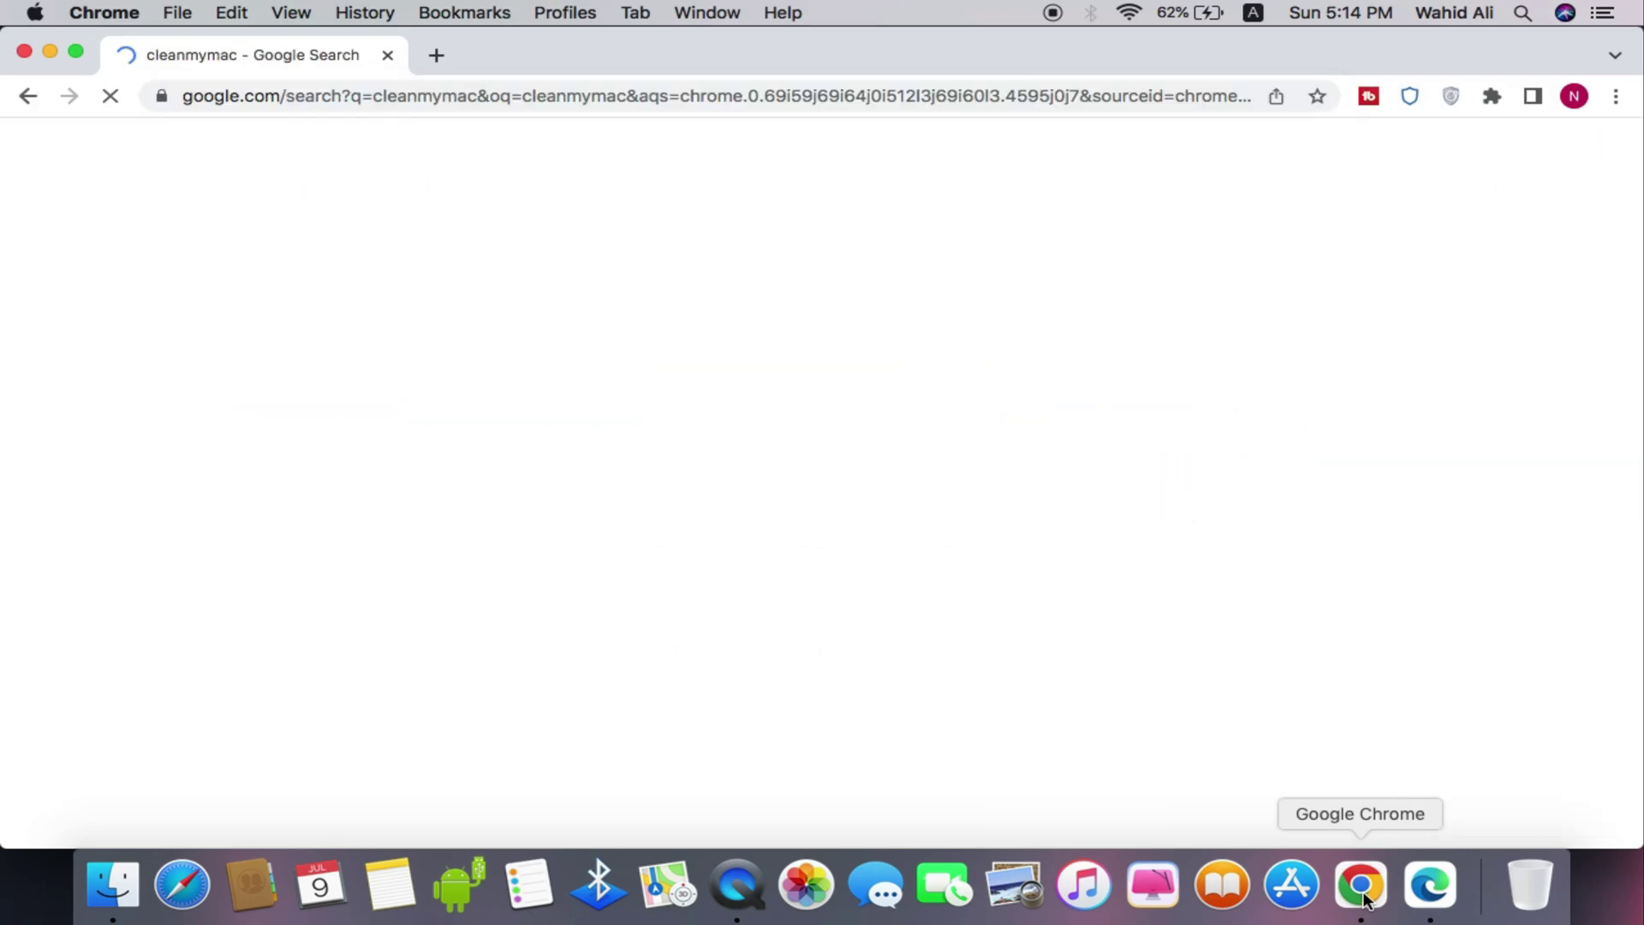
# Open the CleanMyMac X website, cleanmymac.com, from the search results
pyautogui.scroll(-5, 426, 794)
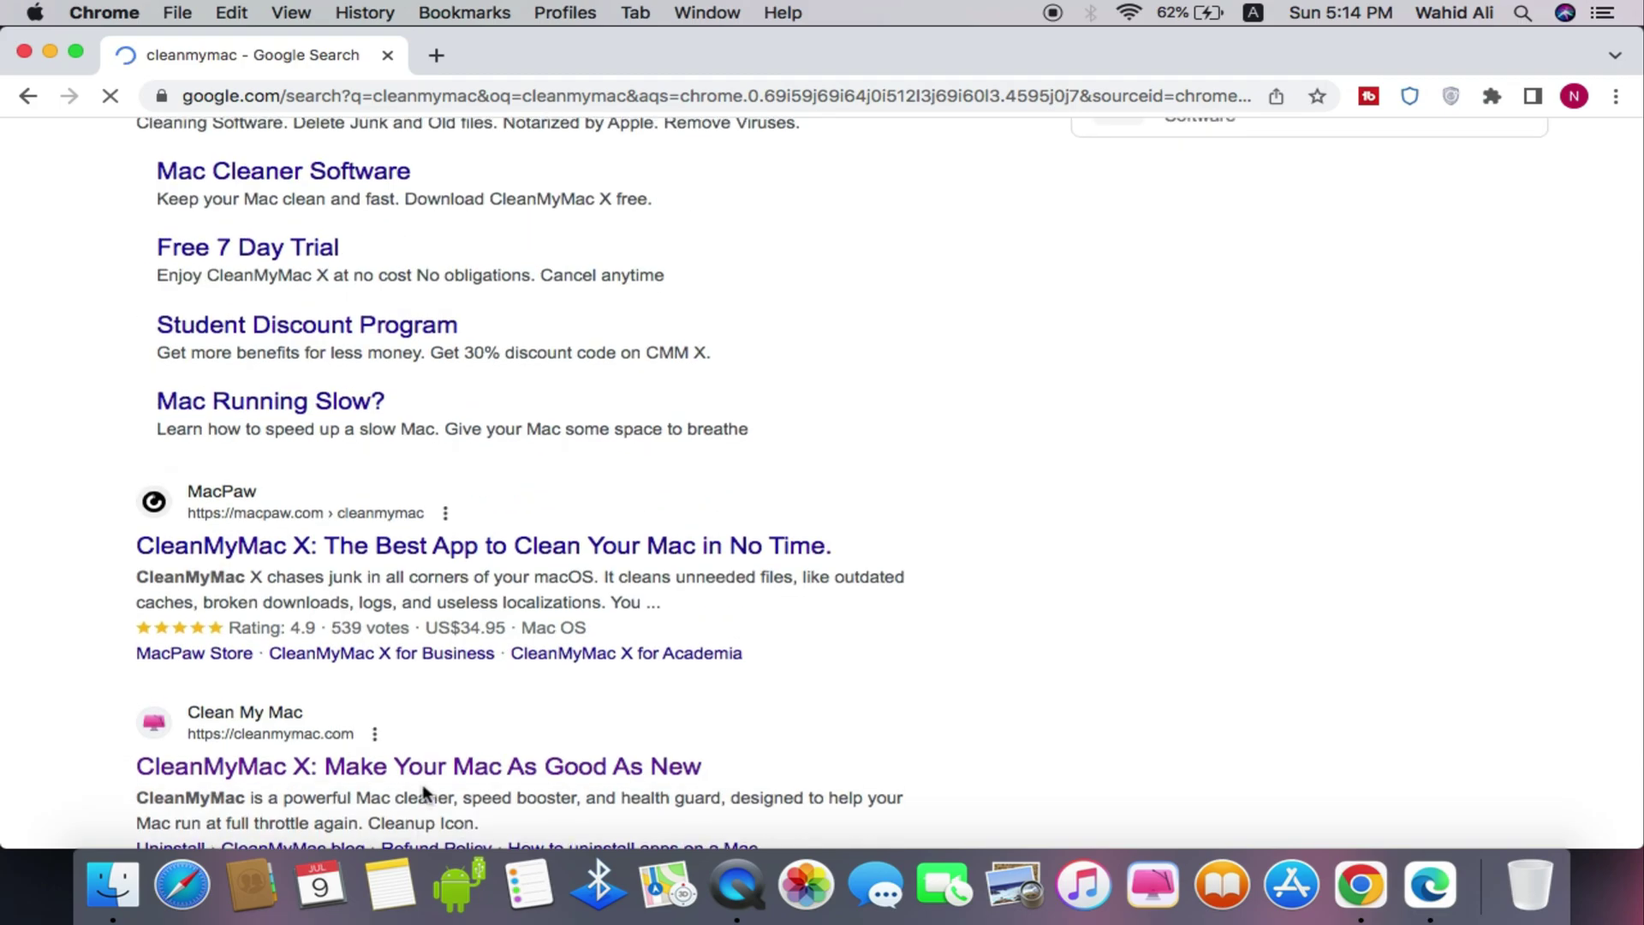
pyautogui.scroll(5, 157, 734)
pyautogui.scroll(-3, 156, 735)
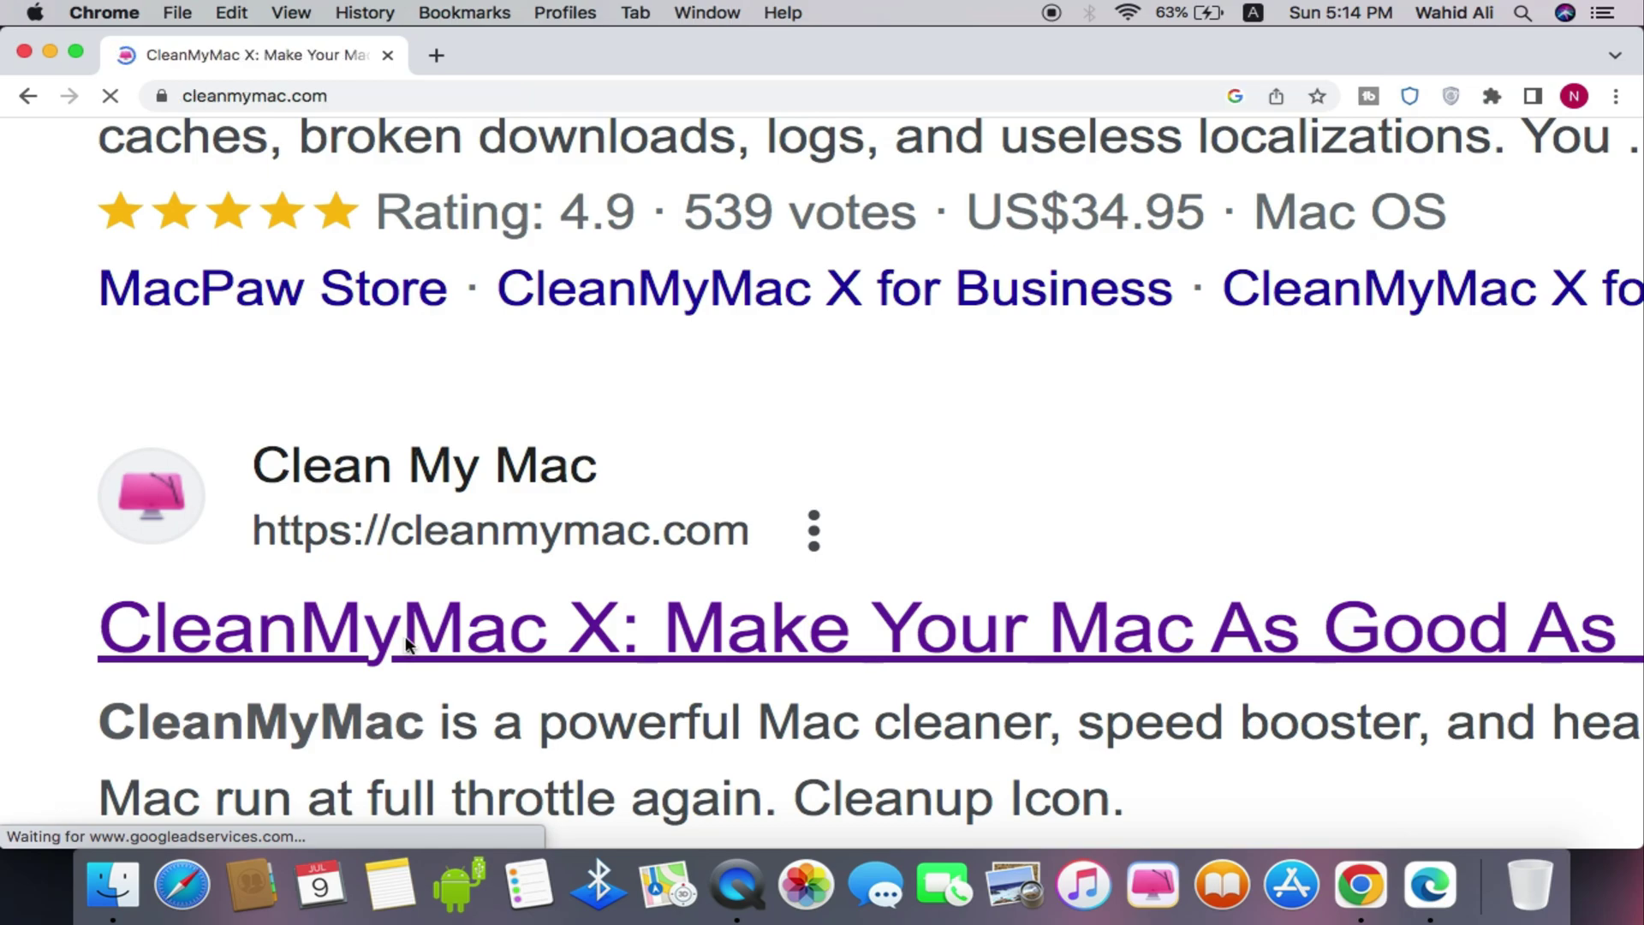
# Download the free version of CleanMyMac X from the site's home page
pyautogui.scroll(-2, 406, 639)
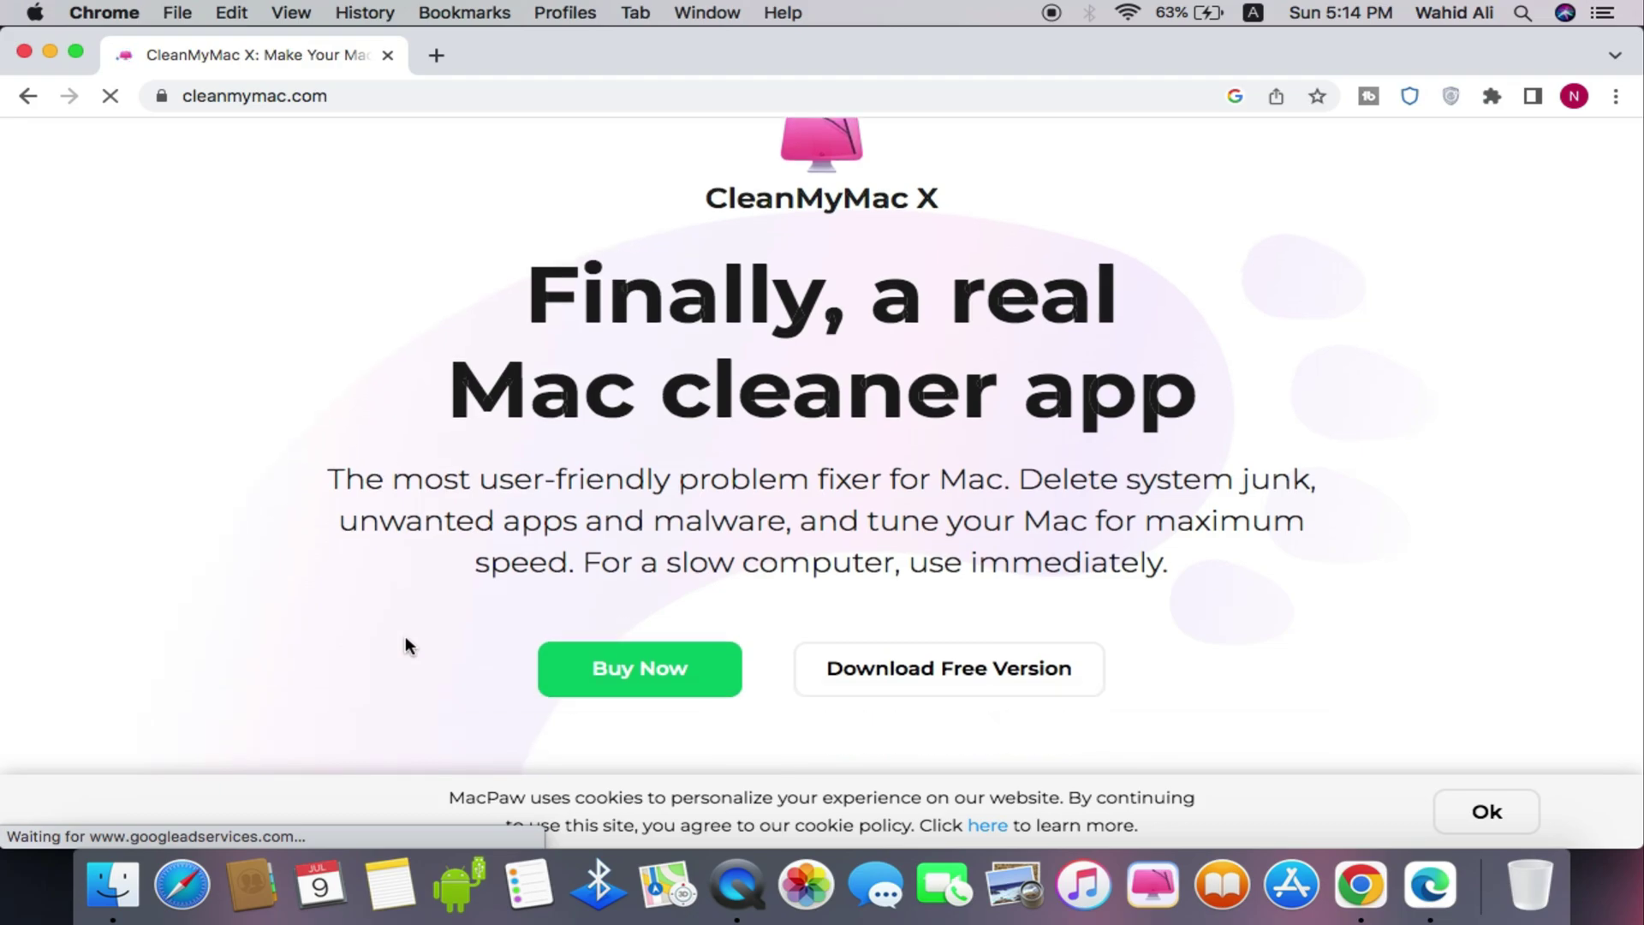
pyautogui.scroll(-2, 339, 482)
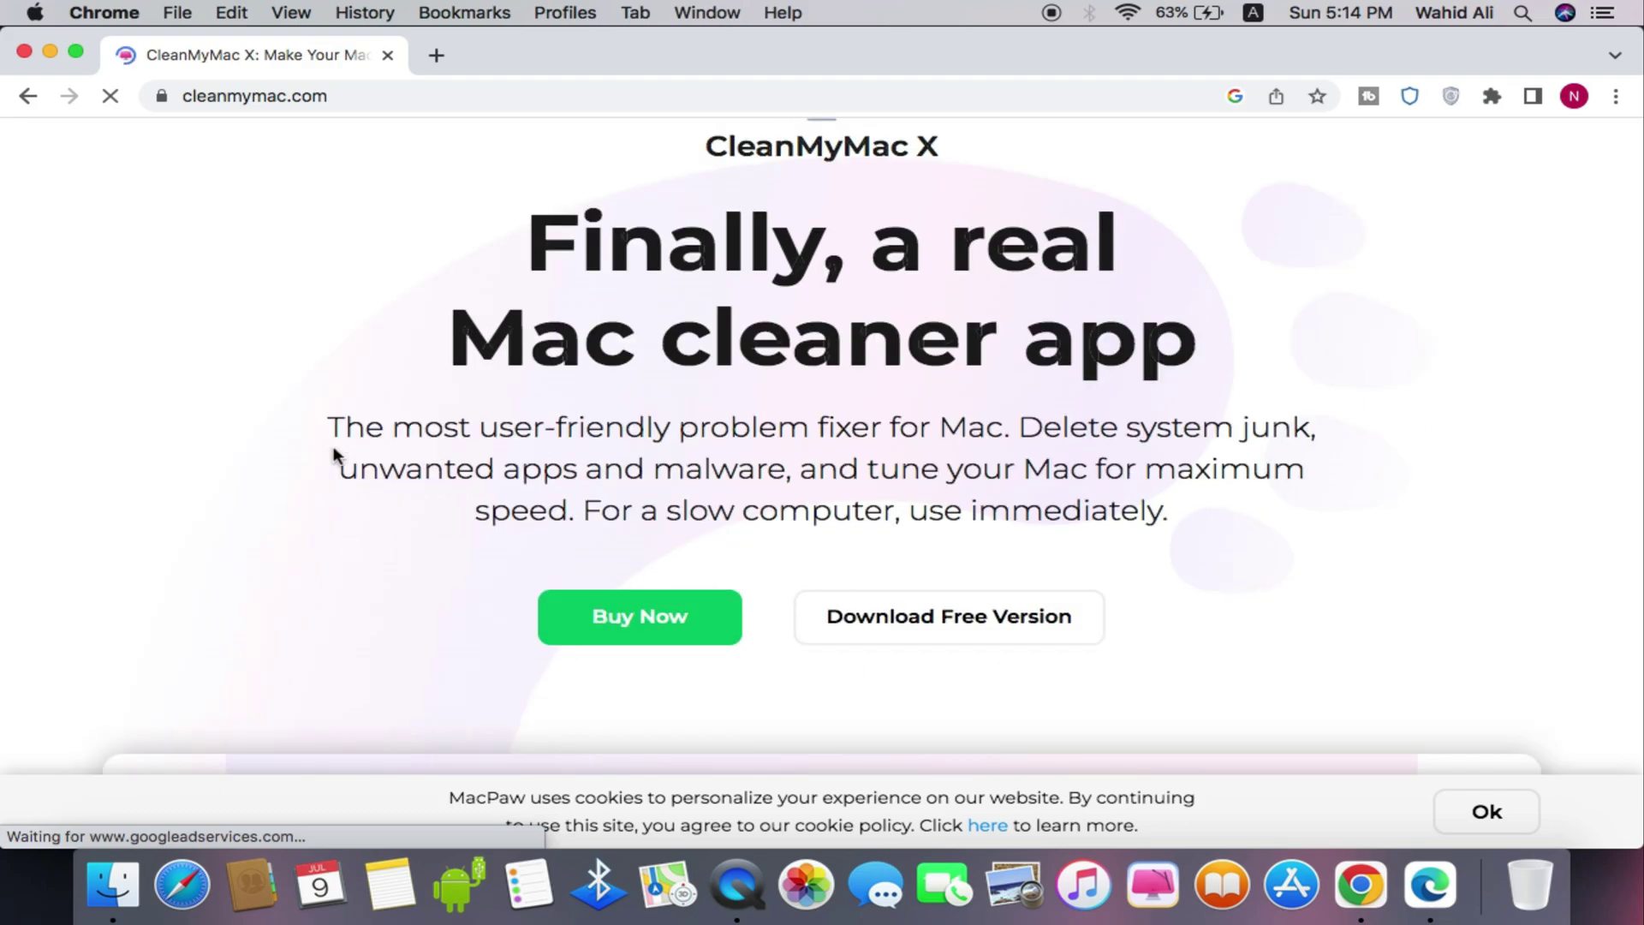
pyautogui.moveTo(581, 438); pyautogui.dragTo(788, 484)
pyautogui.click(1341, 599)
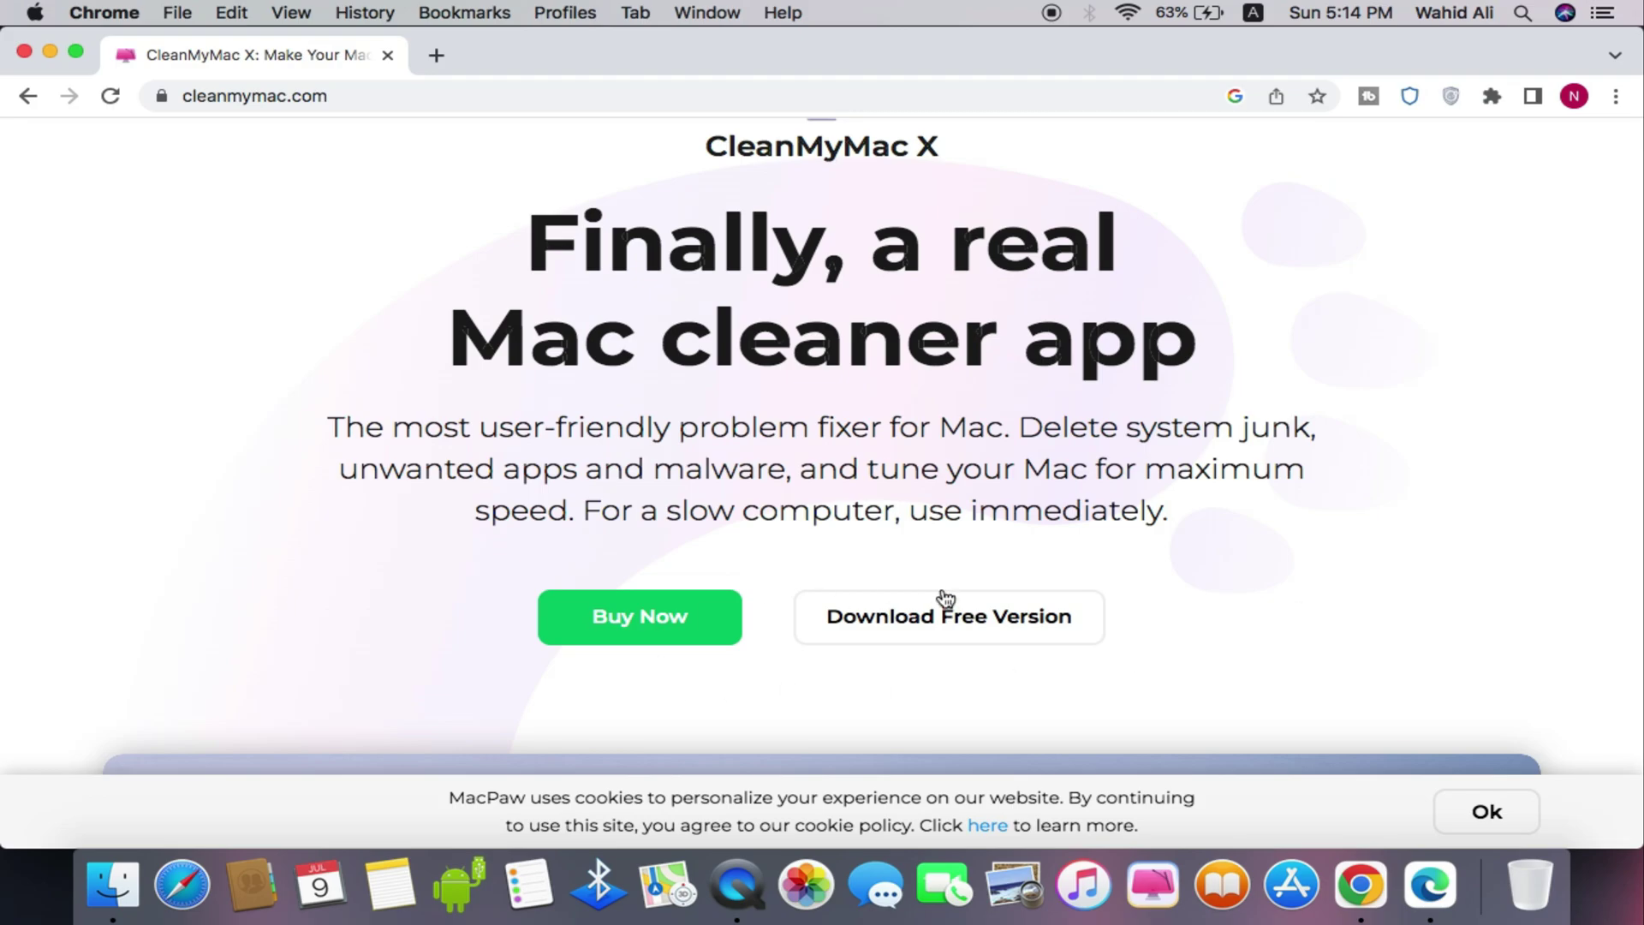
pyautogui.scroll(5, 942, 600)
pyautogui.click(985, 677)
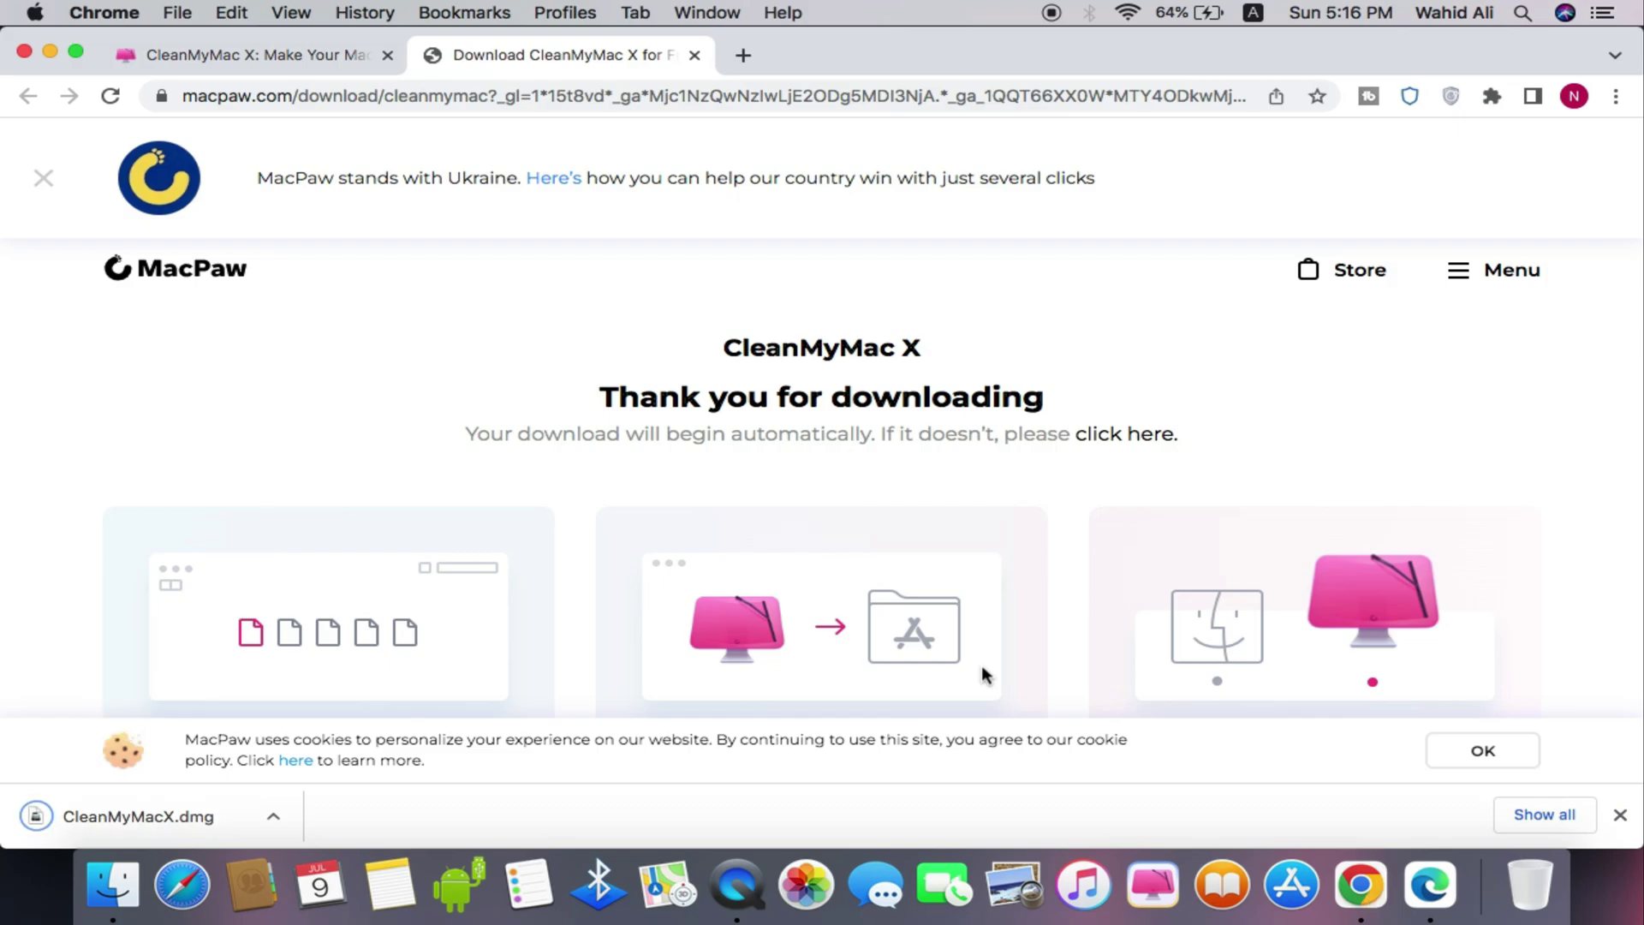
# Open the downloaded CleanMyMacX.dmg, minimize the browser, and copy CleanMyMac X into the Applications folder
pyautogui.click(111, 820)
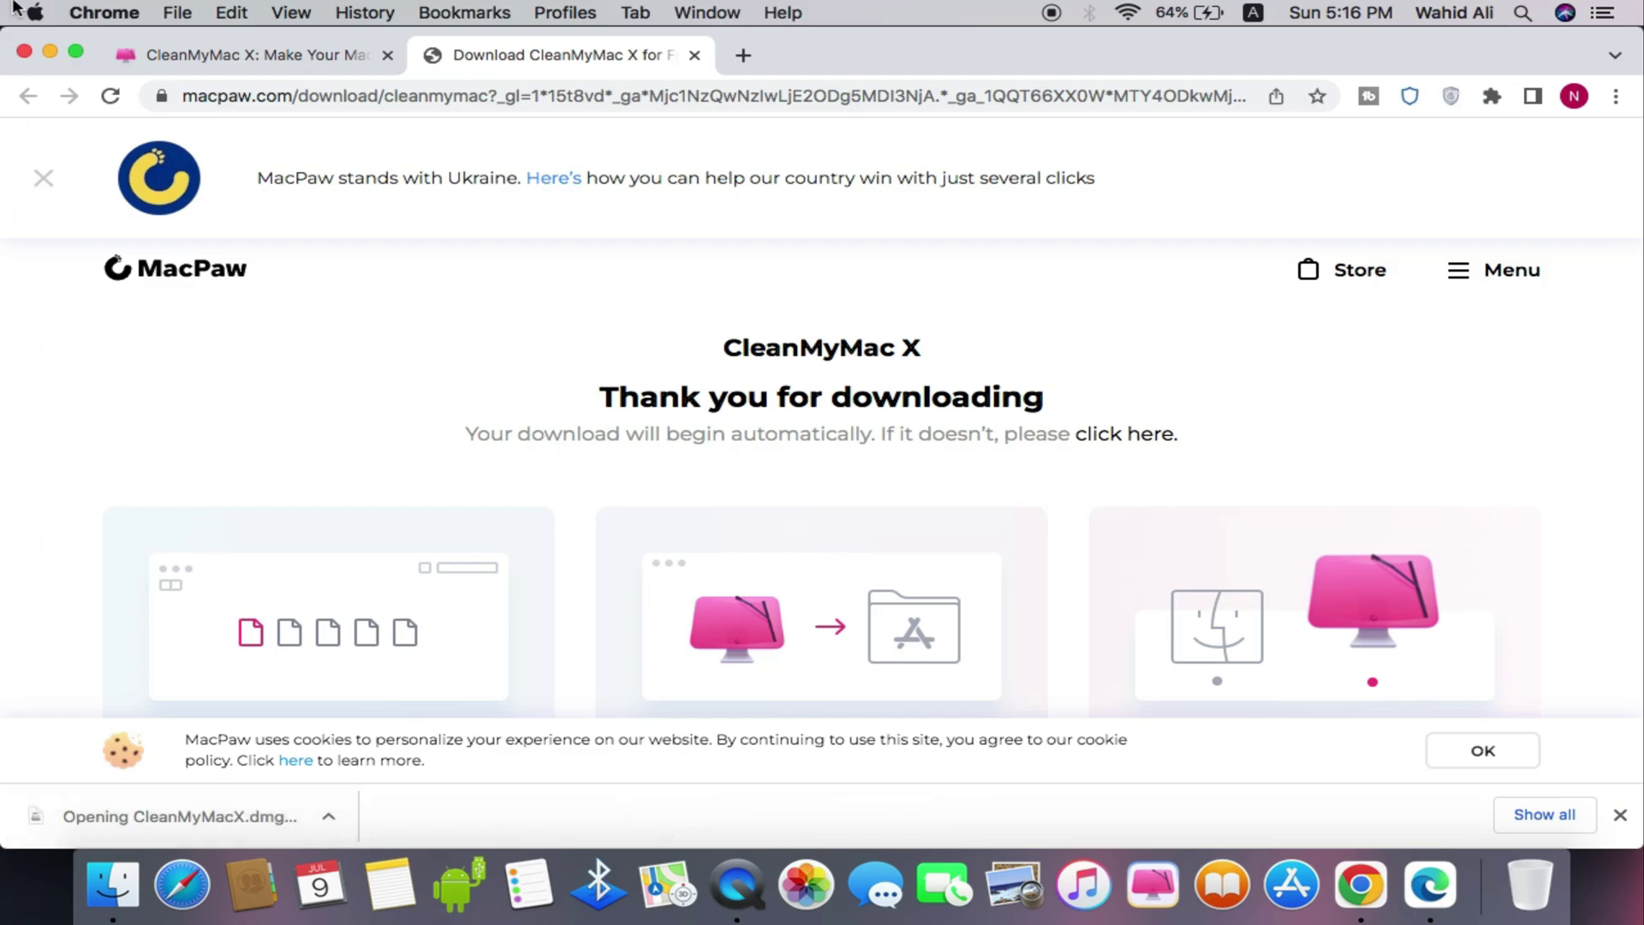
pyautogui.click(49, 49)
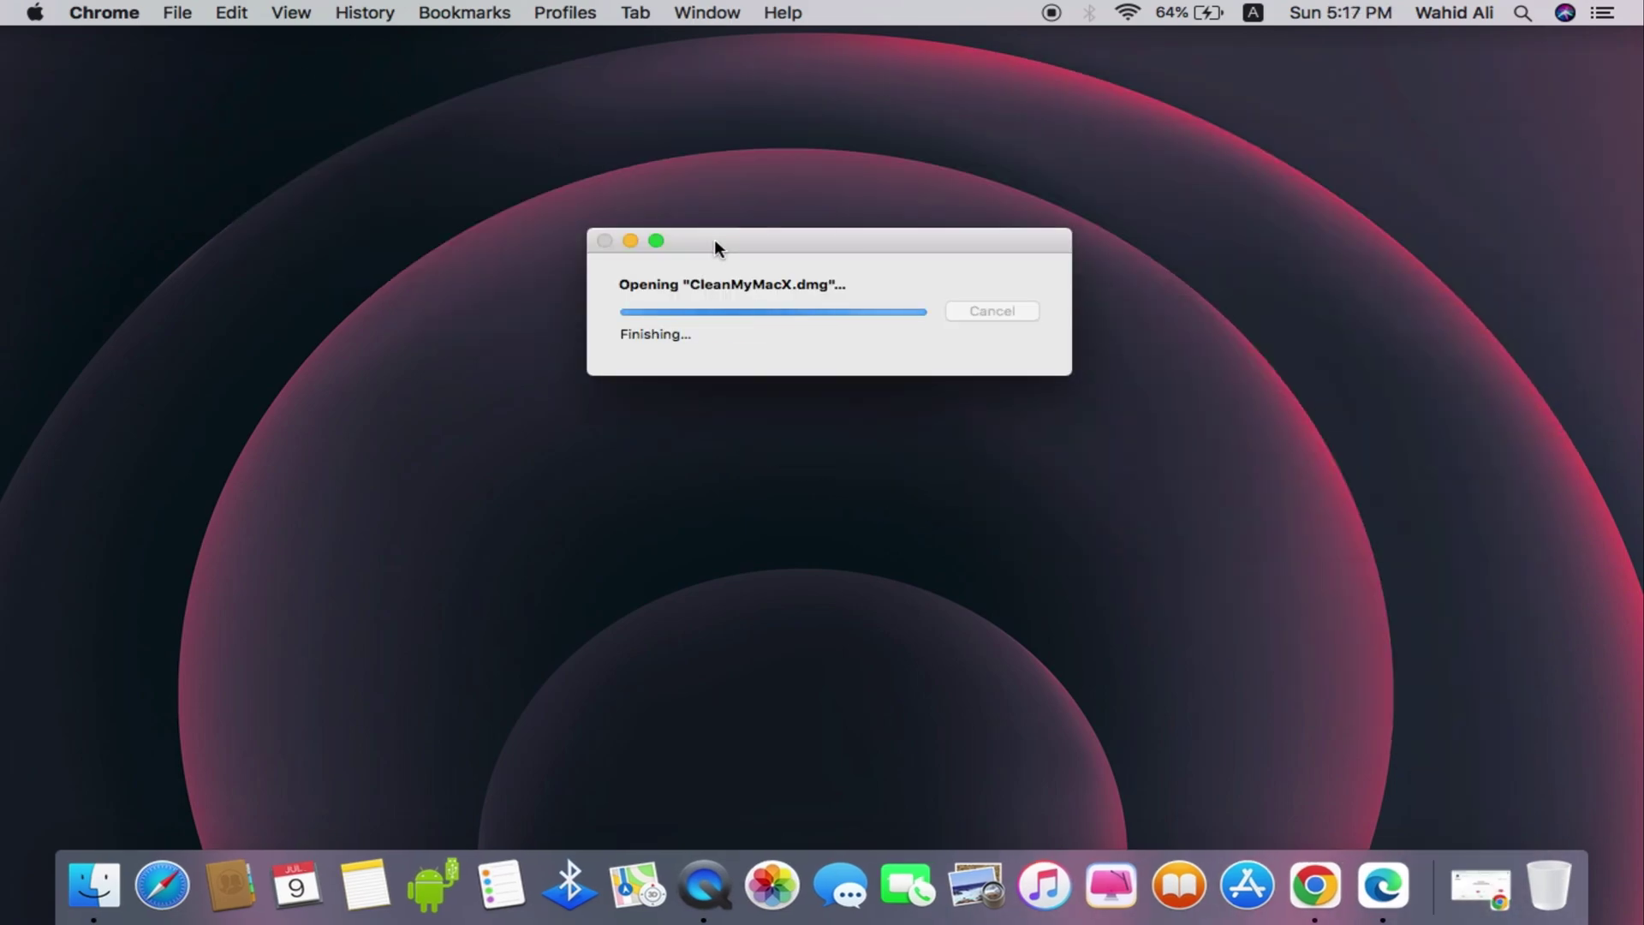
pyautogui.click(789, 216)
pyautogui.moveTo(789, 216); pyautogui.dragTo(1255, 212)
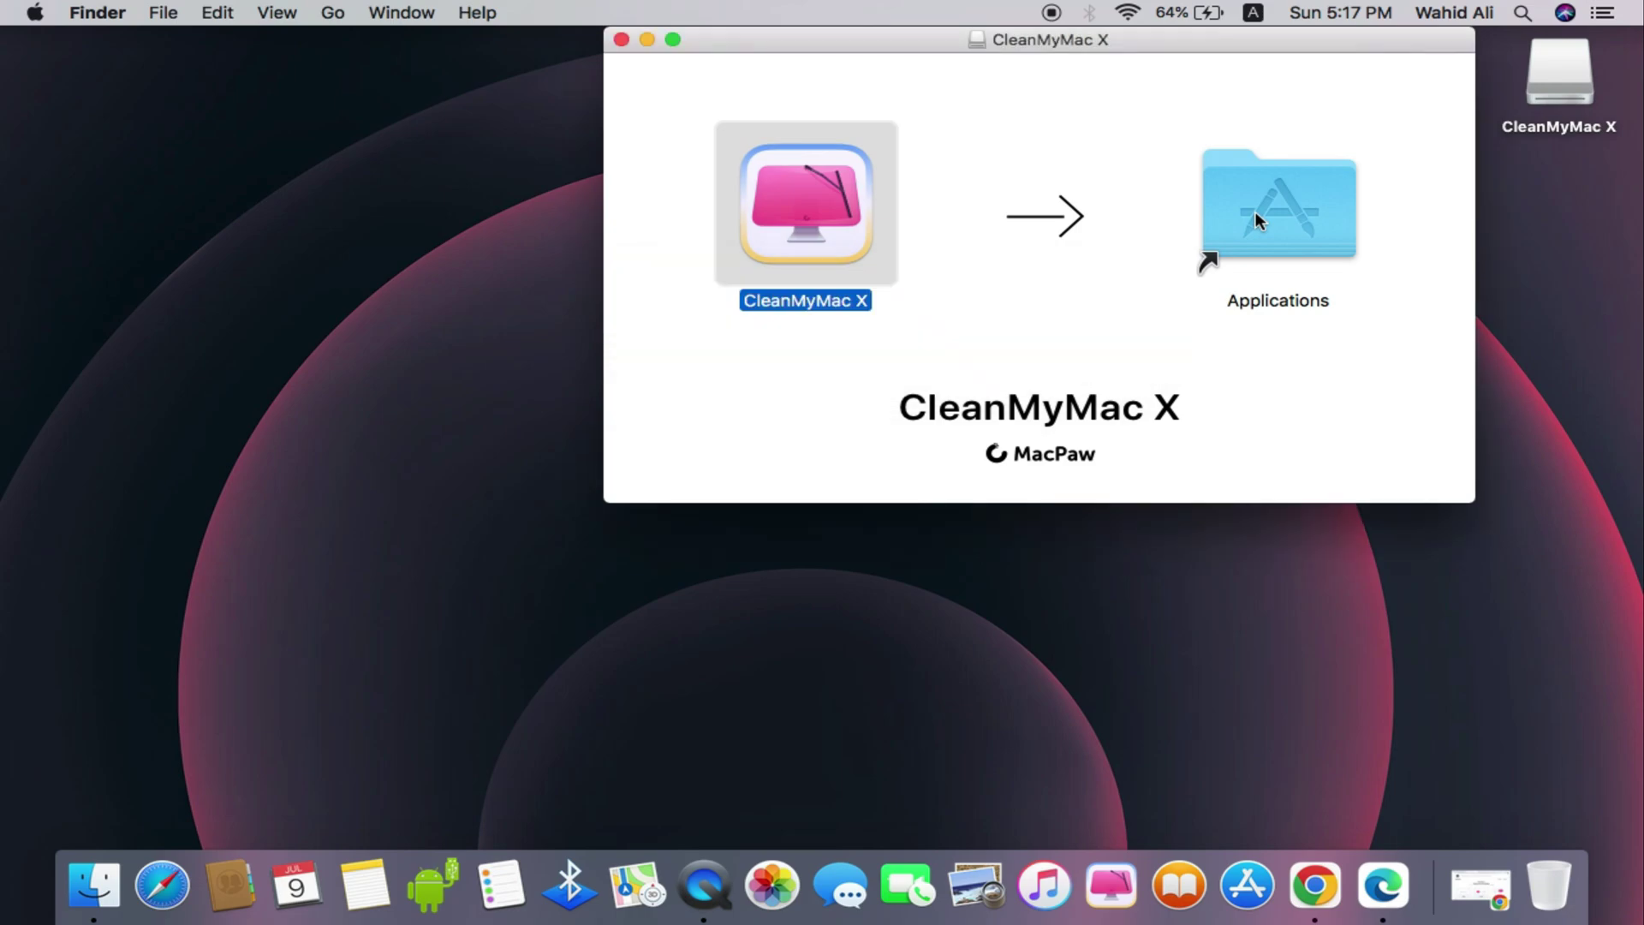
pyautogui.click(623, 40)
# Launch CleanMyMac X, approve opening the downloaded app, and dismiss its newsletter sign-up
pyautogui.press('F4')
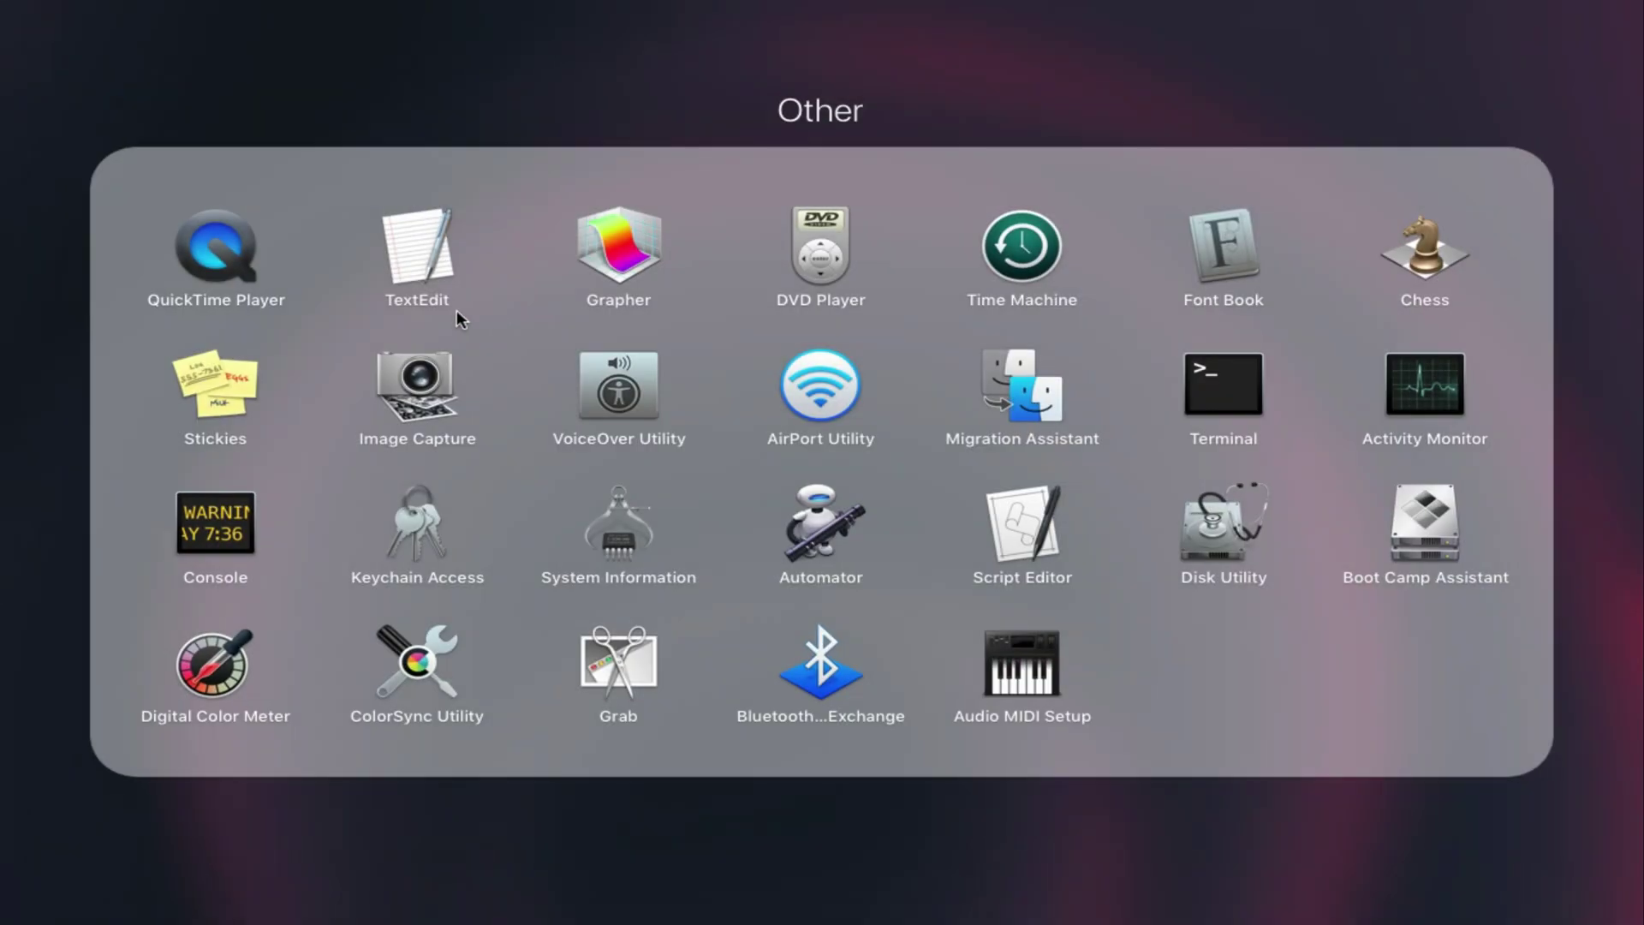
pyautogui.click(68, 360)
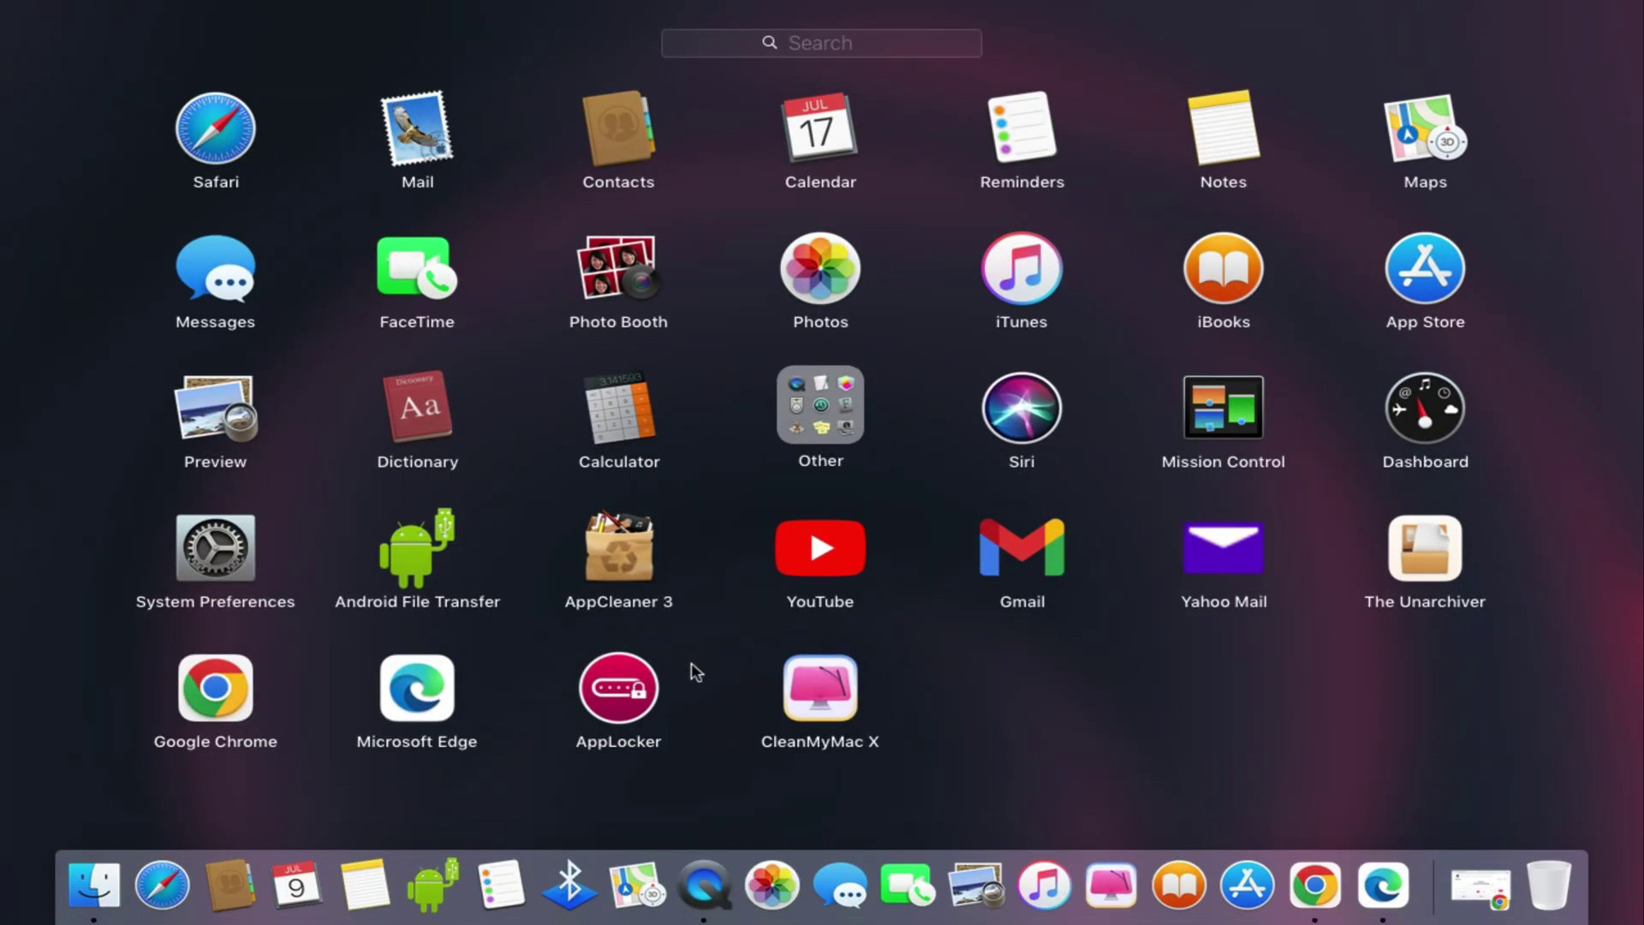
pyautogui.click(807, 691)
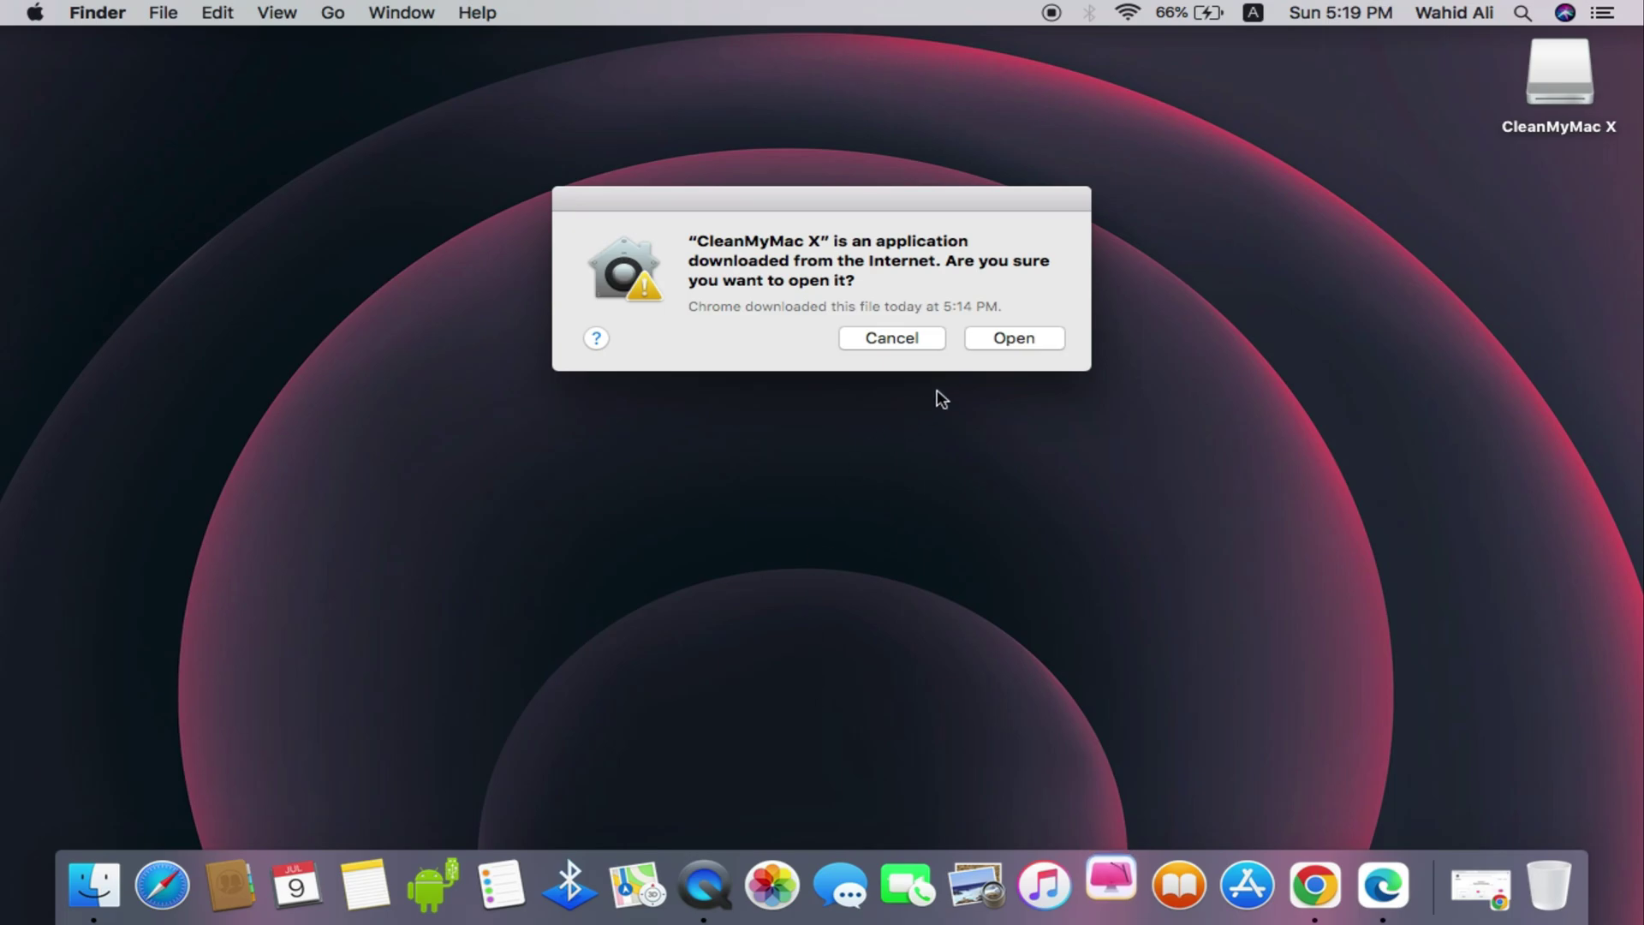
pyautogui.click(1024, 343)
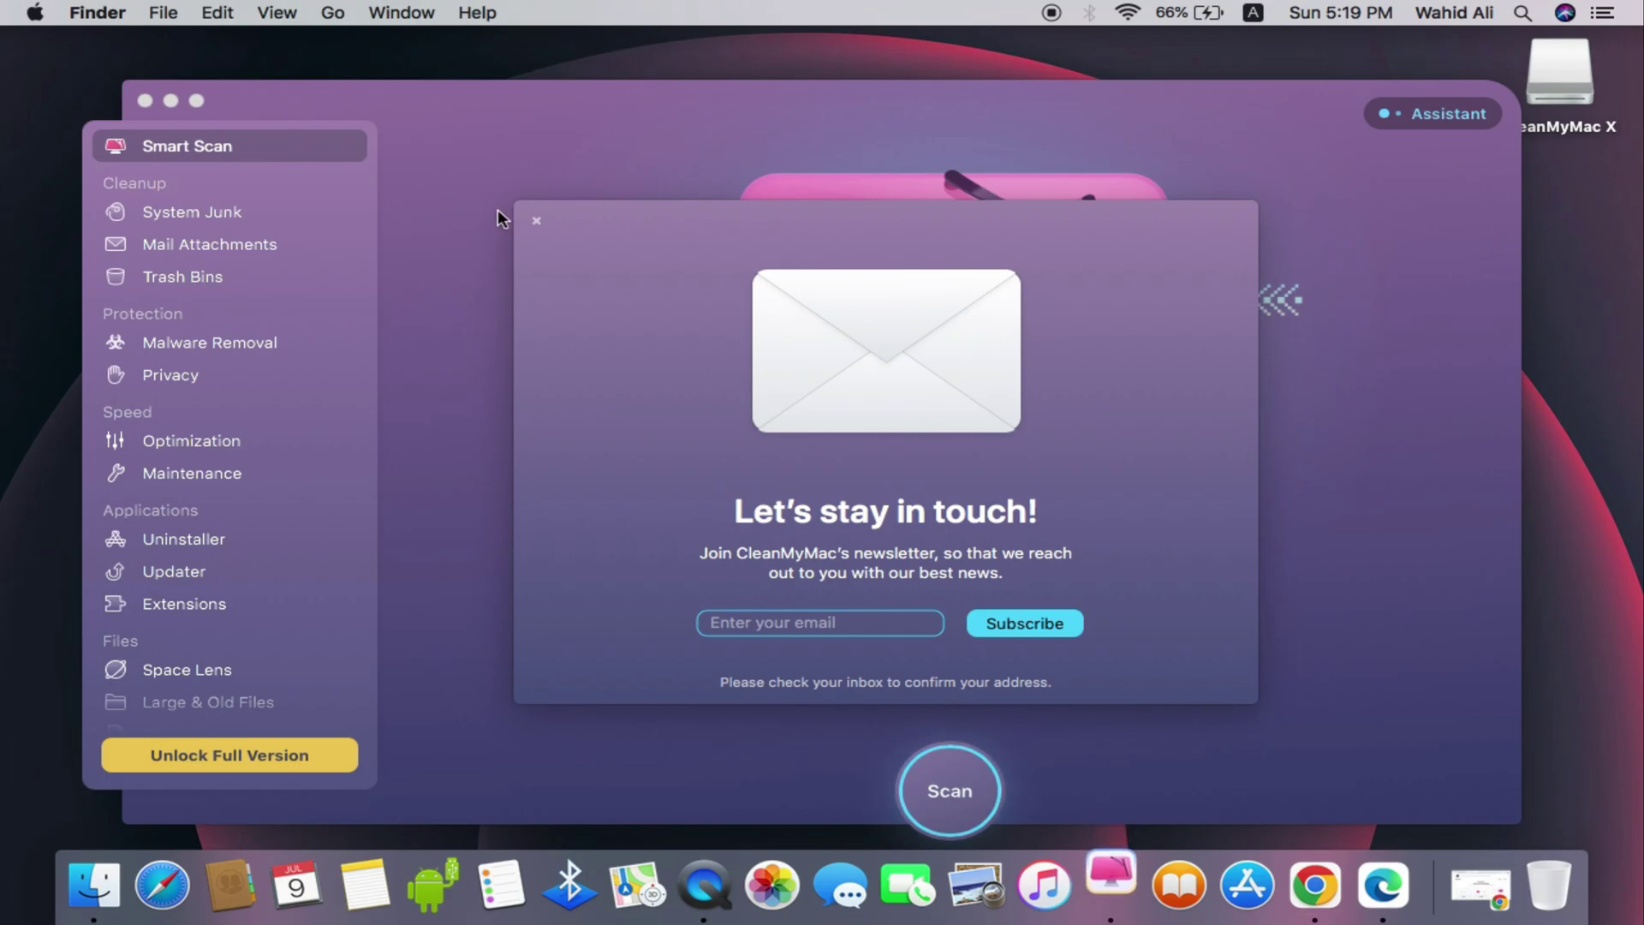
pyautogui.click(539, 221)
pyautogui.click(539, 222)
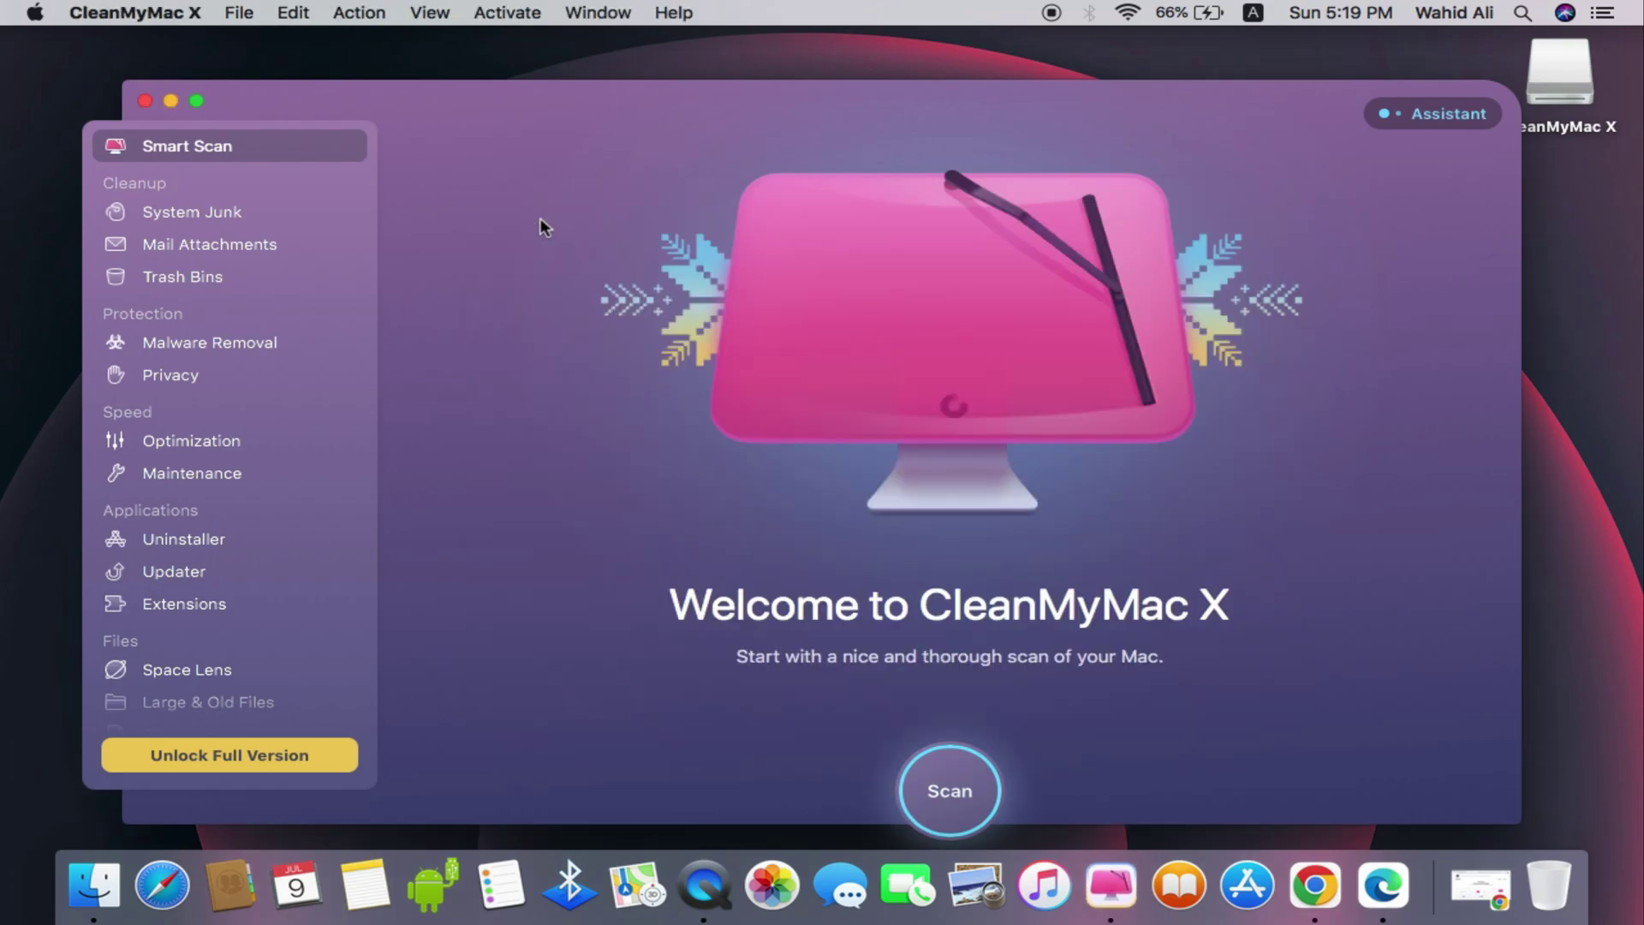
# Switch the CleanMyMac X window to full screen and run a Smart Scan
pyautogui.click(198, 101)
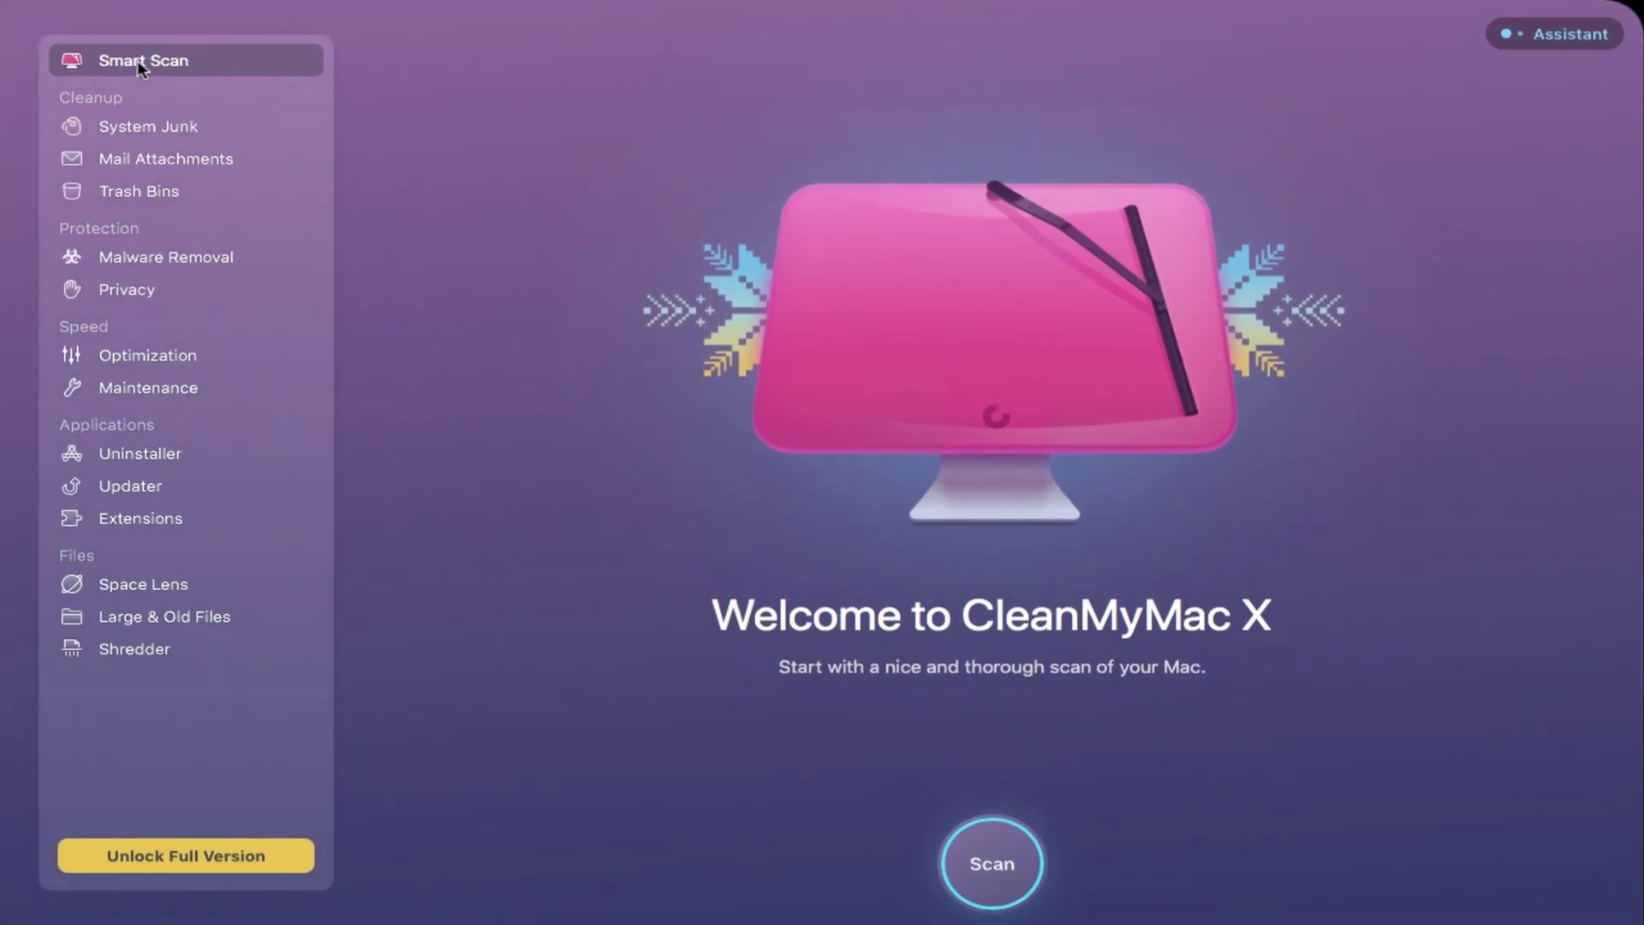
pyautogui.click(990, 865)
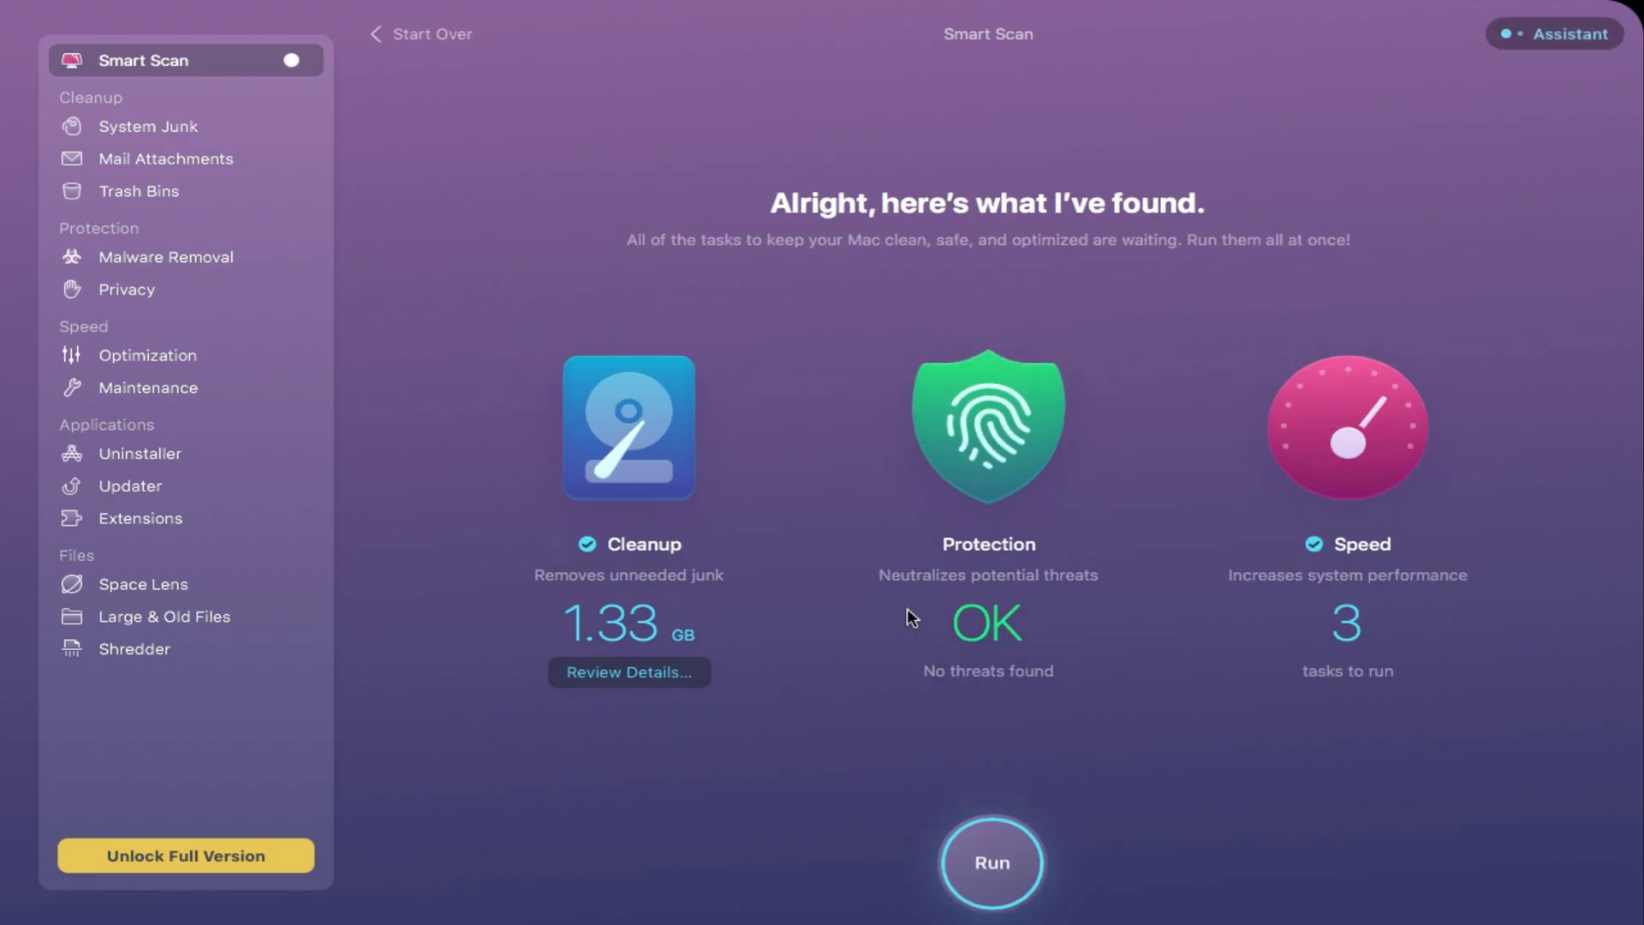
# Start a Malware Removal scan, choosing to abort the Smart Scan
pyautogui.click(170, 125)
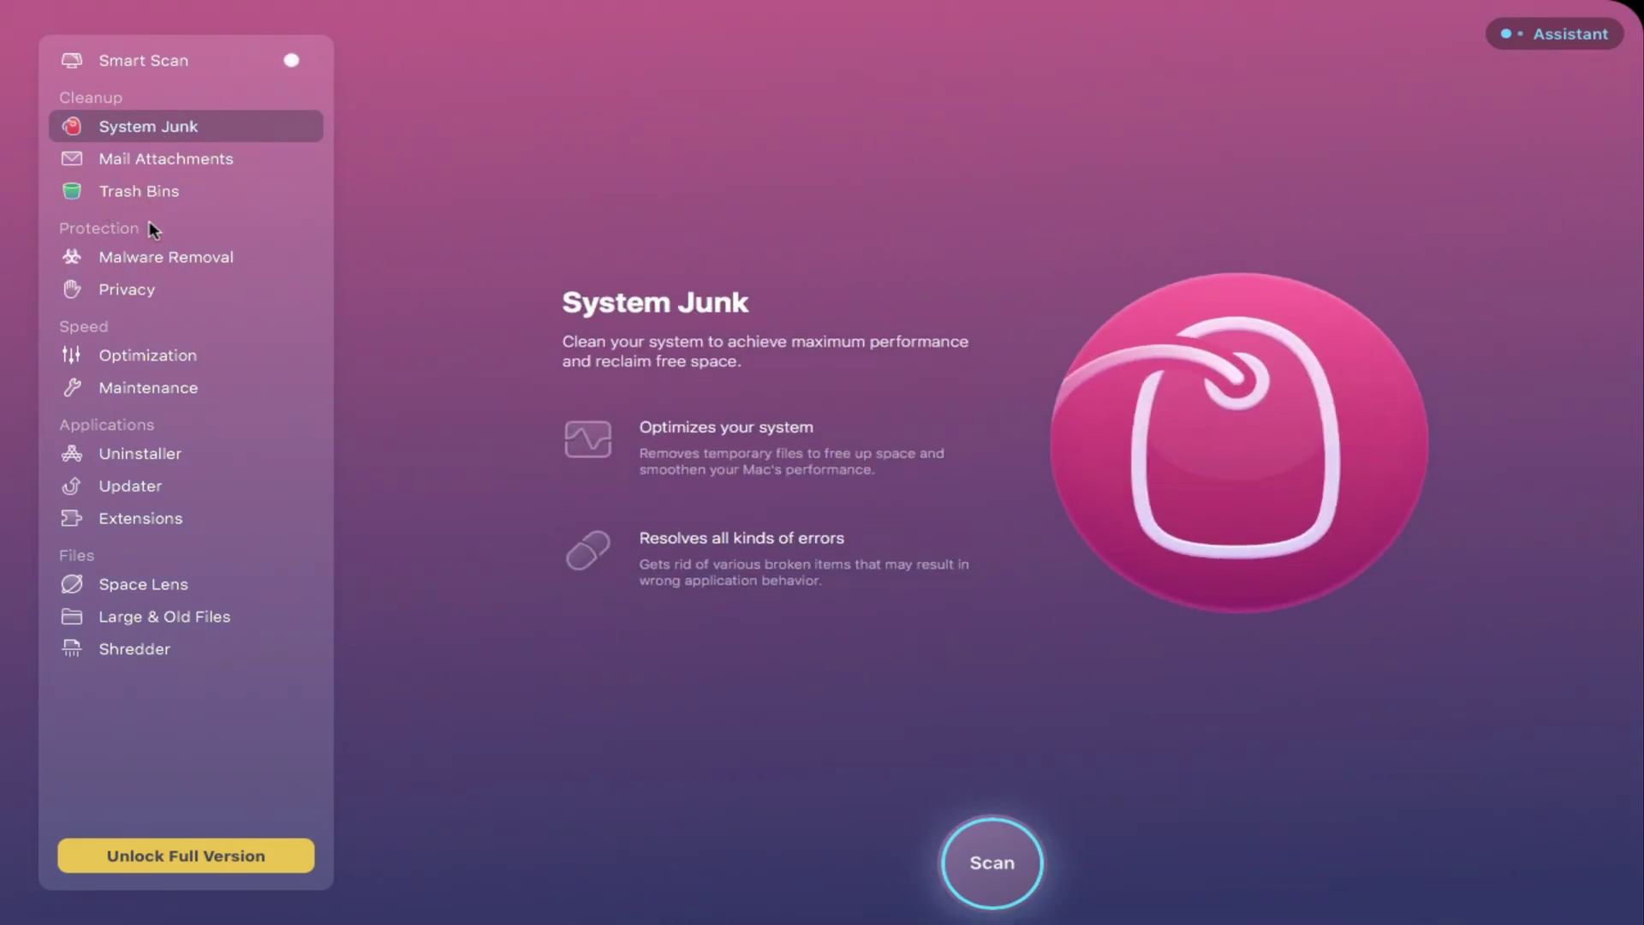
pyautogui.click(144, 257)
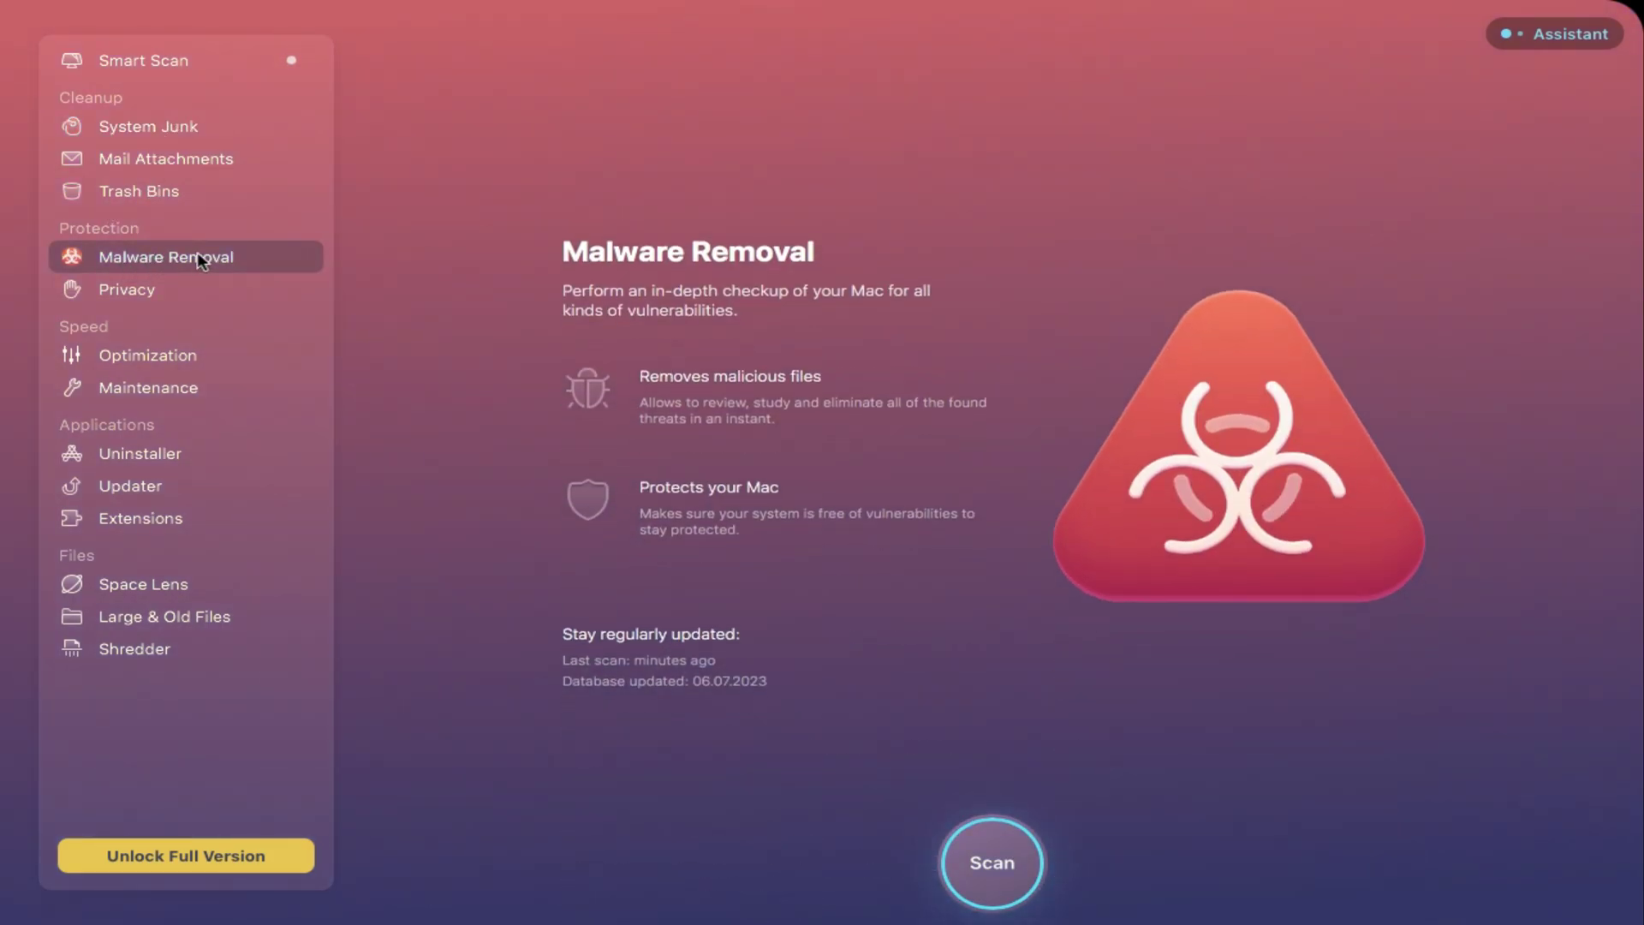
pyautogui.click(991, 860)
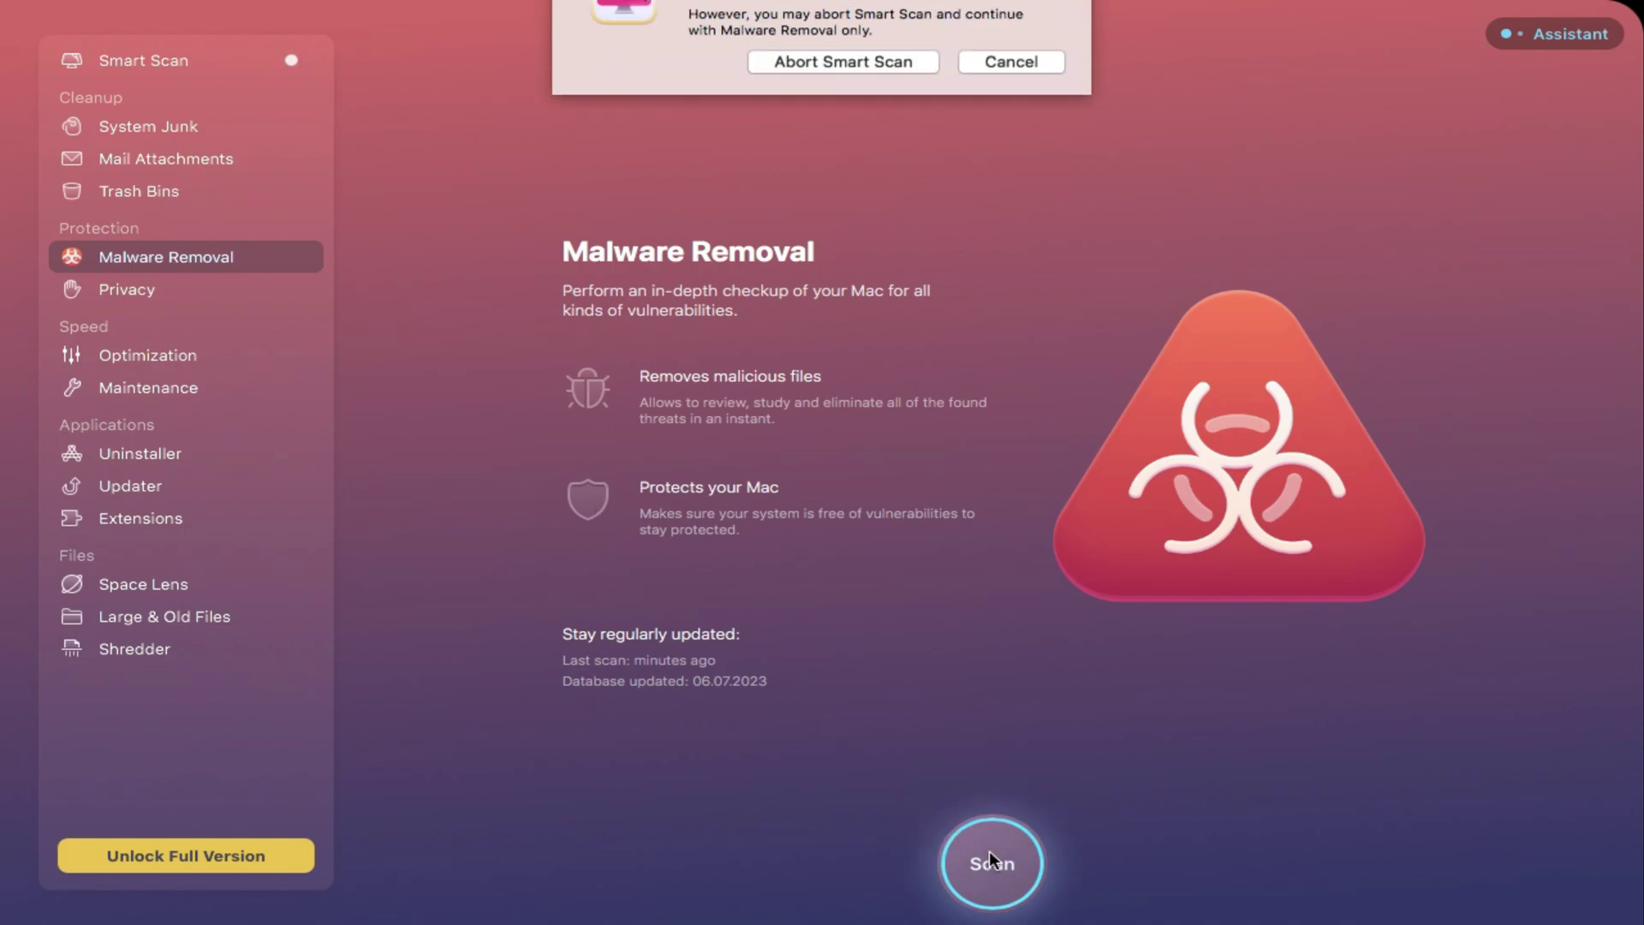
pyautogui.click(843, 123)
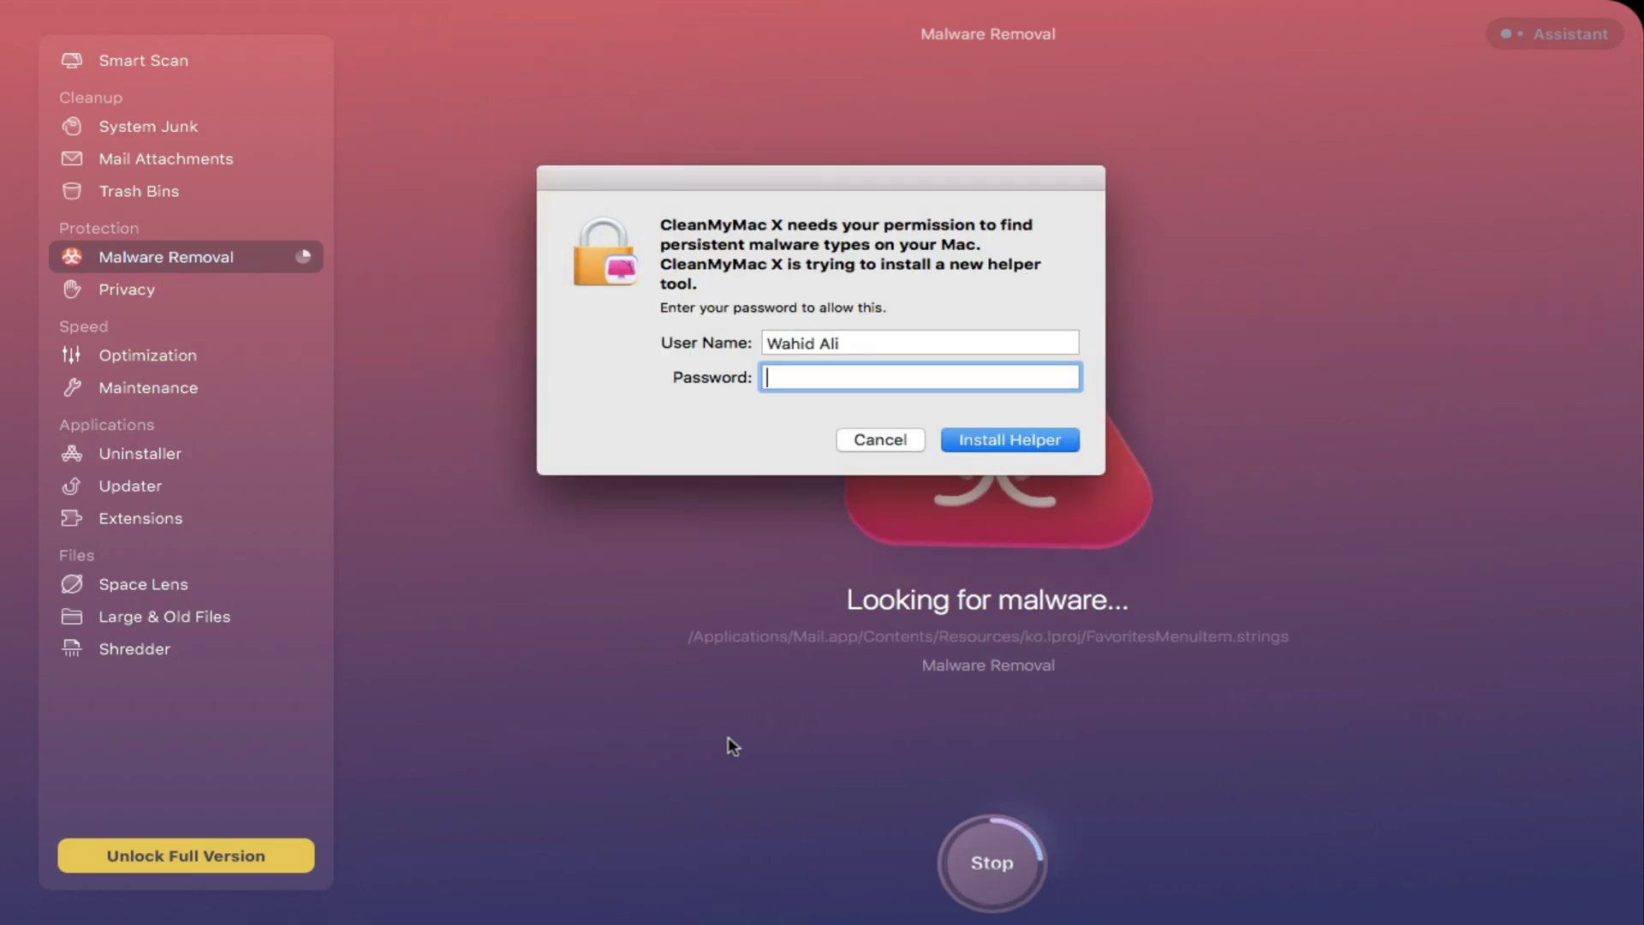
# Enter the account password to allow the helper tool installation for the malware scan
pyautogui.write('•')
pyautogui.press('BackSpace')
pyautogui.write('•••')
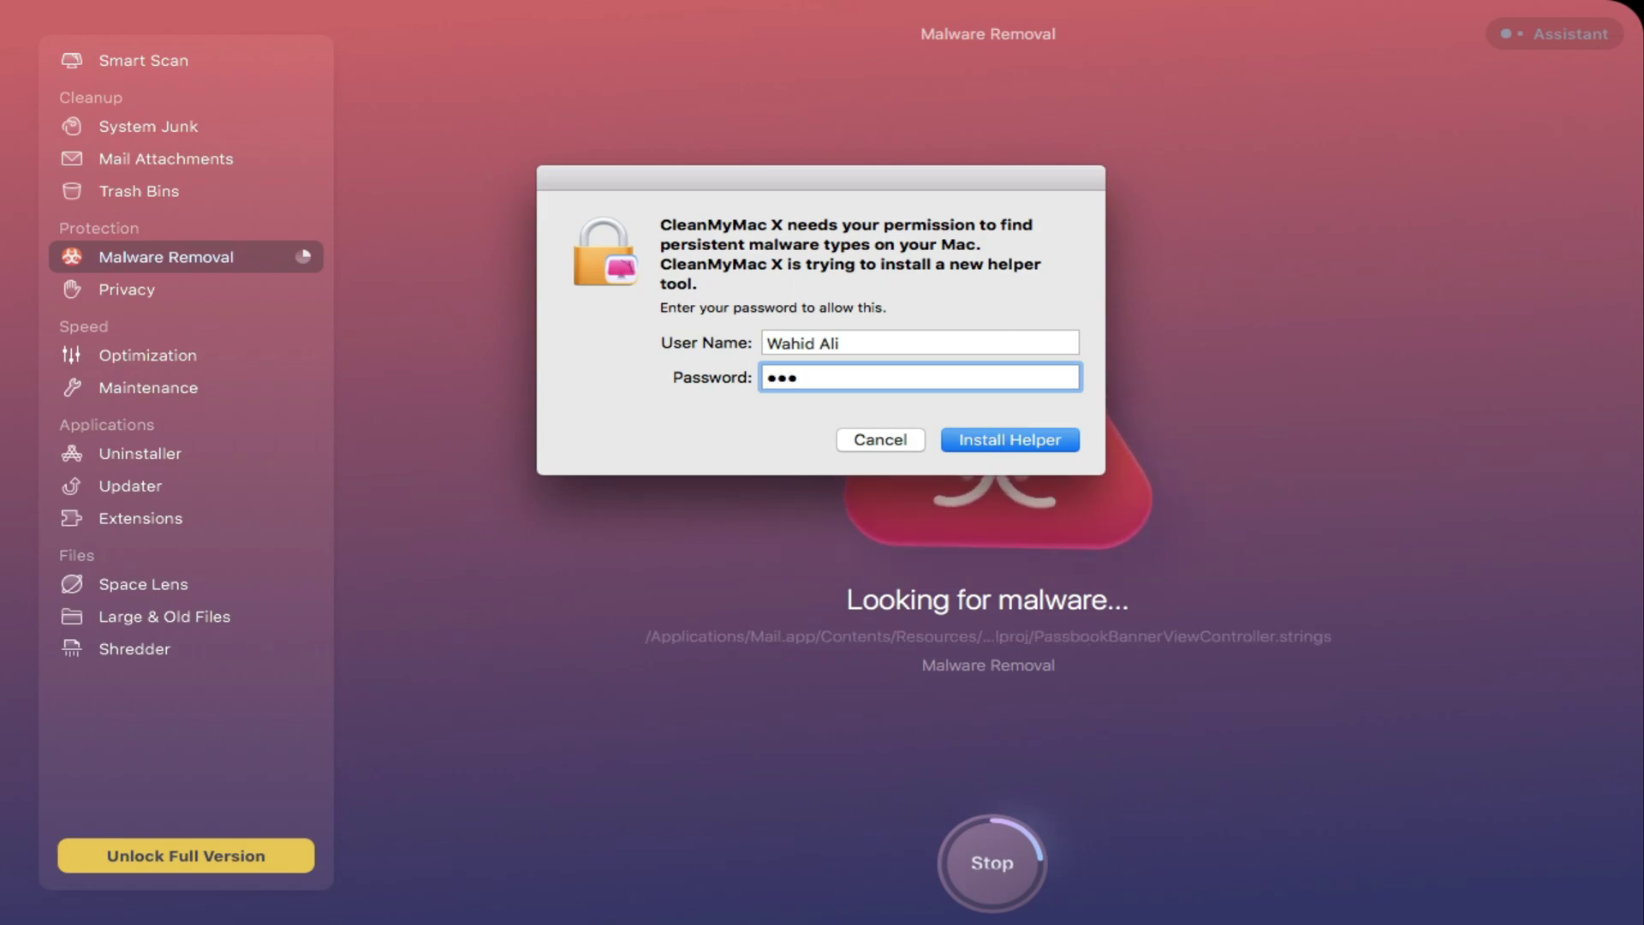
pyautogui.press('Return')
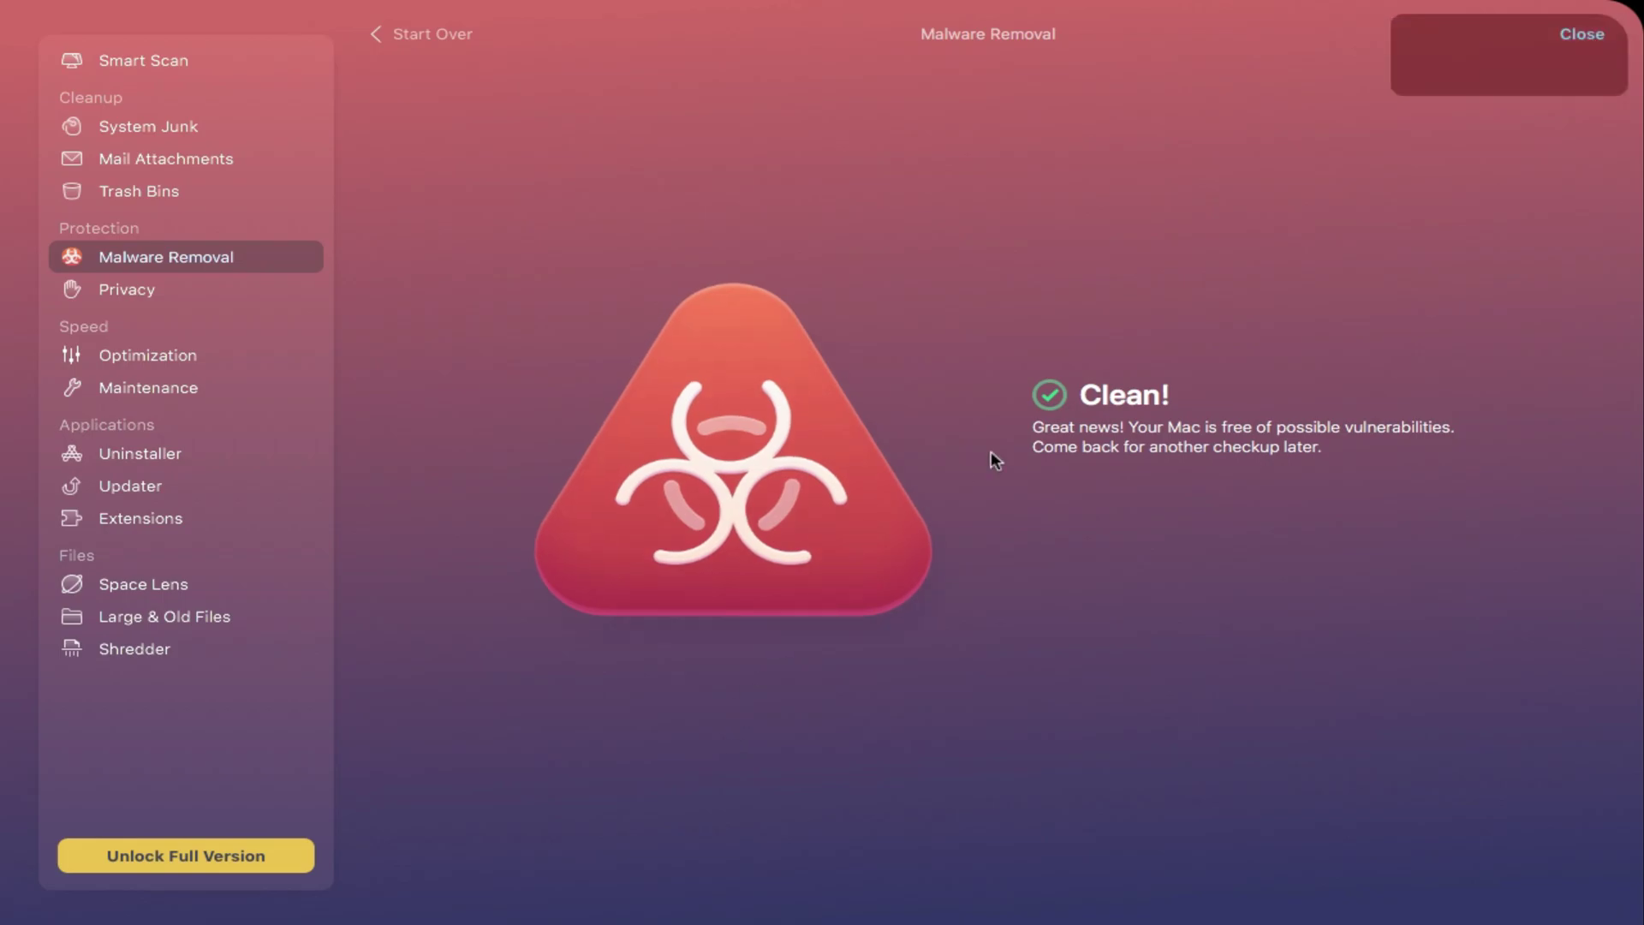
# Look through the Privacy, Optimization, Maintenance, Uninstaller, Updater, Extensions and Space Lens modules, and close the CleanMyMac X window from Smart Scan
pyautogui.click(1582, 33)
pyautogui.click(139, 291)
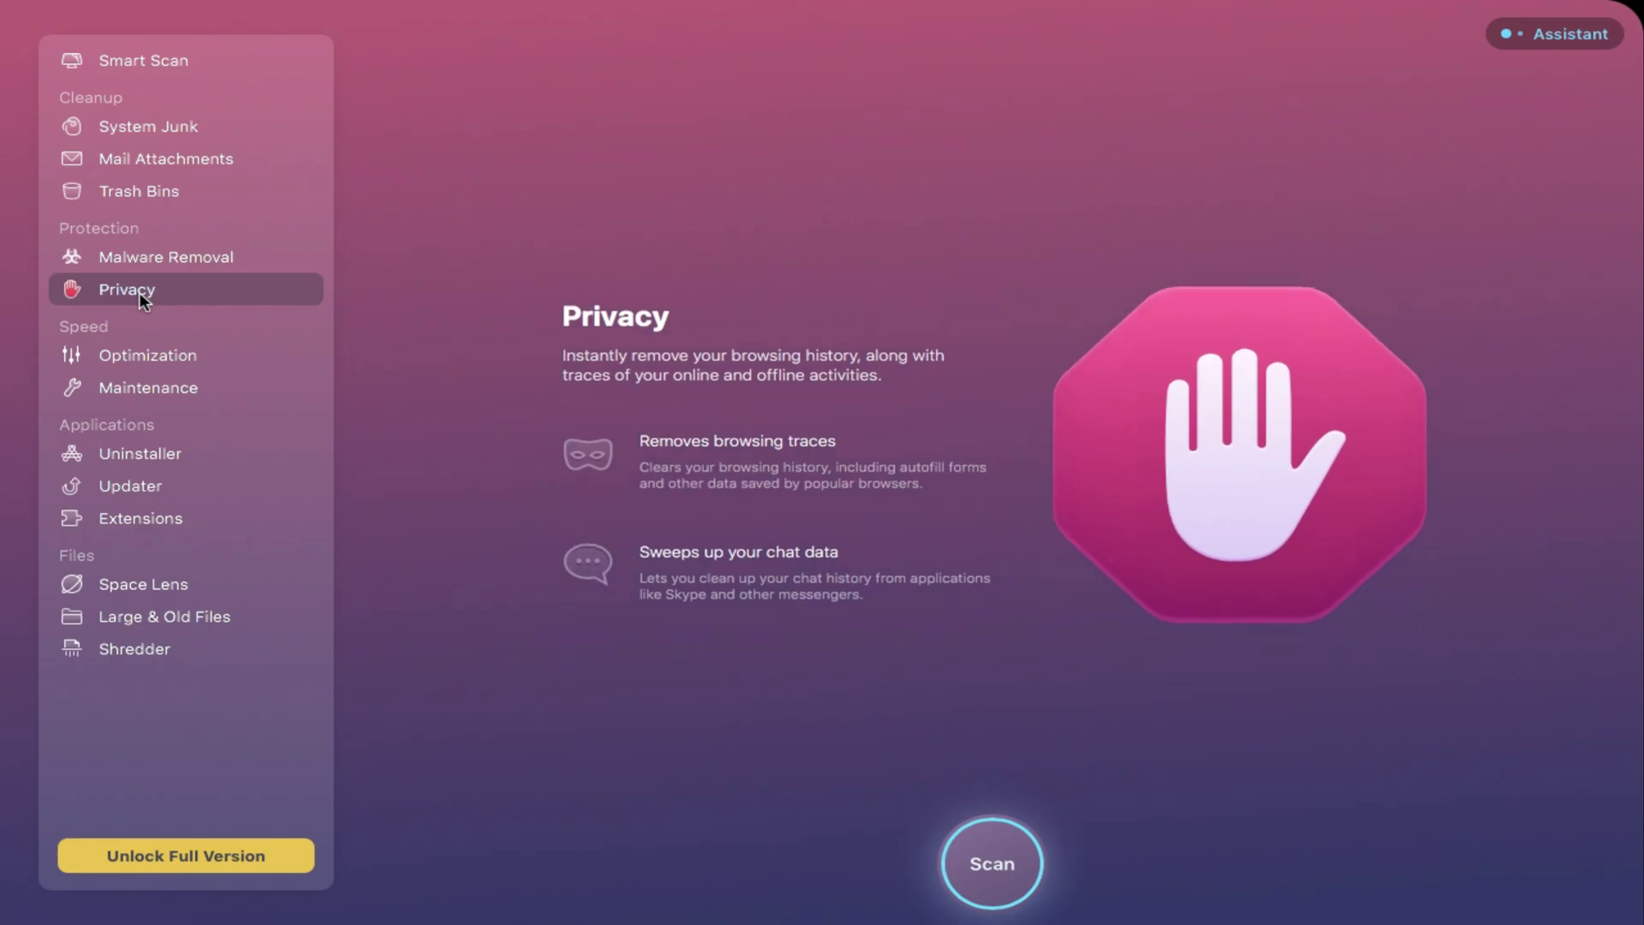
pyautogui.click(148, 356)
pyautogui.click(154, 381)
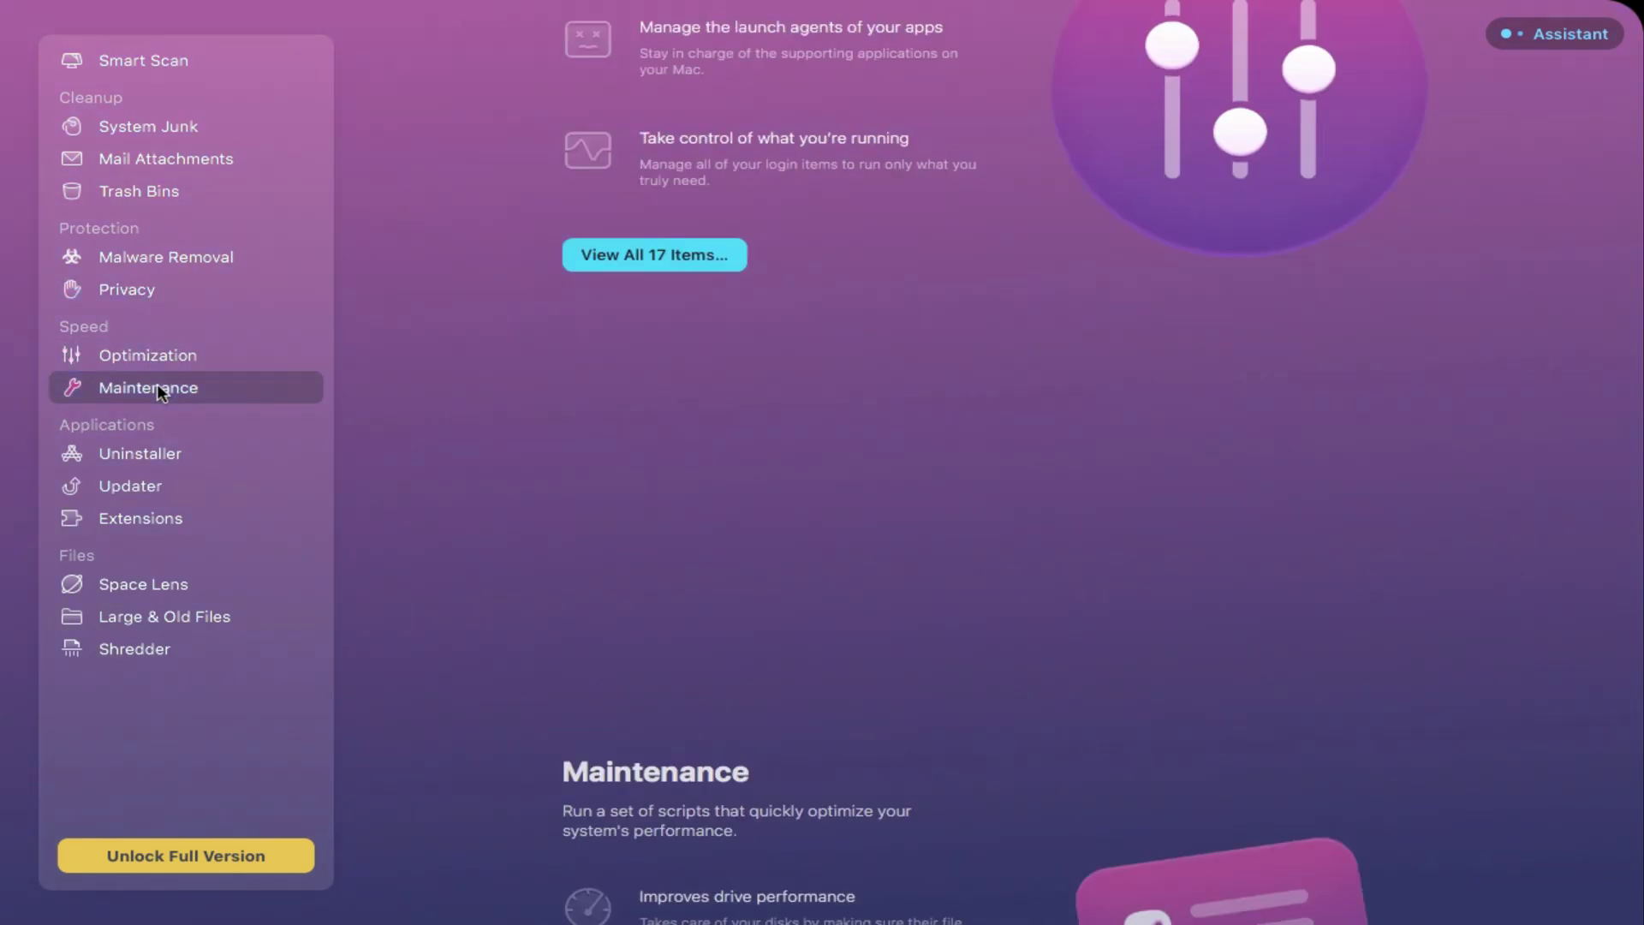
pyautogui.click(145, 452)
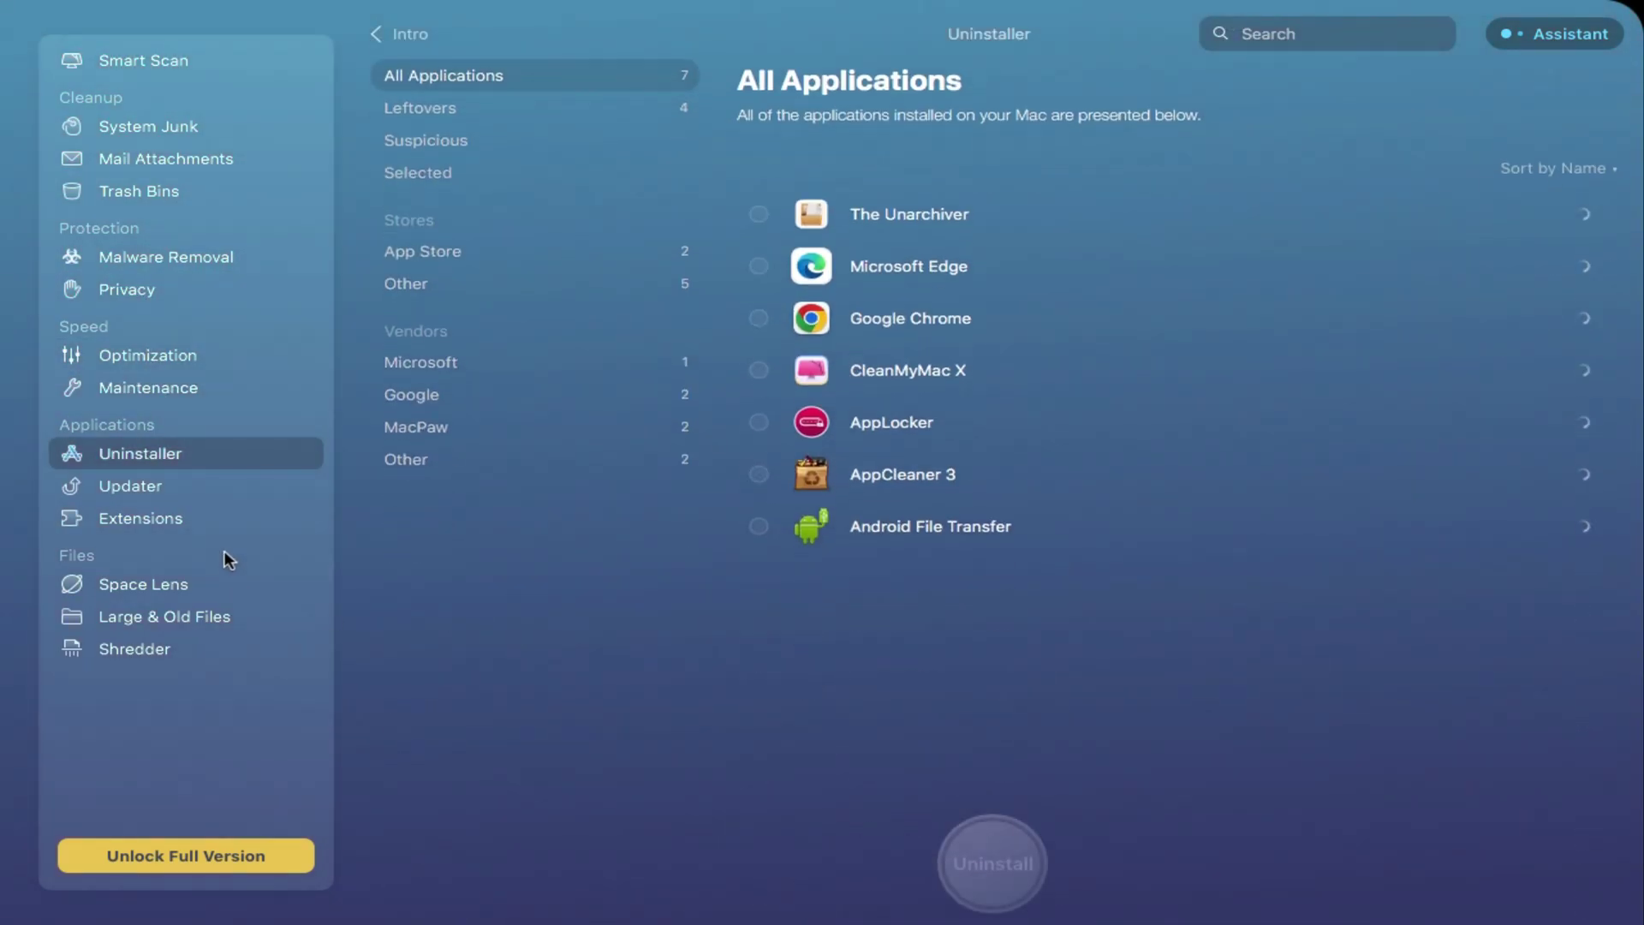
pyautogui.click(141, 493)
pyautogui.click(151, 519)
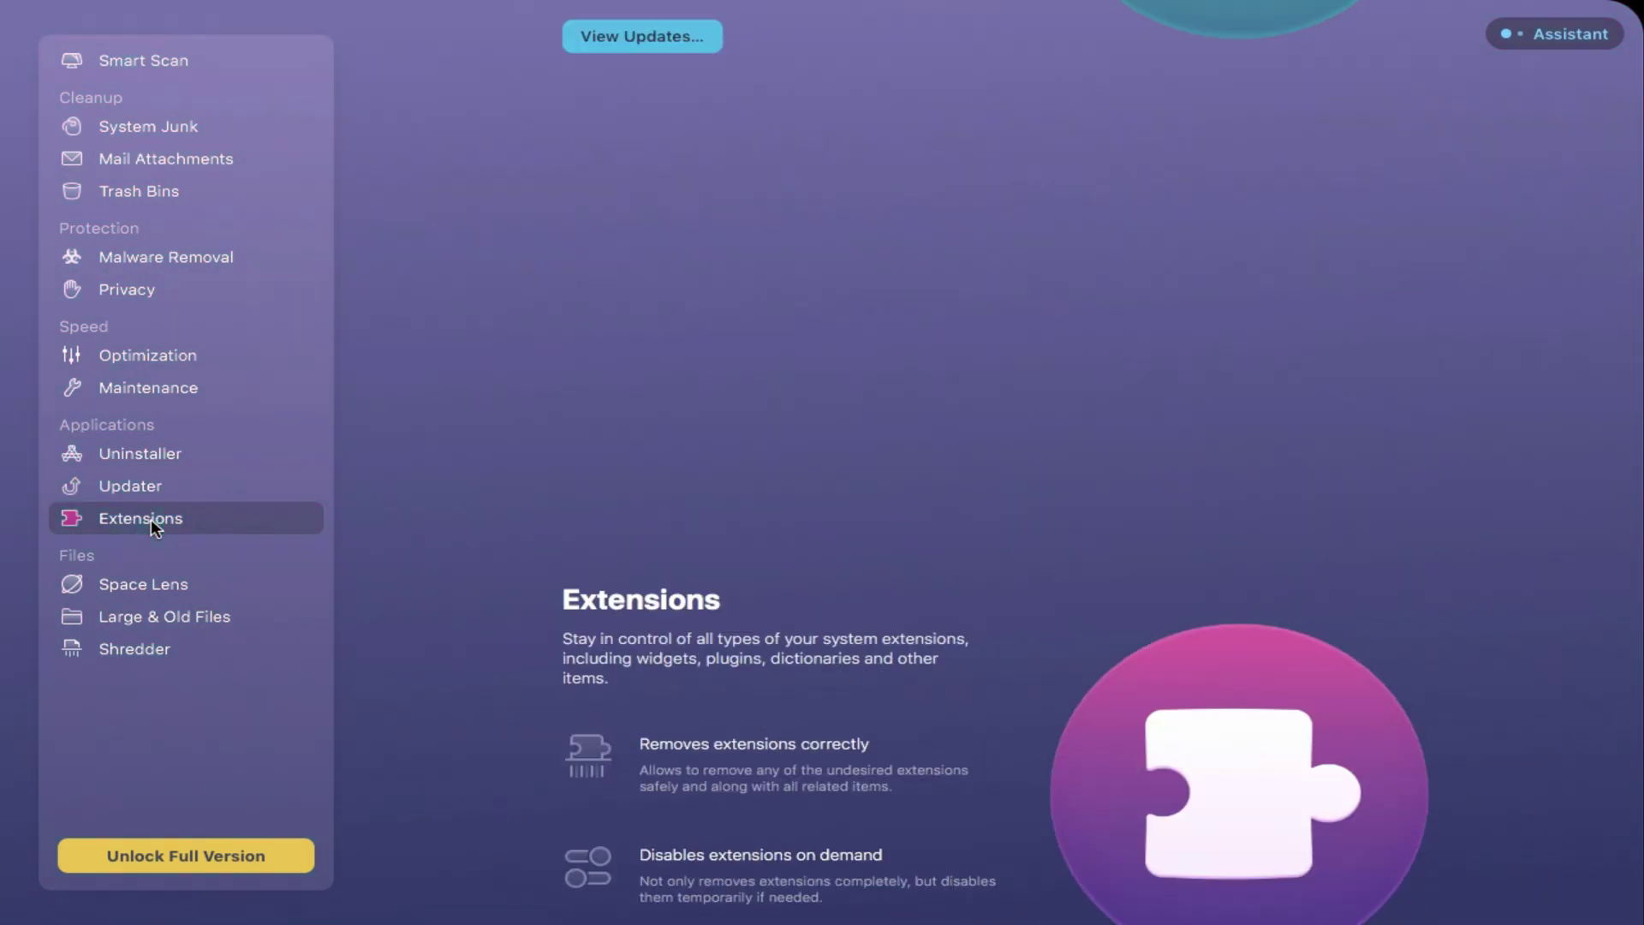
pyautogui.click(143, 586)
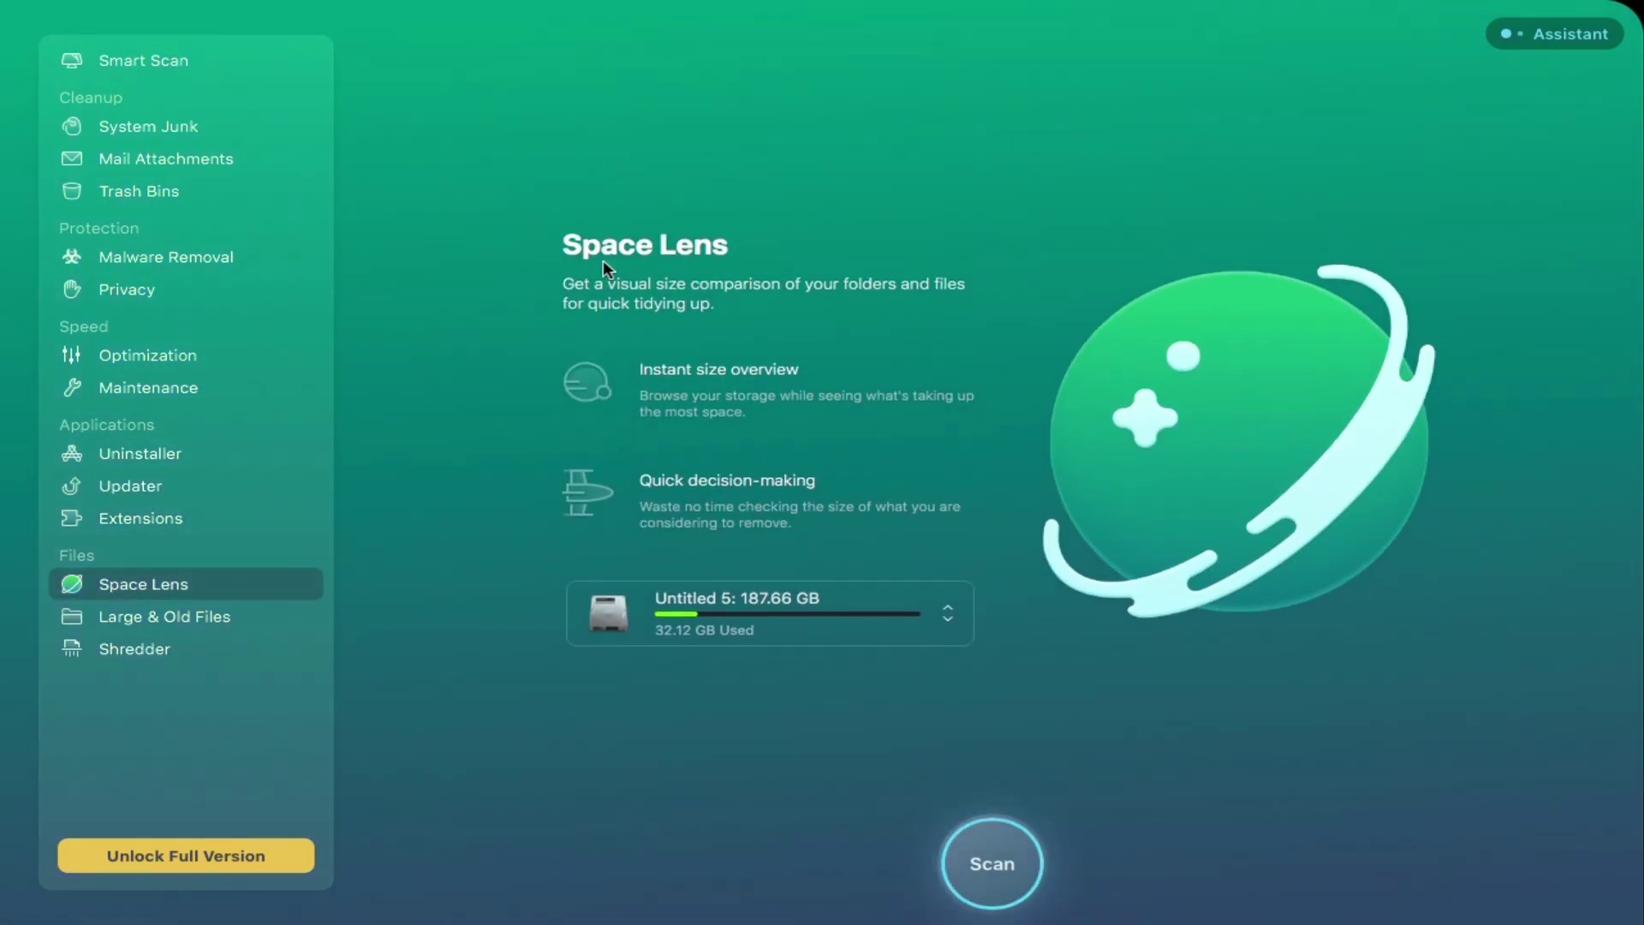
pyautogui.click(169, 255)
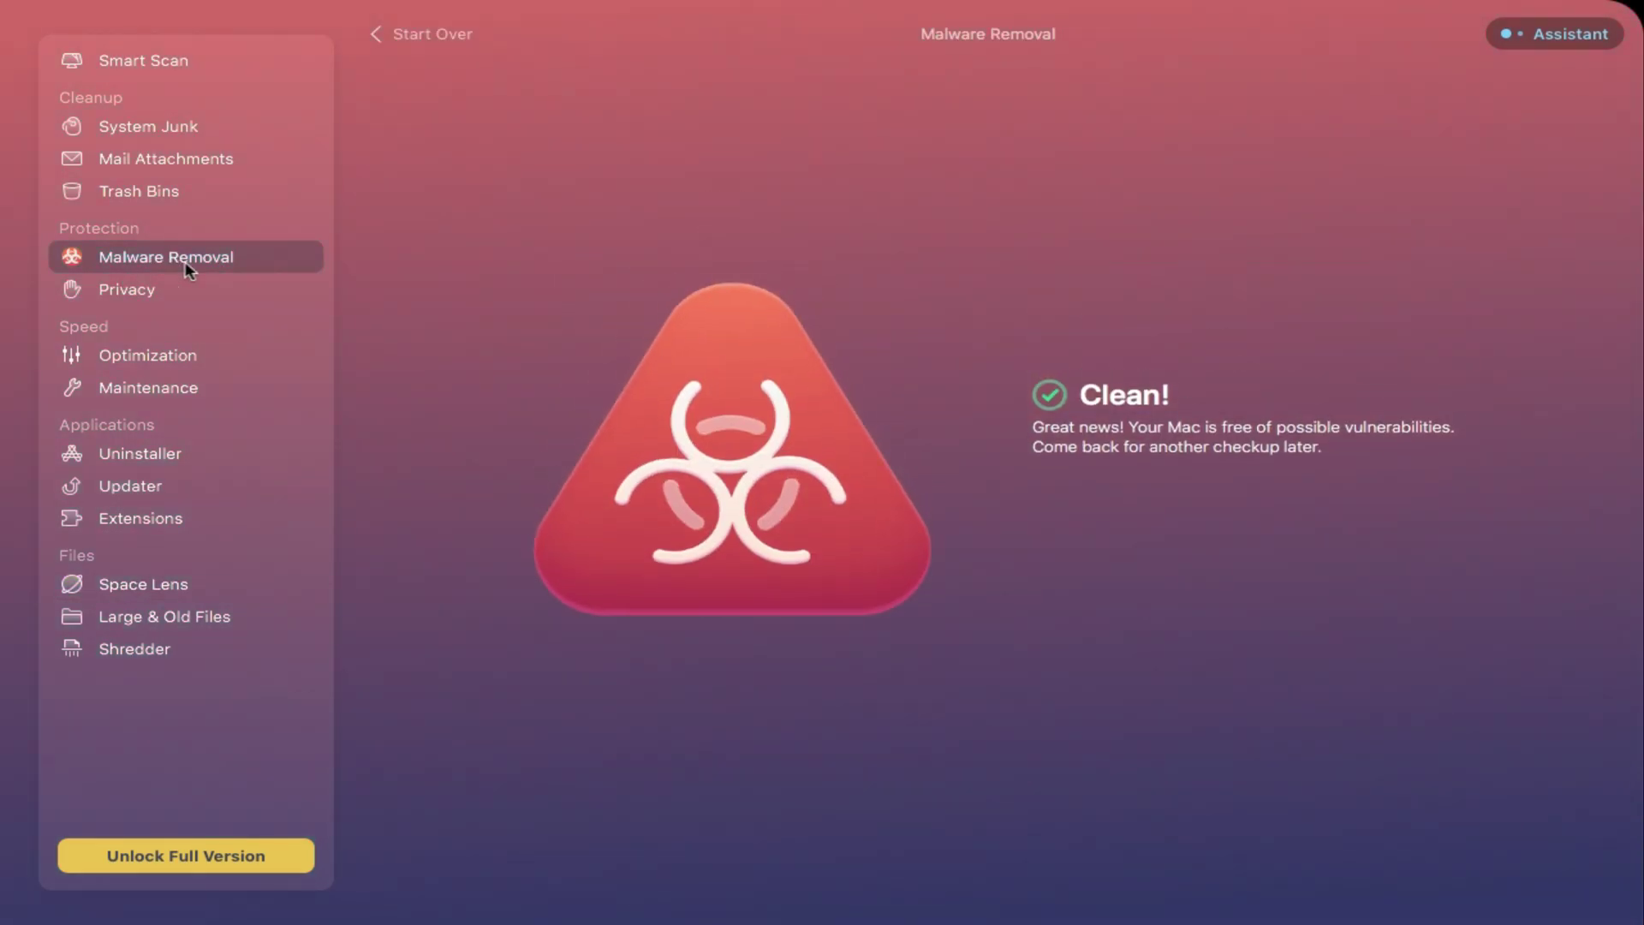
pyautogui.click(168, 56)
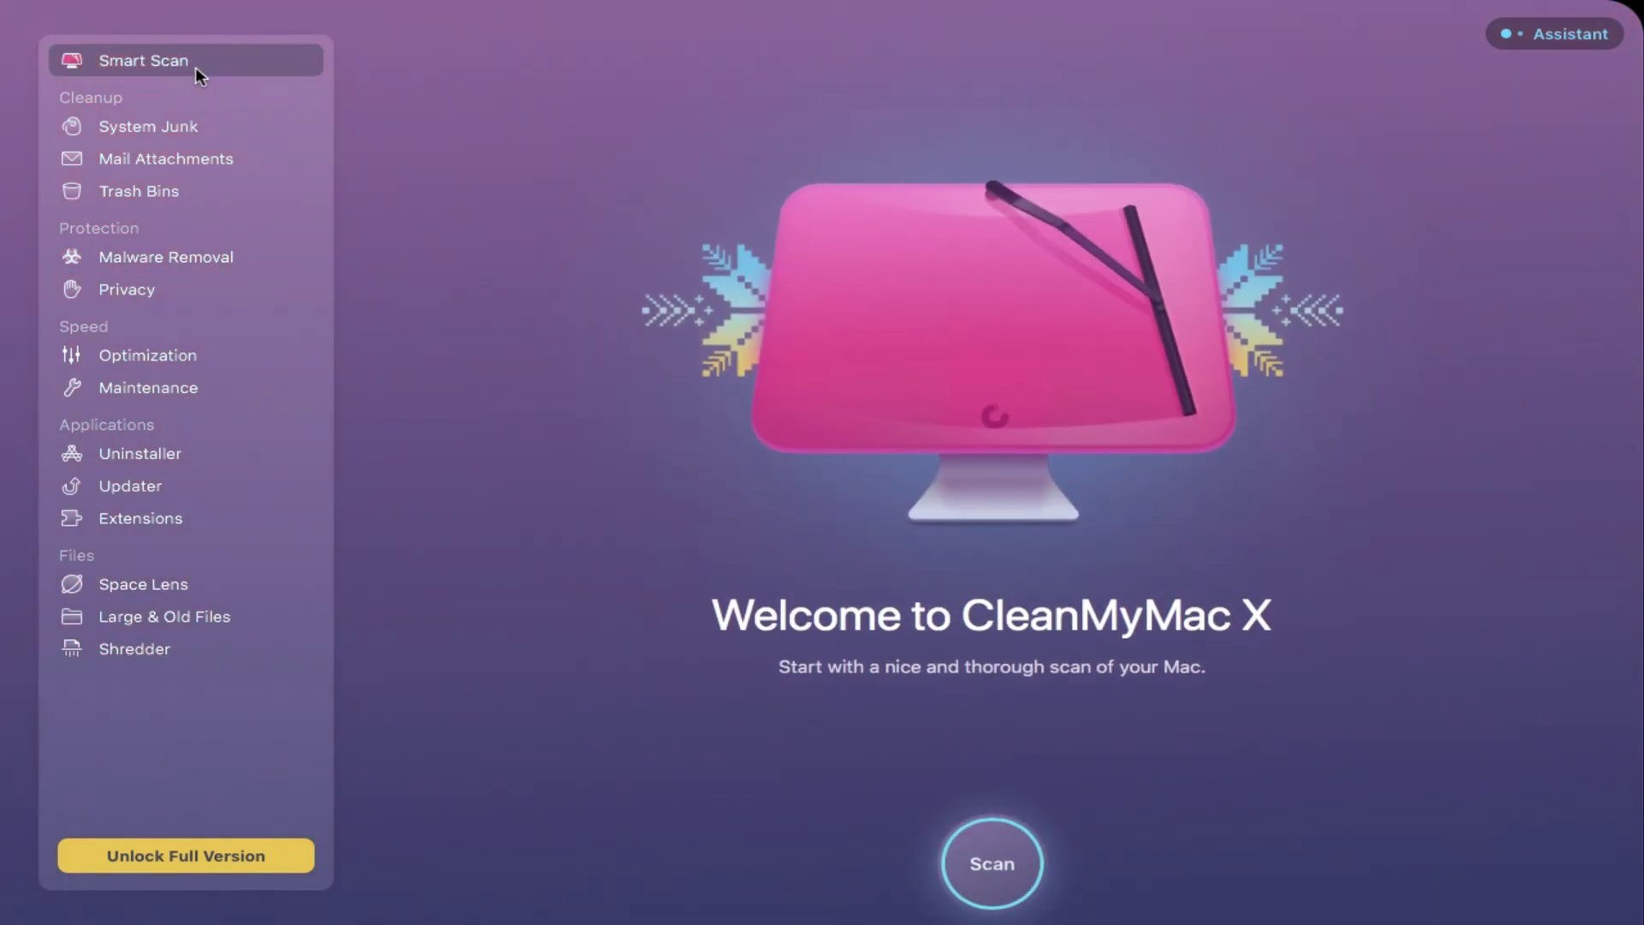
pyautogui.moveTo(3, 5)
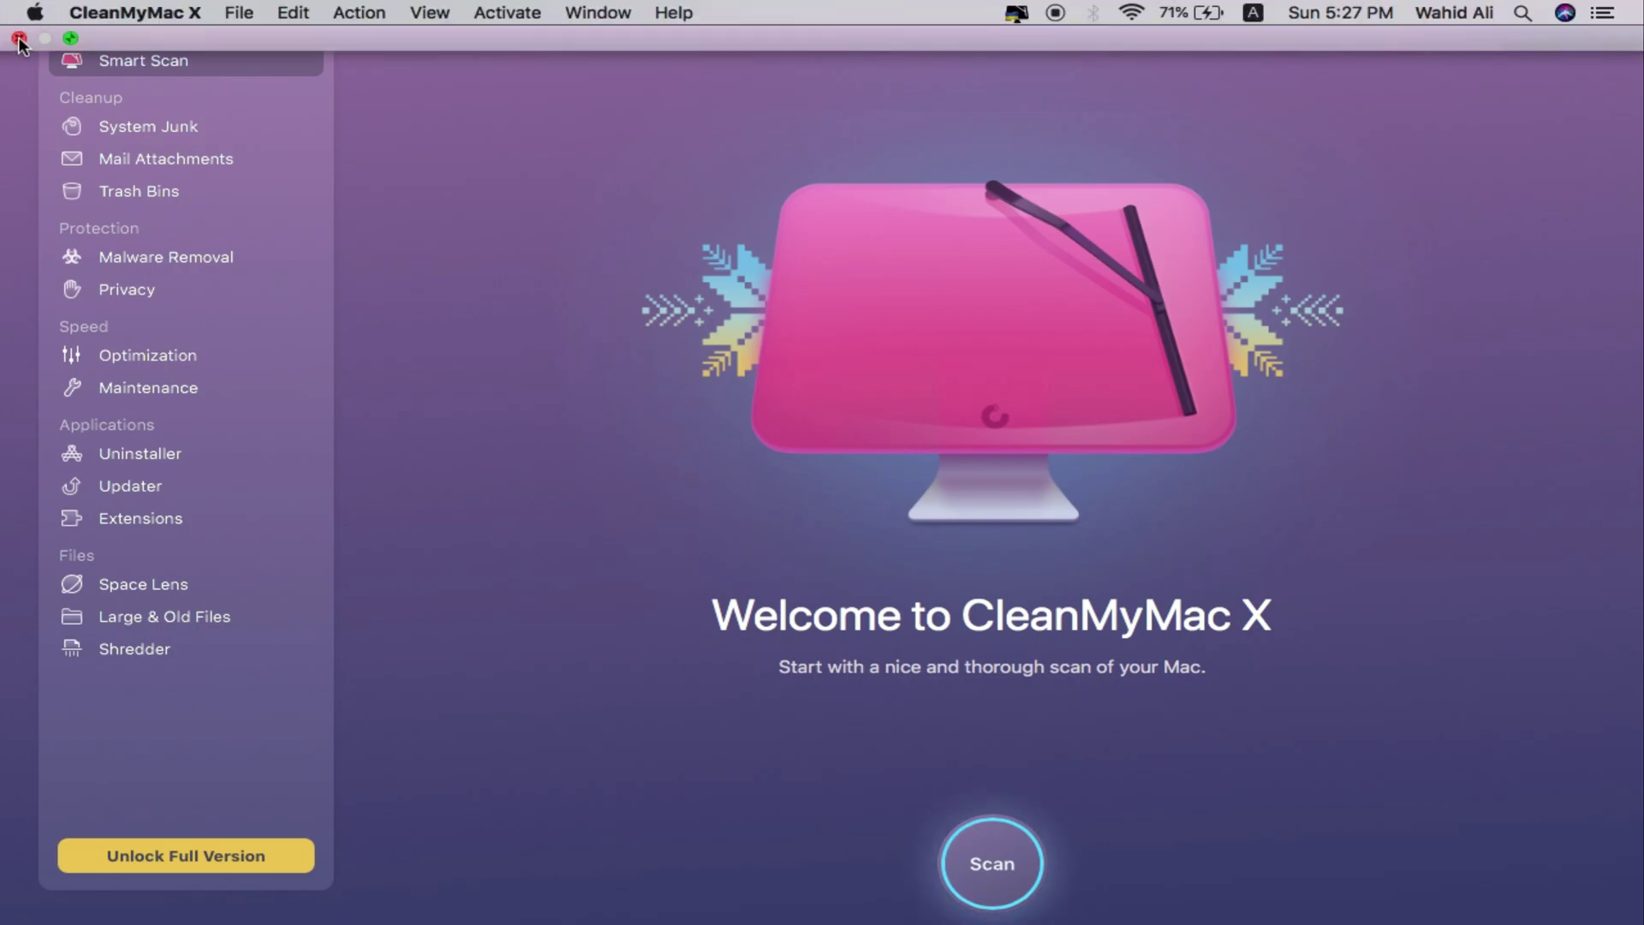
pyautogui.click(19, 38)
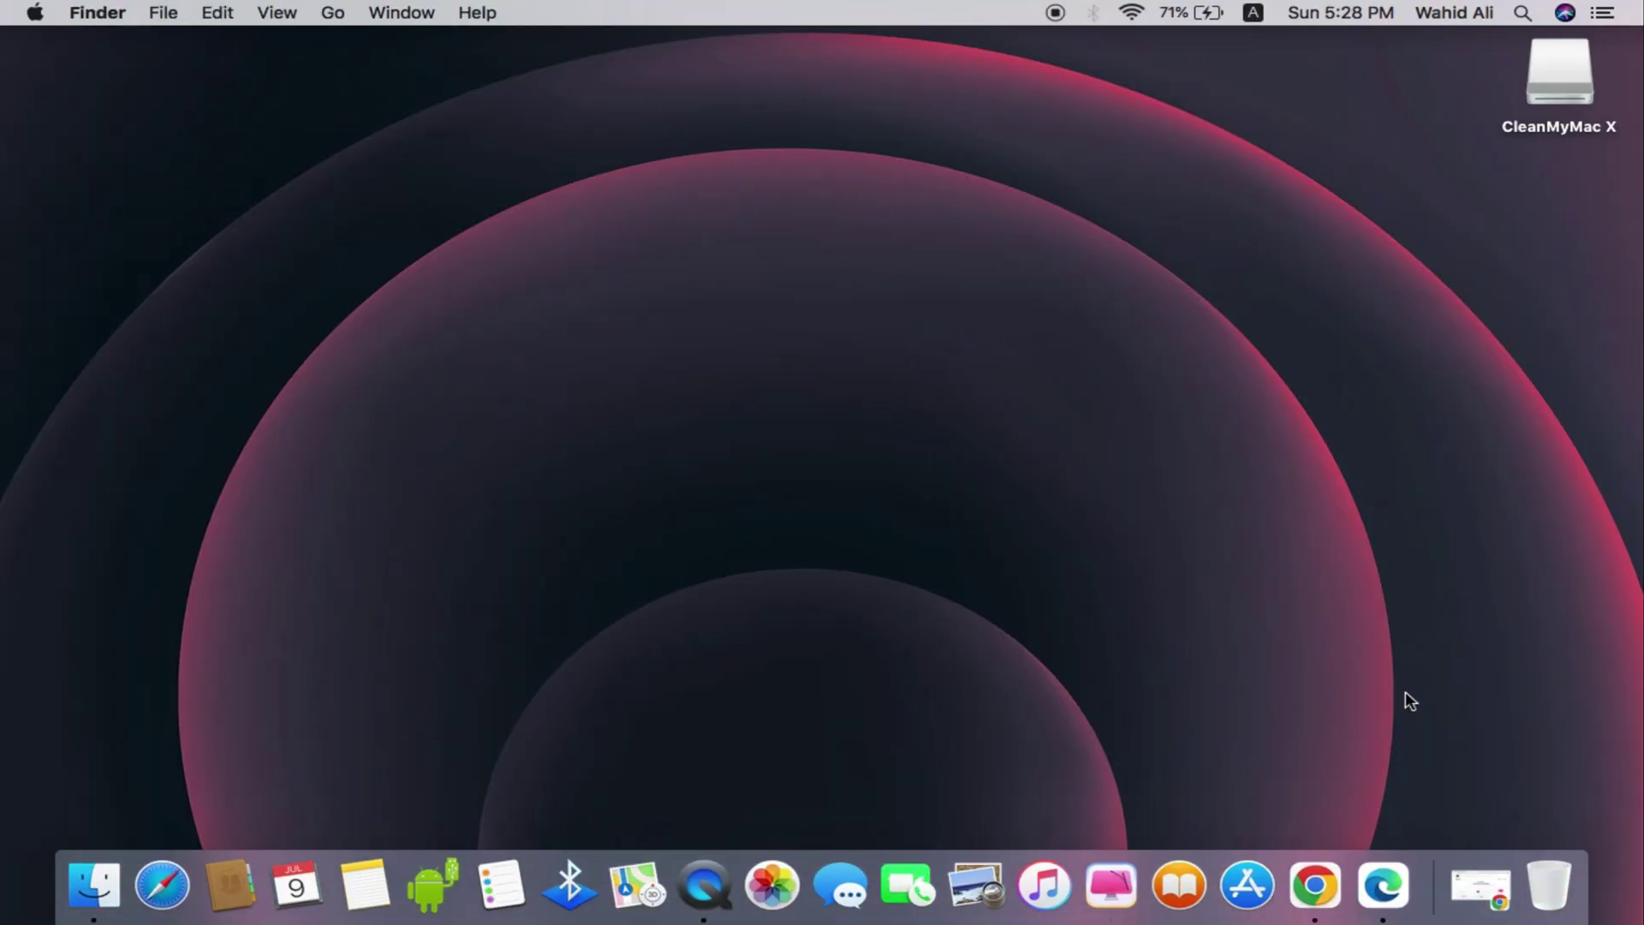
# Switch to Chrome, close the leftover CleanMyMac X tab, and search Google for malwarebytes
pyautogui.click(1481, 886)
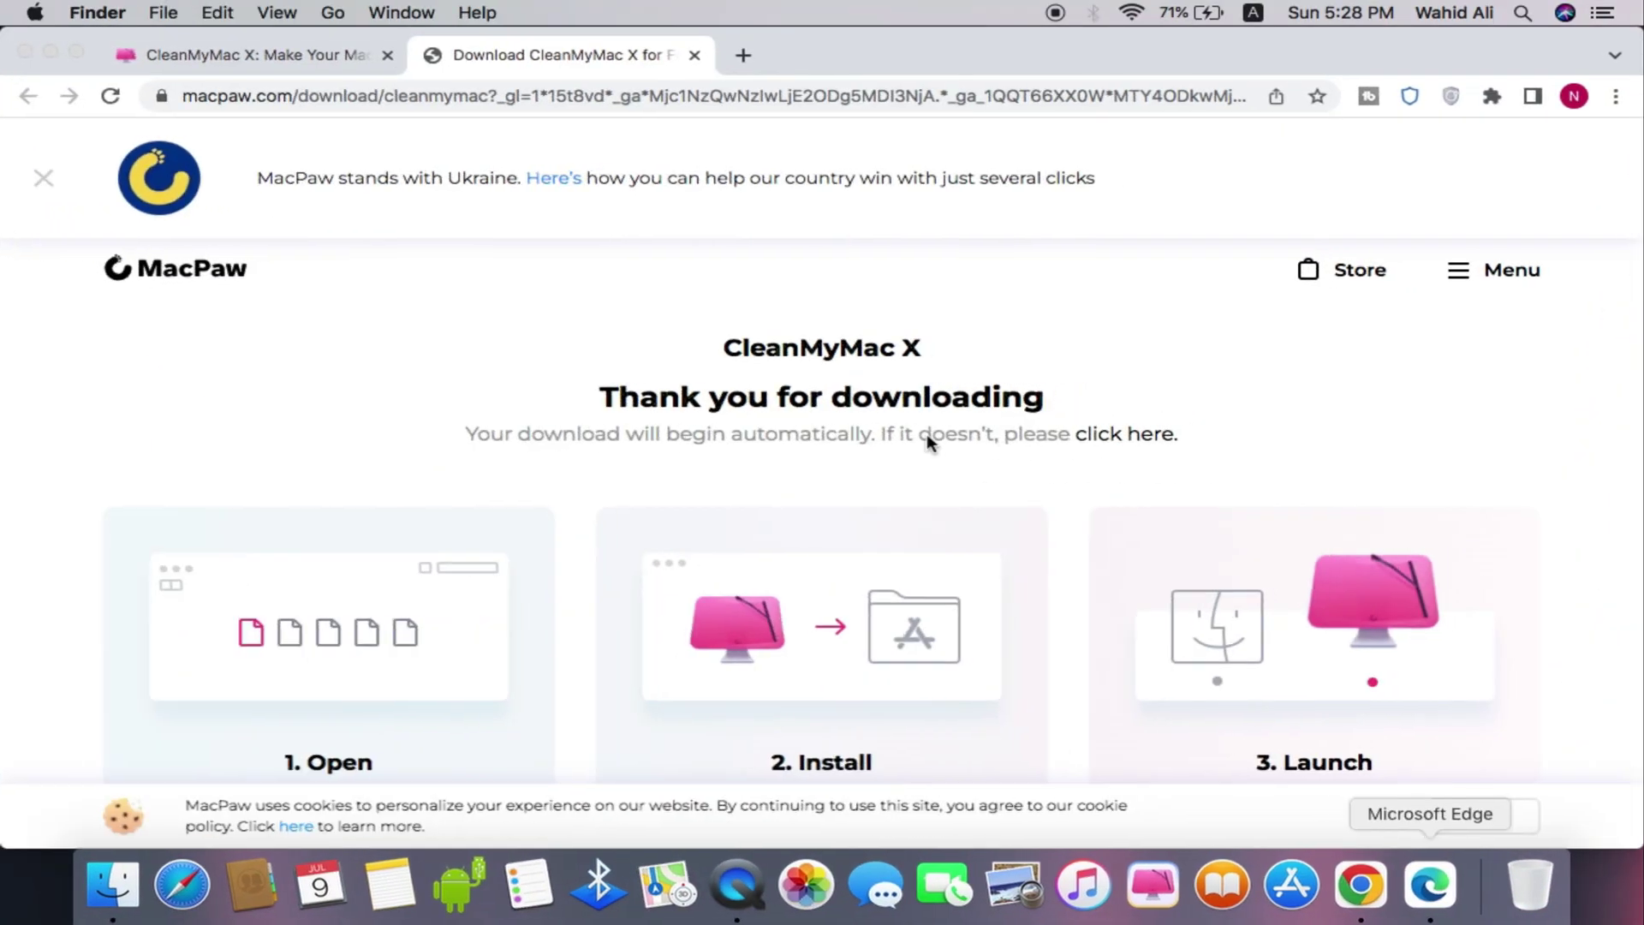
pyautogui.click(387, 54)
pyautogui.click(401, 101)
pyautogui.write('malware')
pyautogui.press('Return')
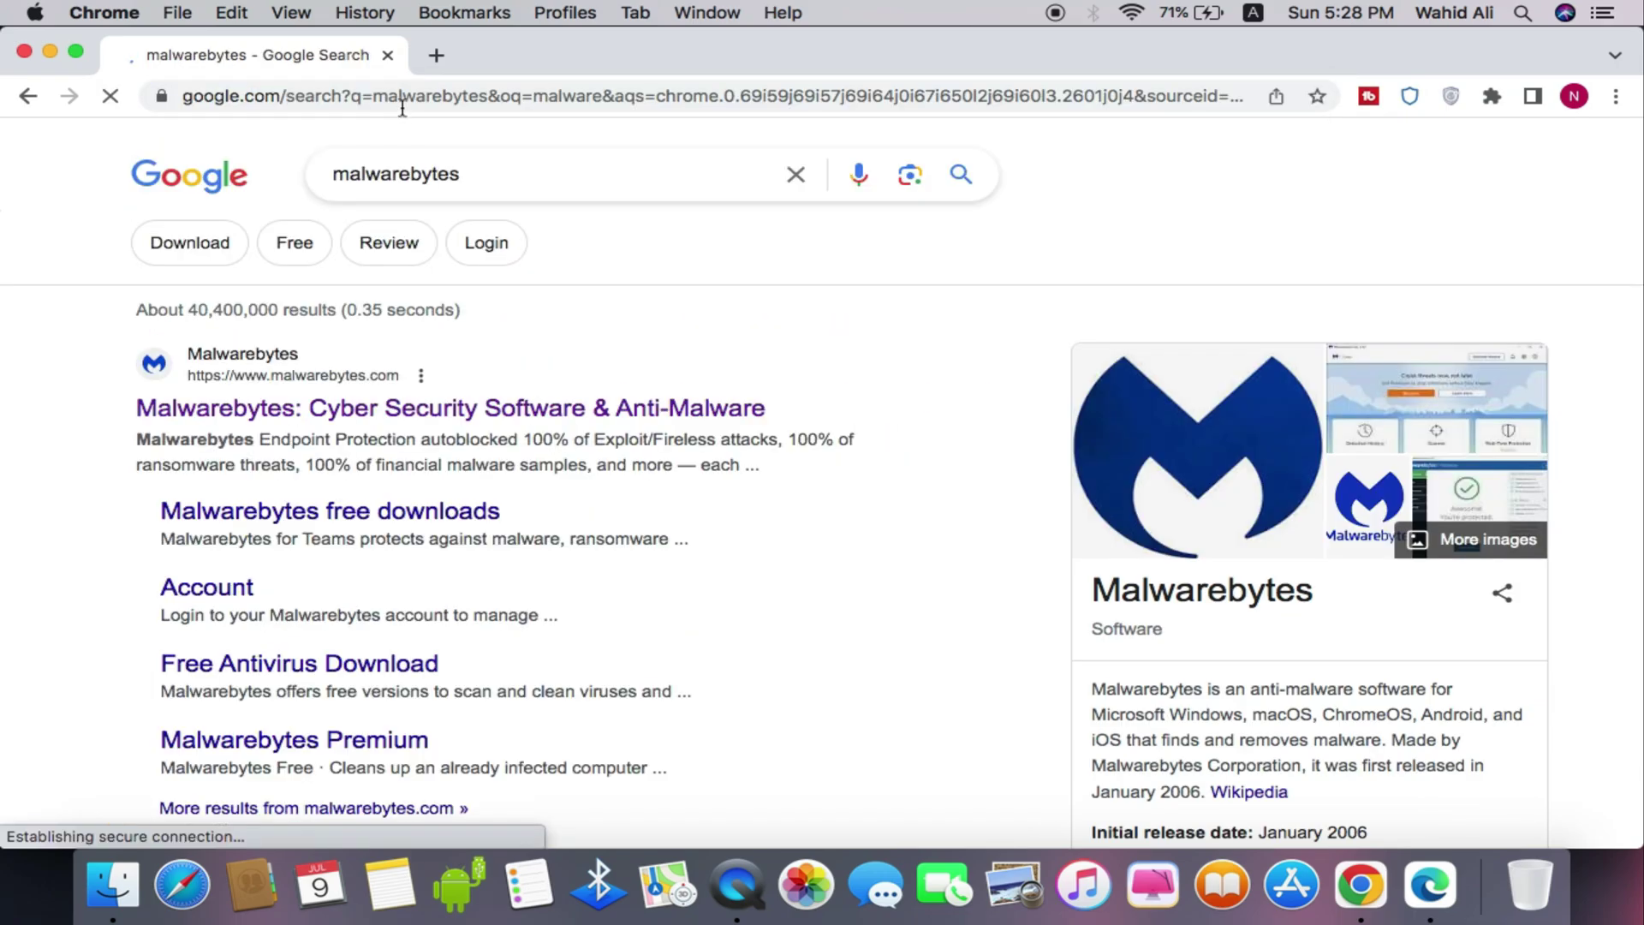
# Download the free home version from the Malwarebytes website and open the downloaded installer package, minimizing the browser
pyautogui.scroll(5, 426, 362)
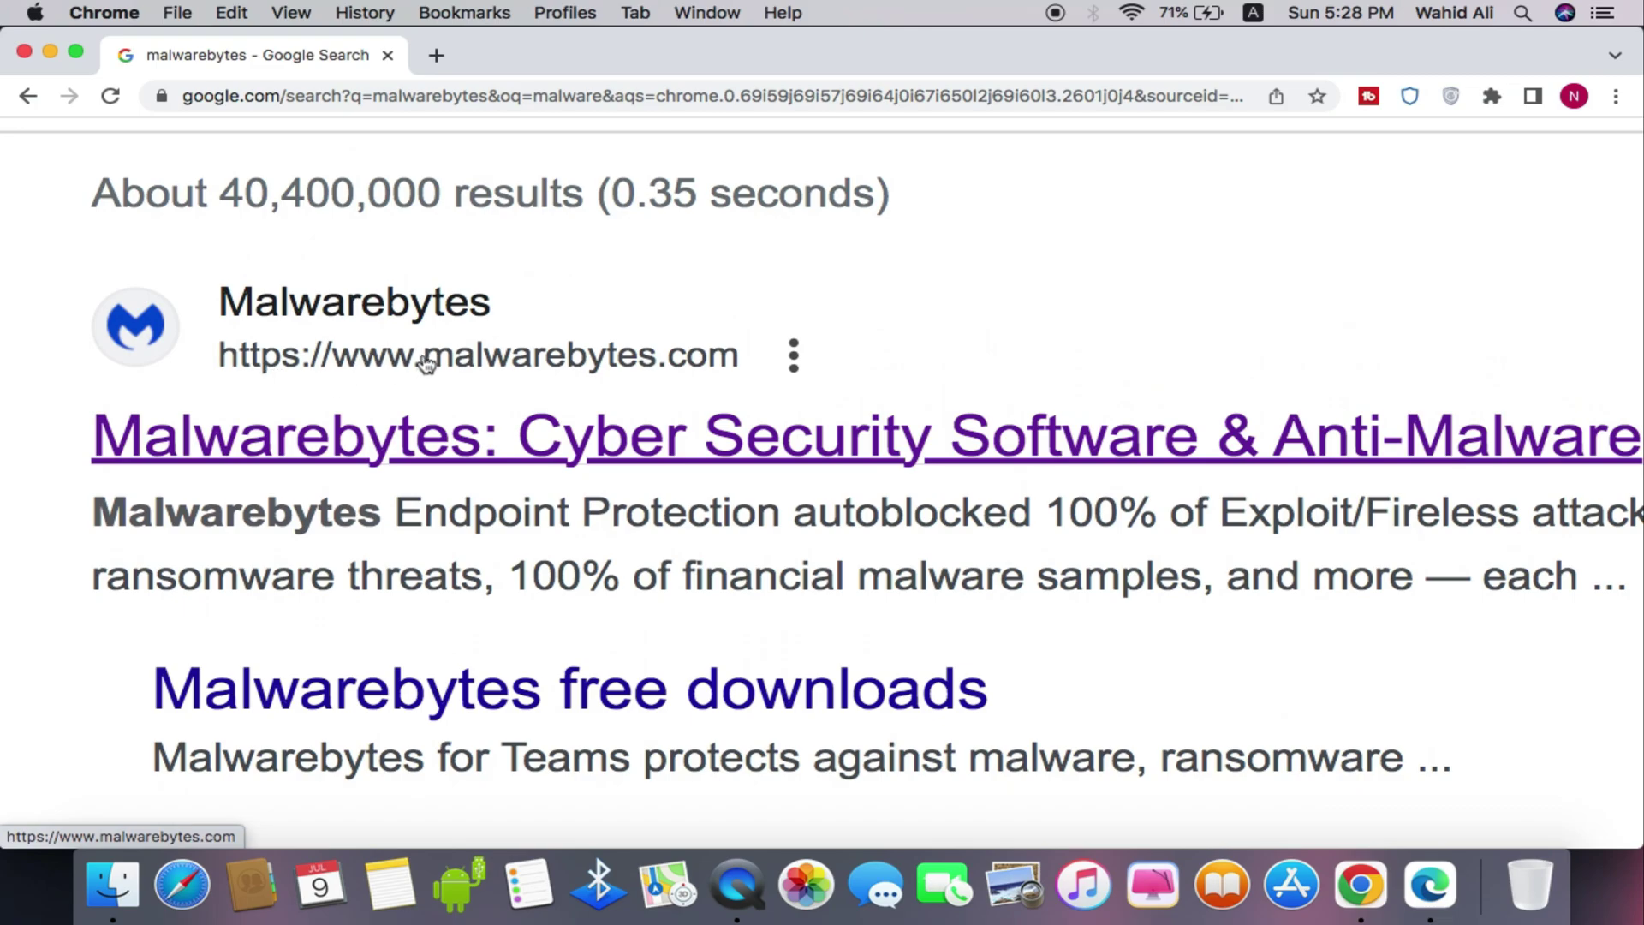
pyautogui.click(490, 436)
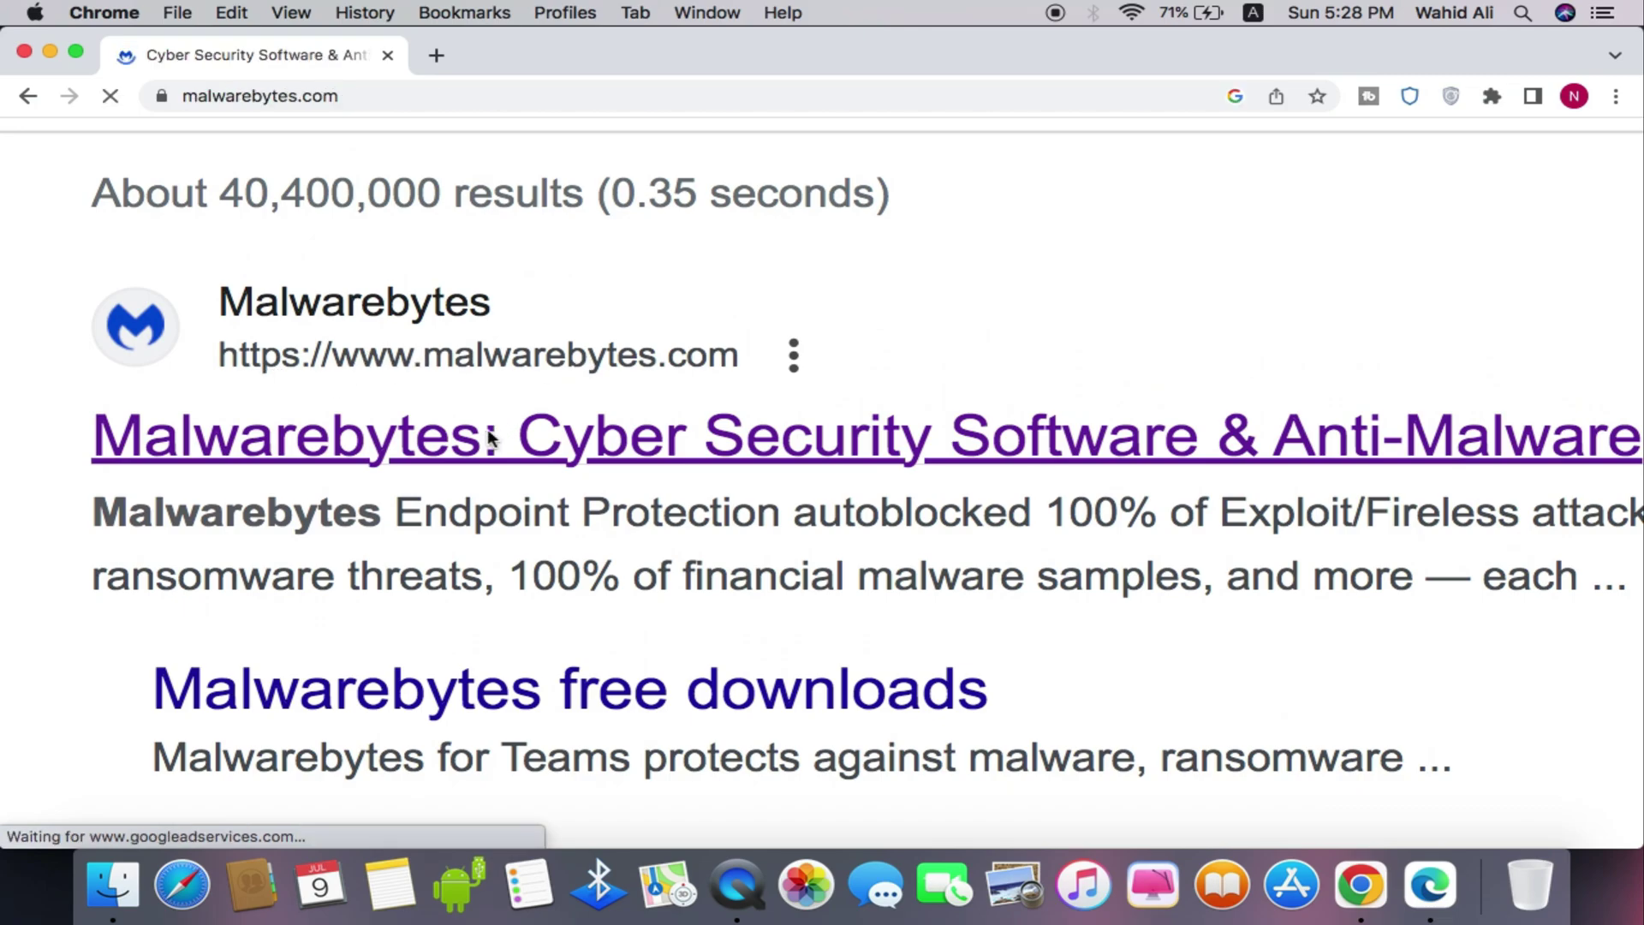
pyautogui.scroll(-3, 469, 467)
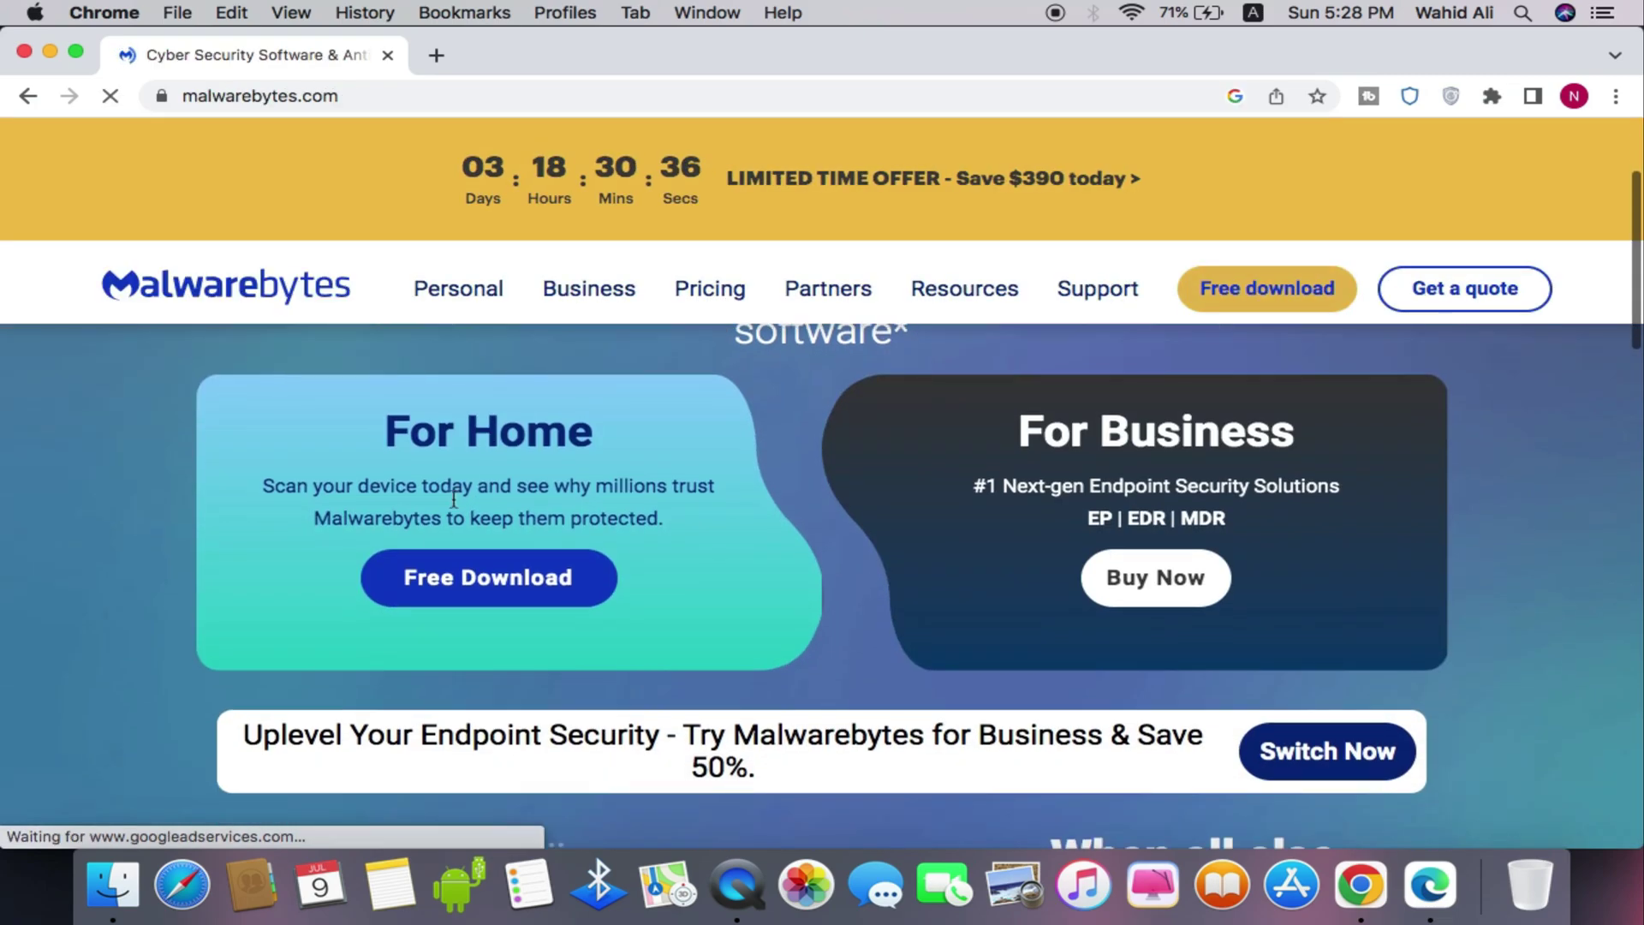
pyautogui.scroll(5, 520, 393)
pyautogui.click(475, 708)
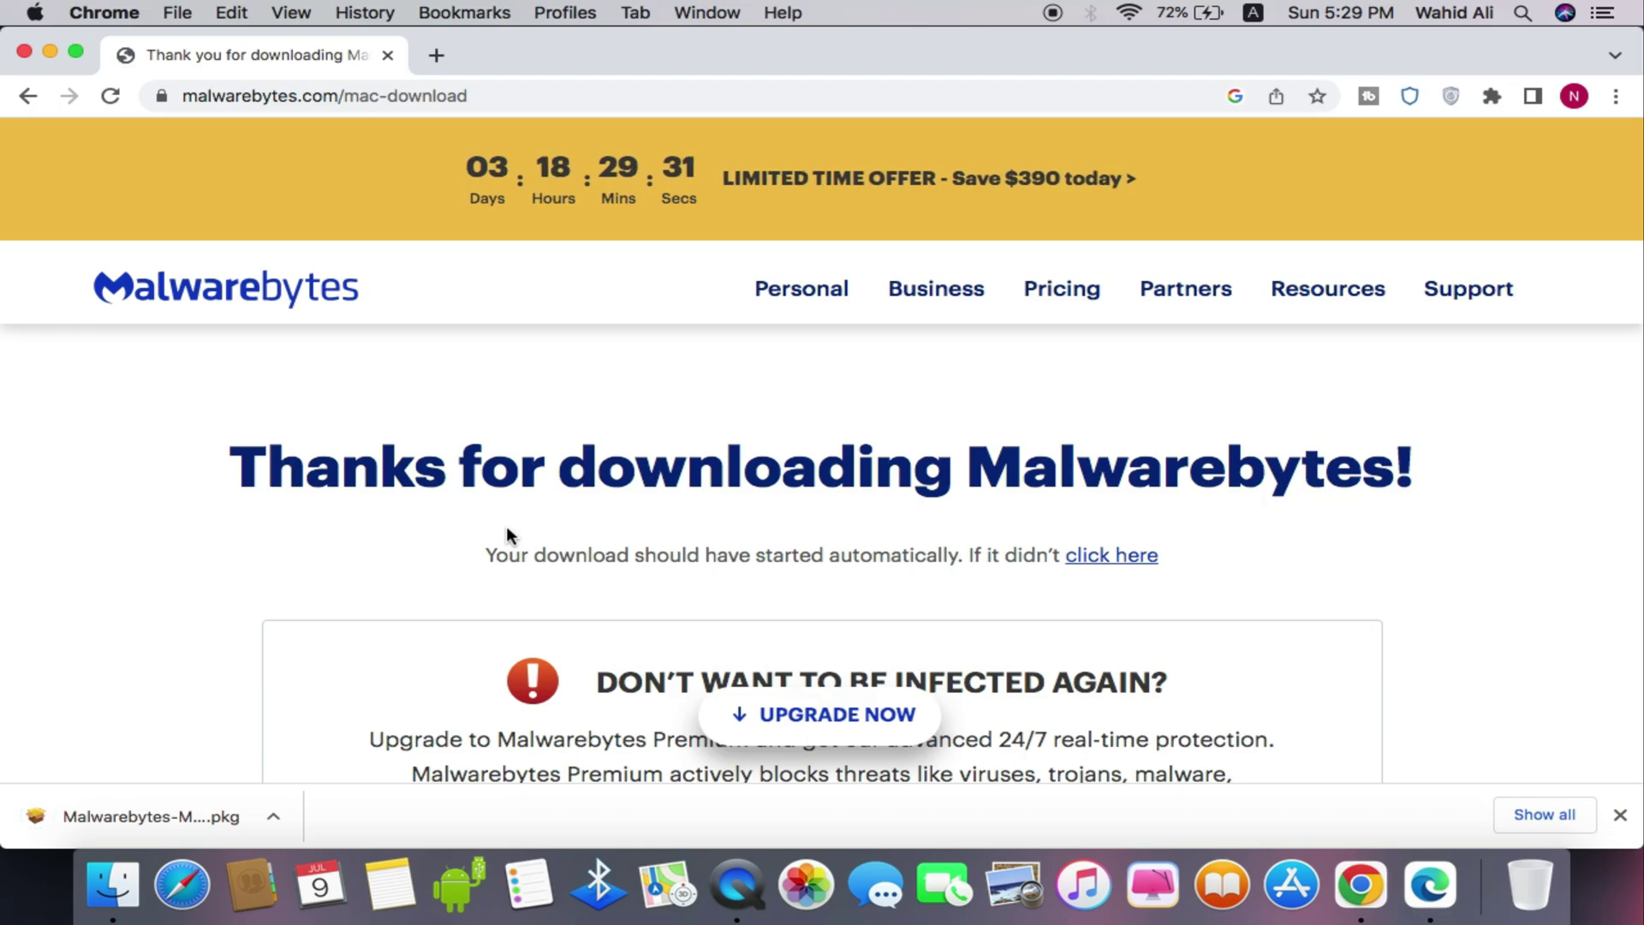
pyautogui.click(86, 819)
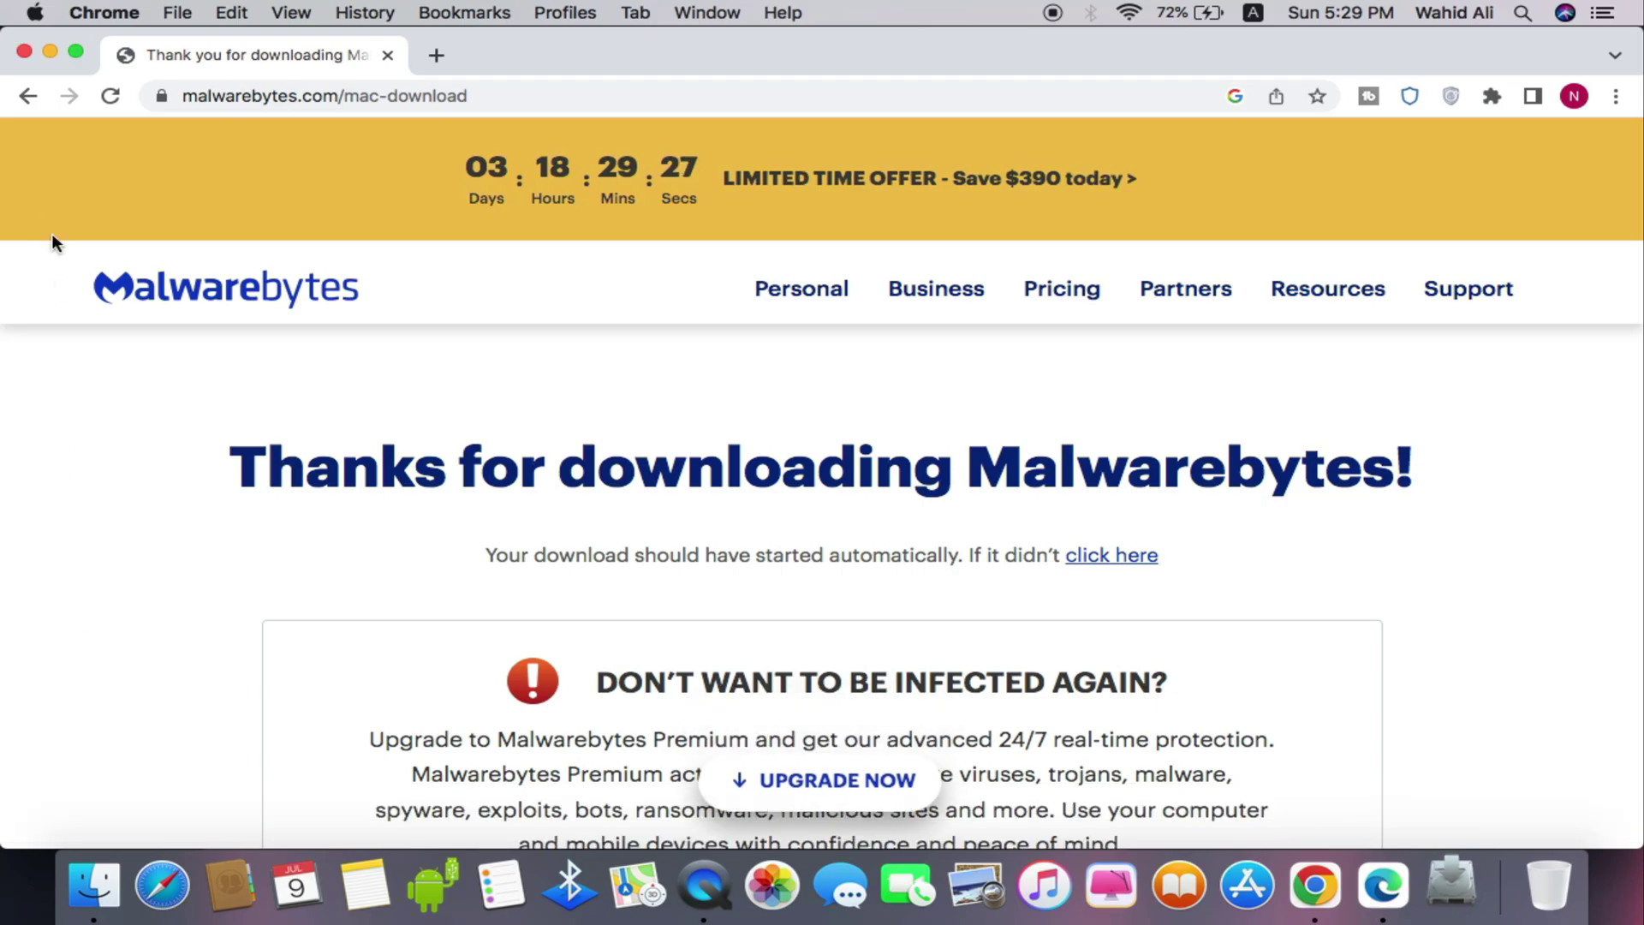
pyautogui.click(49, 52)
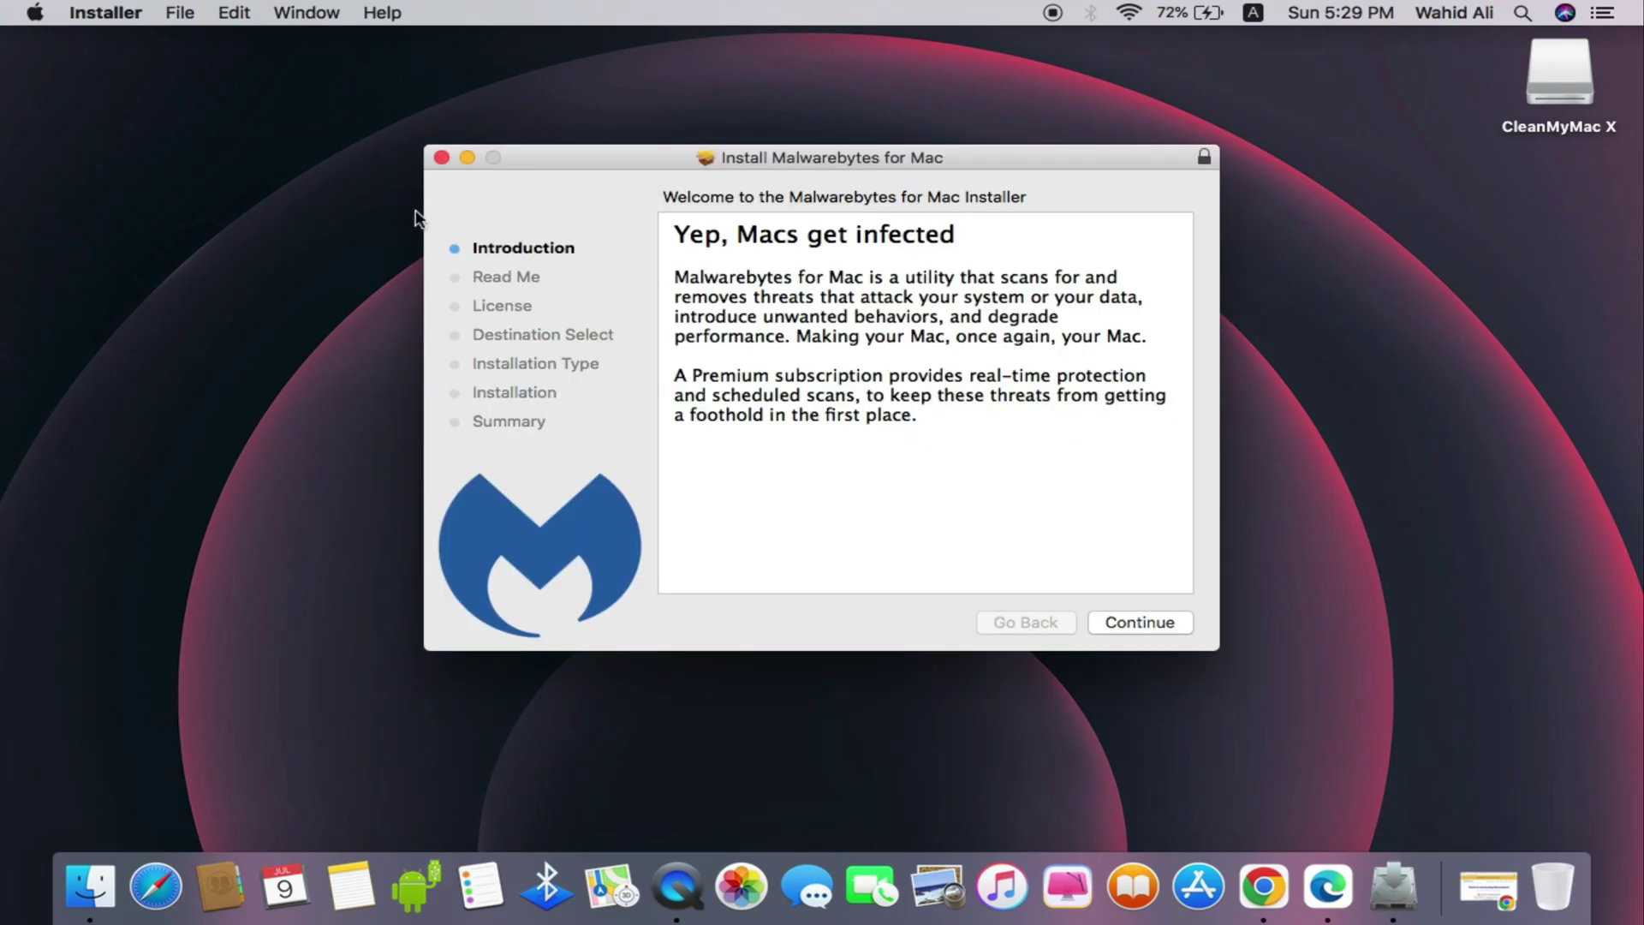
# Agree to the Malwarebytes license and run the standard installation, authorizing it with the account password
pyautogui.click(1138, 620)
pyautogui.click(1138, 620)
pyautogui.click(1138, 620)
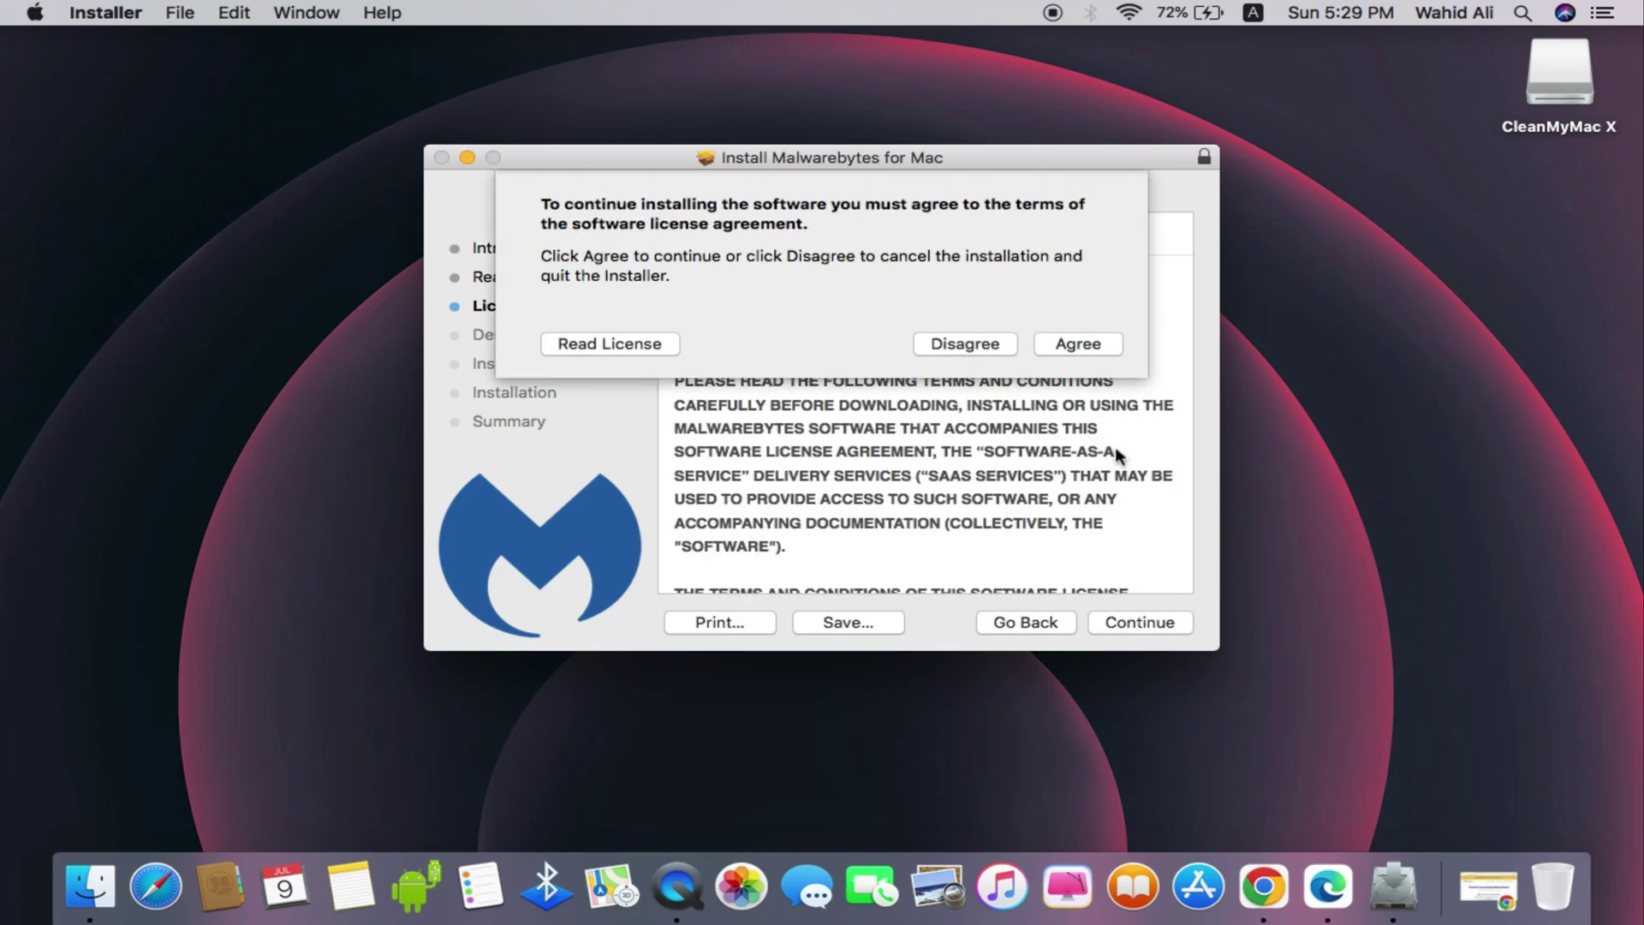
pyautogui.click(1089, 342)
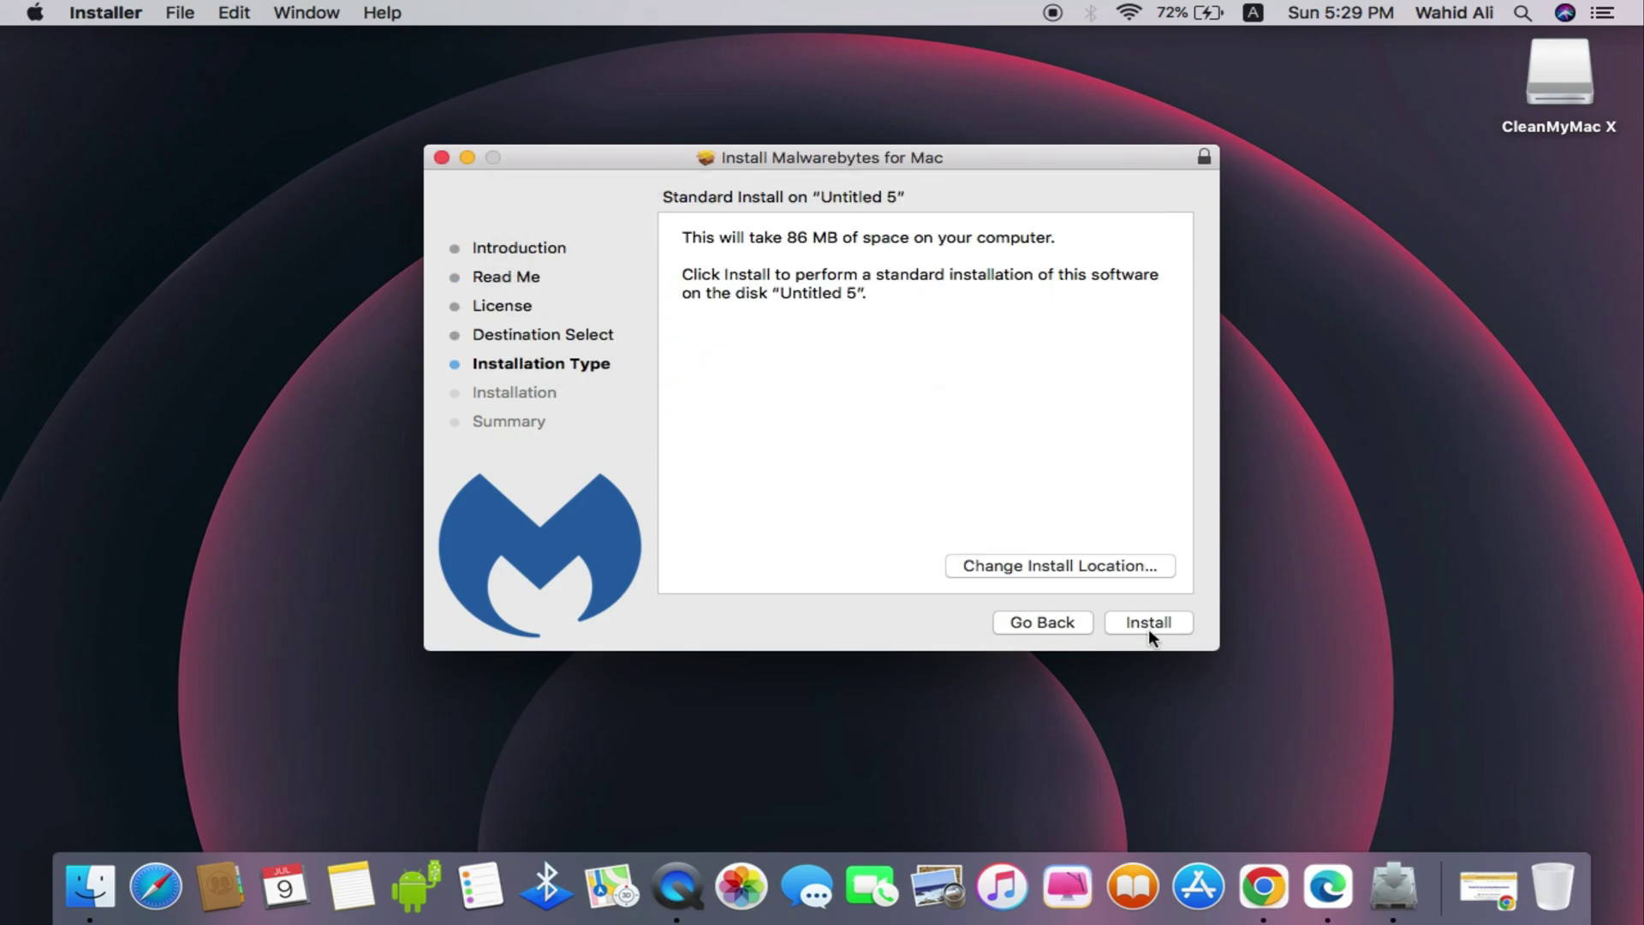
pyautogui.click(1149, 624)
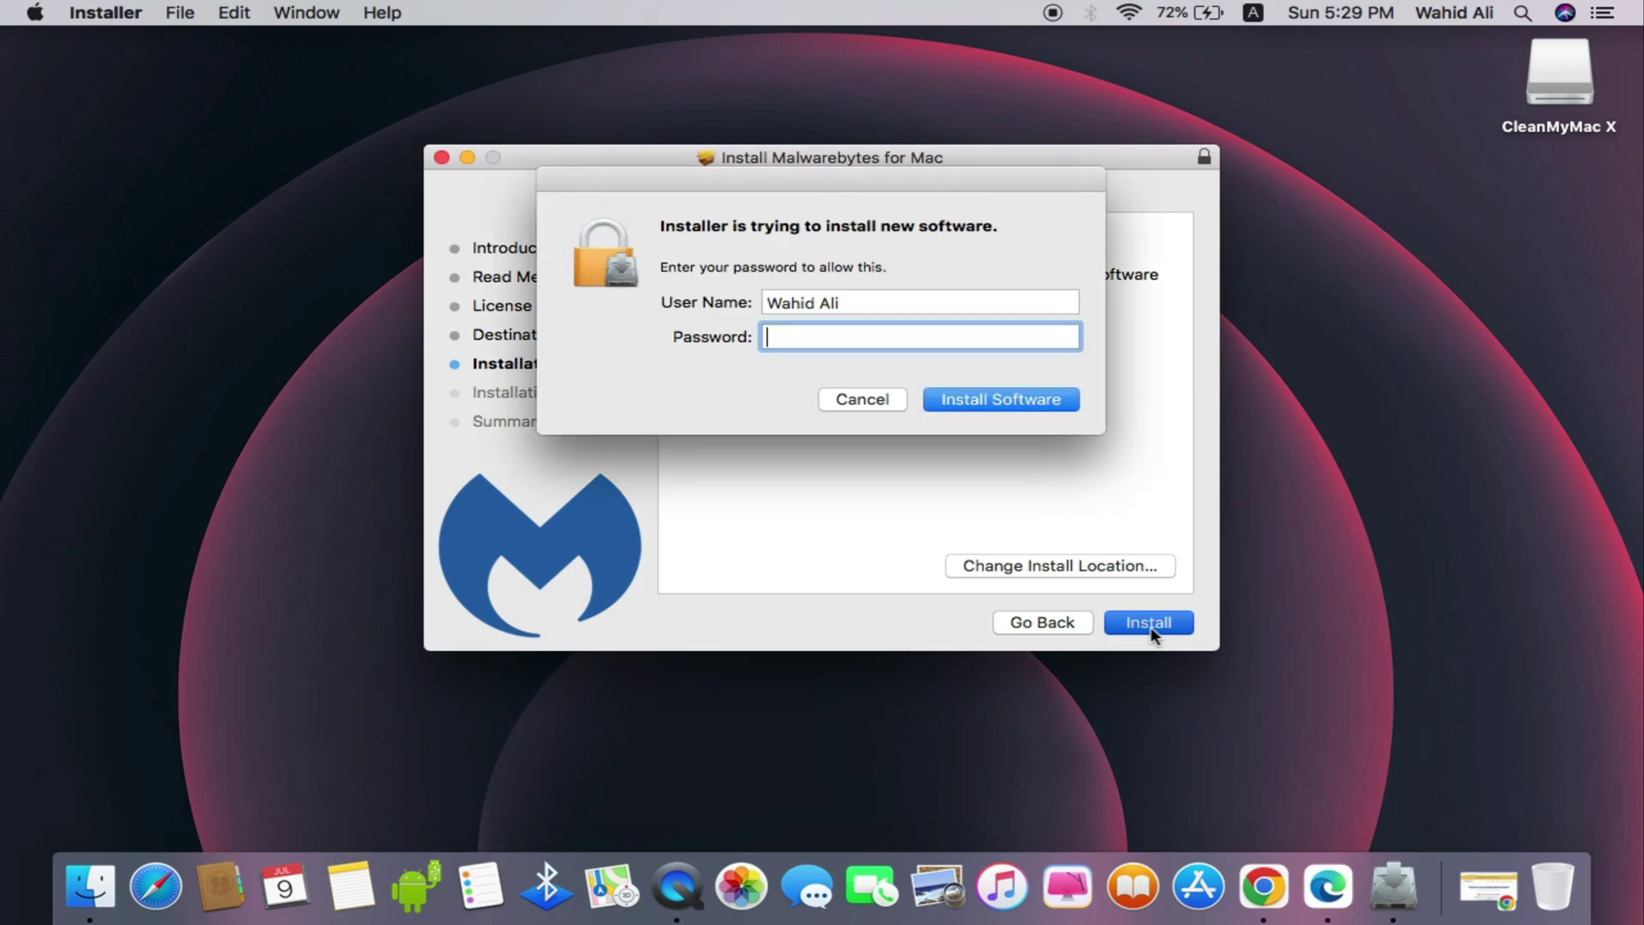
pyautogui.press('Return')
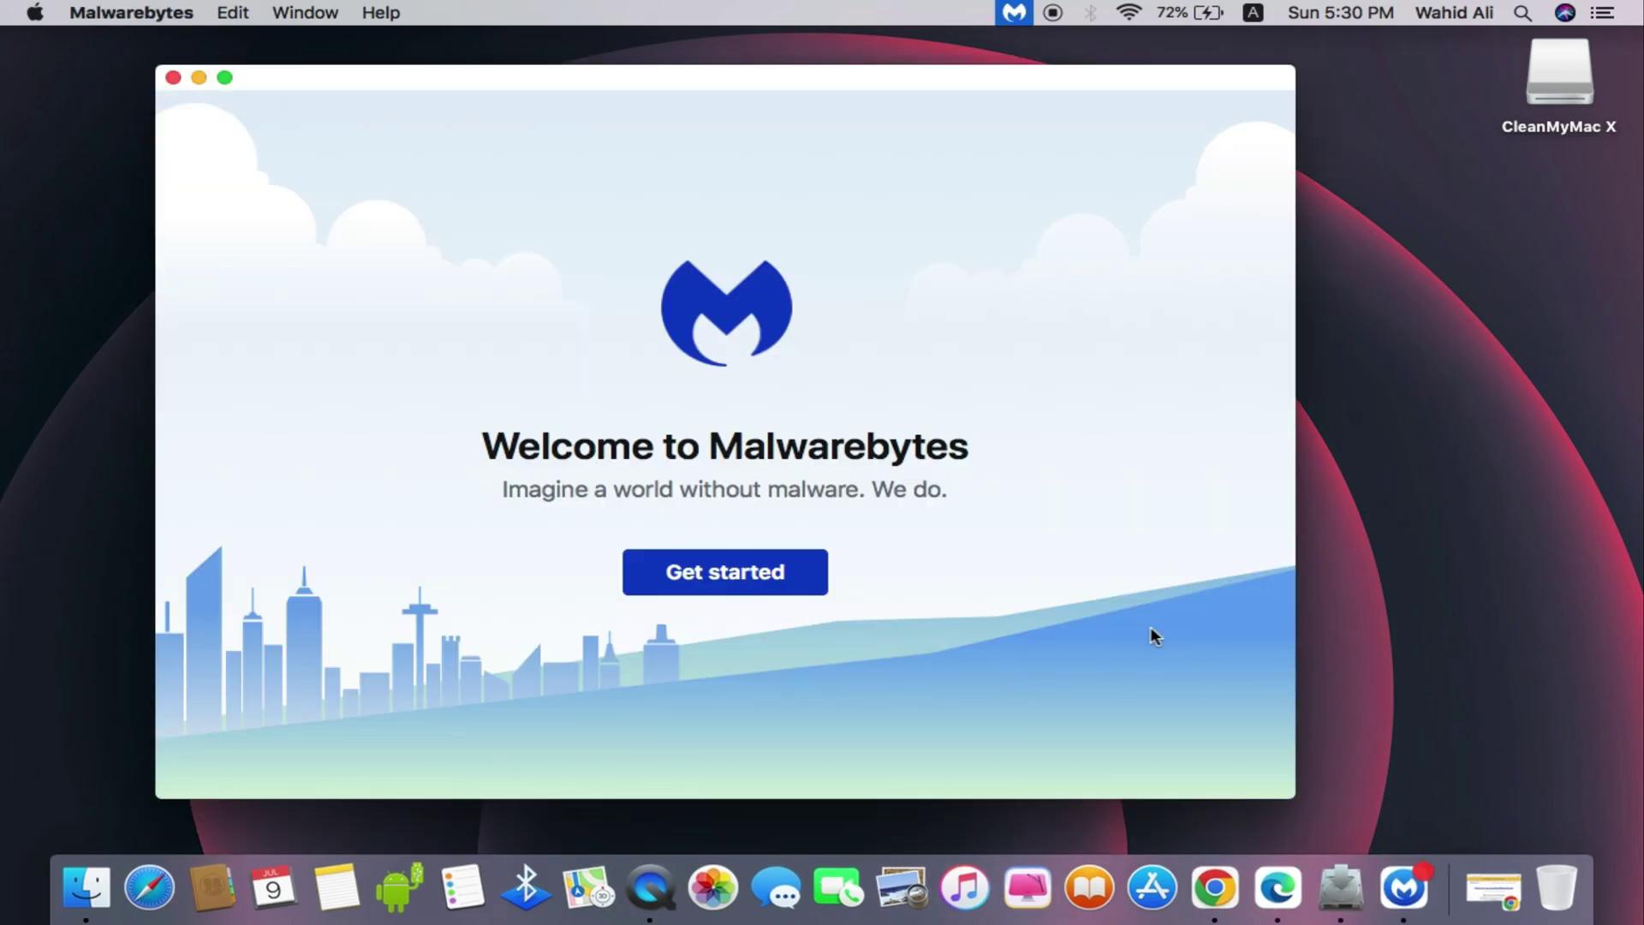
# Complete the Malwarebytes welcome setup, choosing Maybe later for the Premium offer
pyautogui.click(782, 572)
pyautogui.click(543, 599)
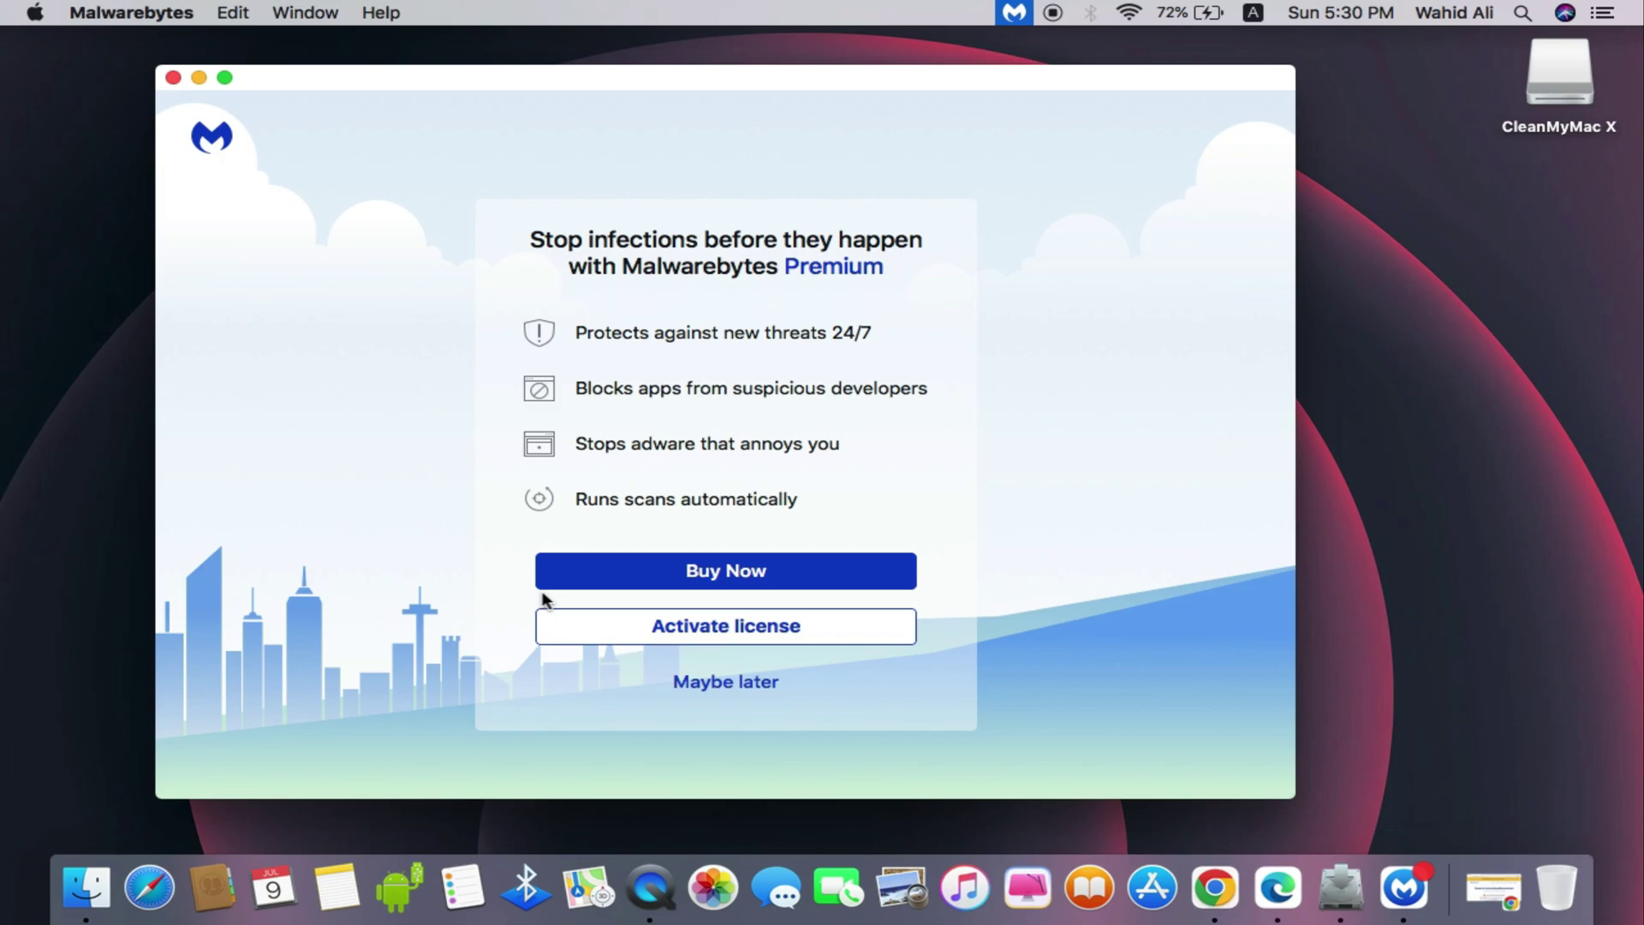
pyautogui.click(685, 681)
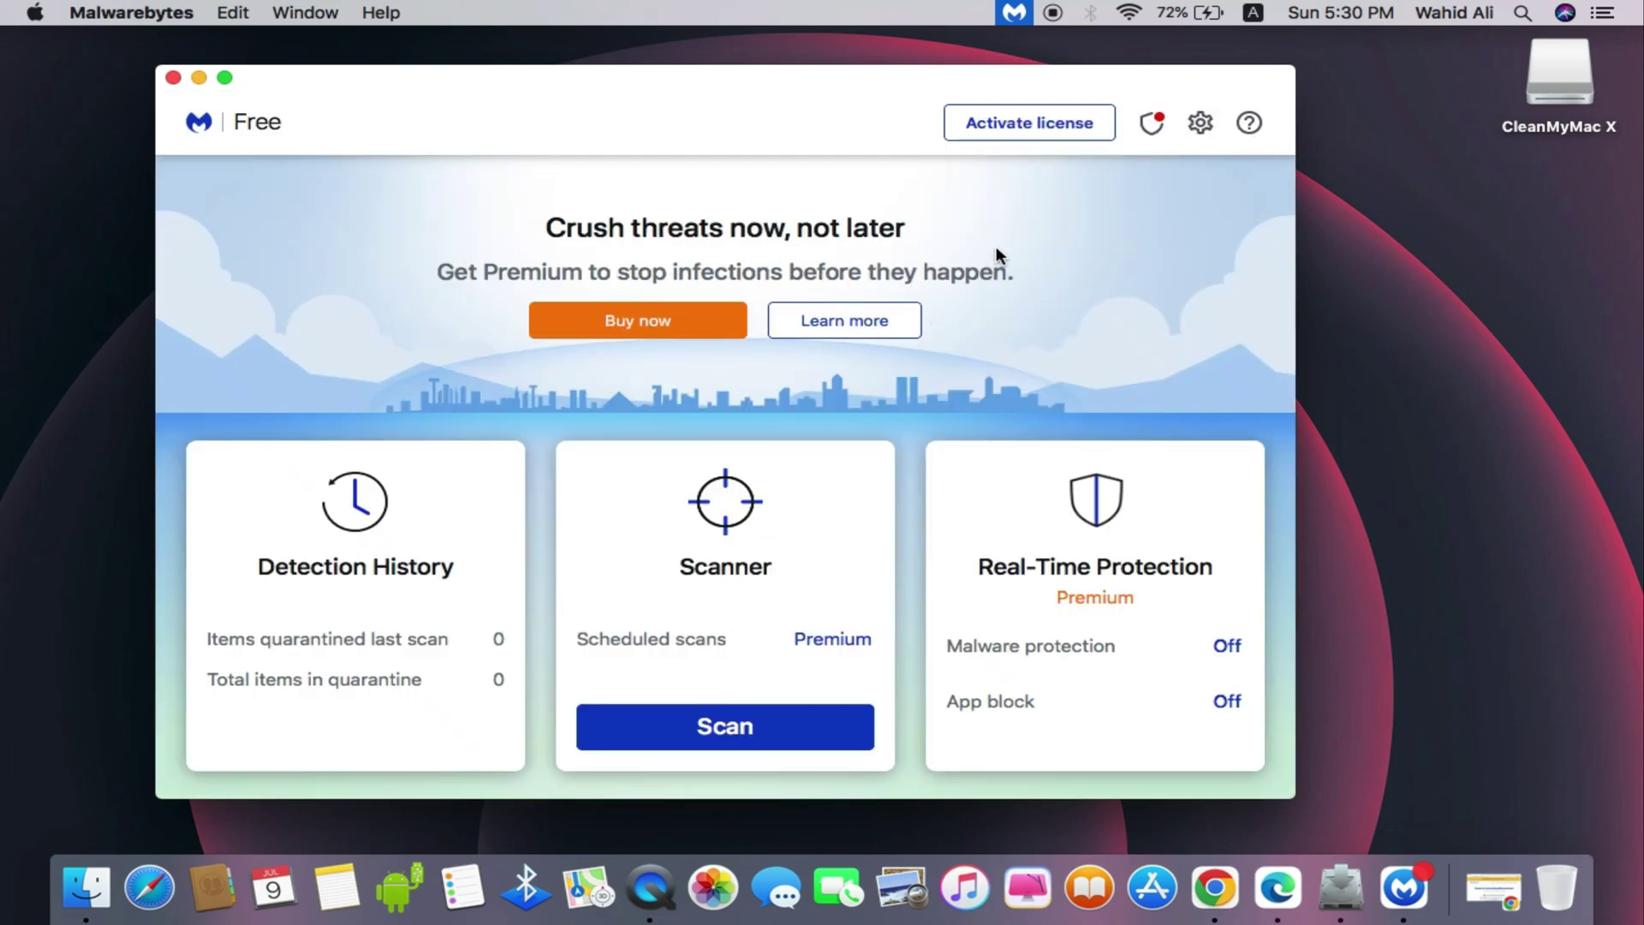
# Review the General and My Account settings in Malwarebytes, including the subscription details, and close Settings
pyautogui.click(1199, 125)
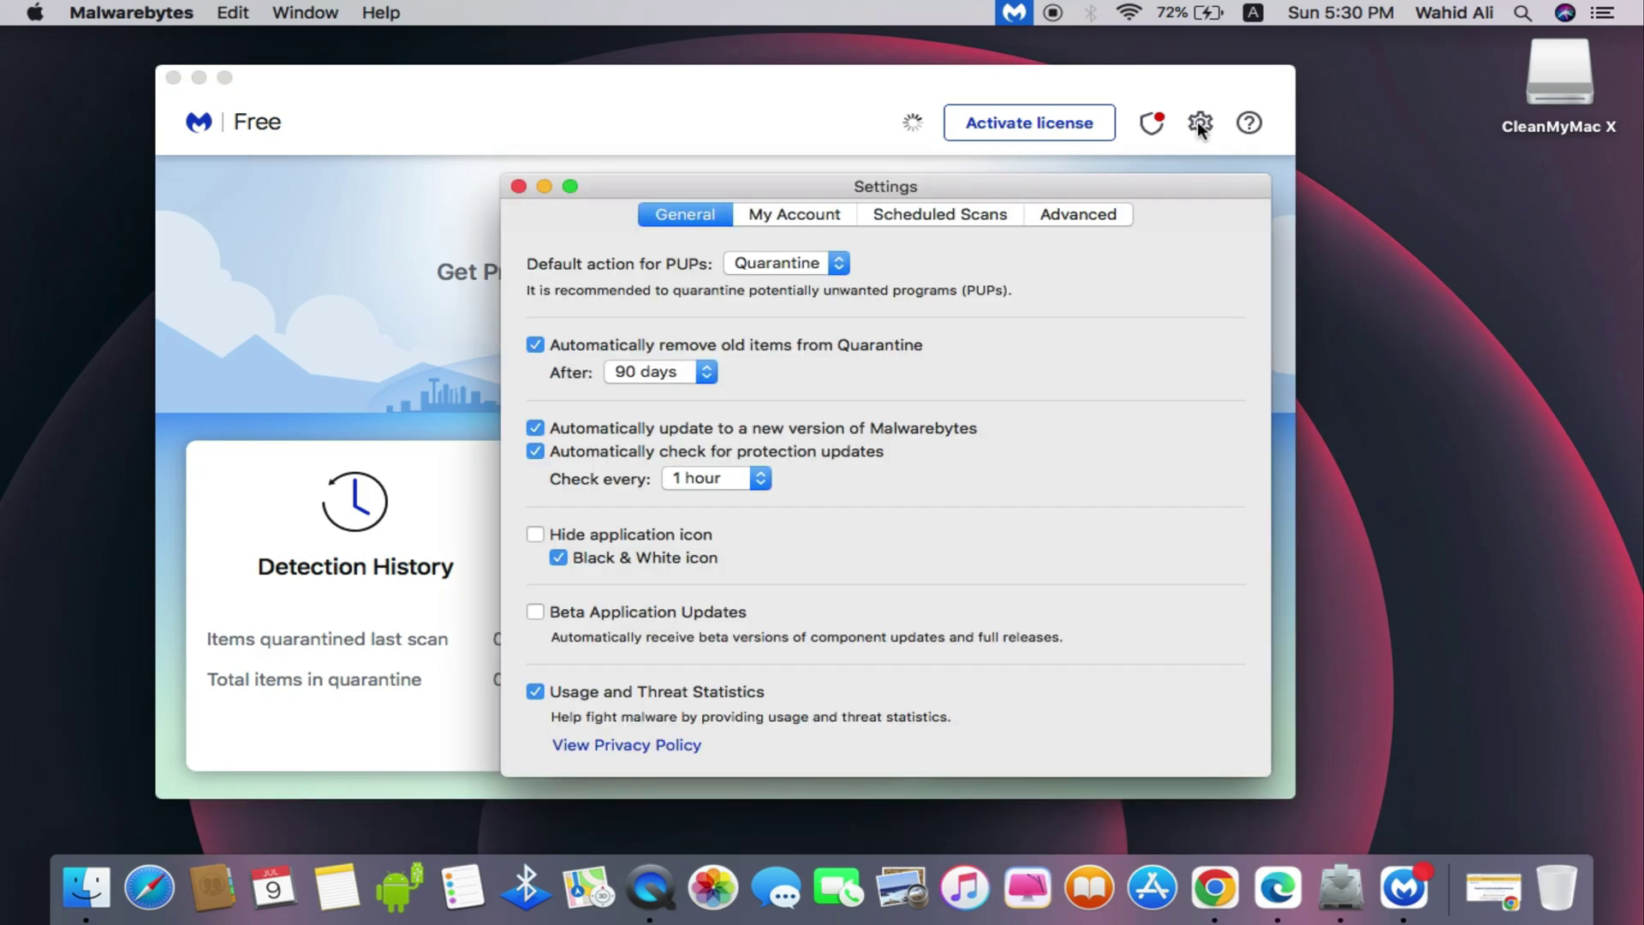
pyautogui.click(794, 214)
pyautogui.moveTo(835, 428)
pyautogui.mouseDown()
pyautogui.moveTo(884, 453)
pyautogui.moveTo(694, 449)
pyautogui.mouseUp()
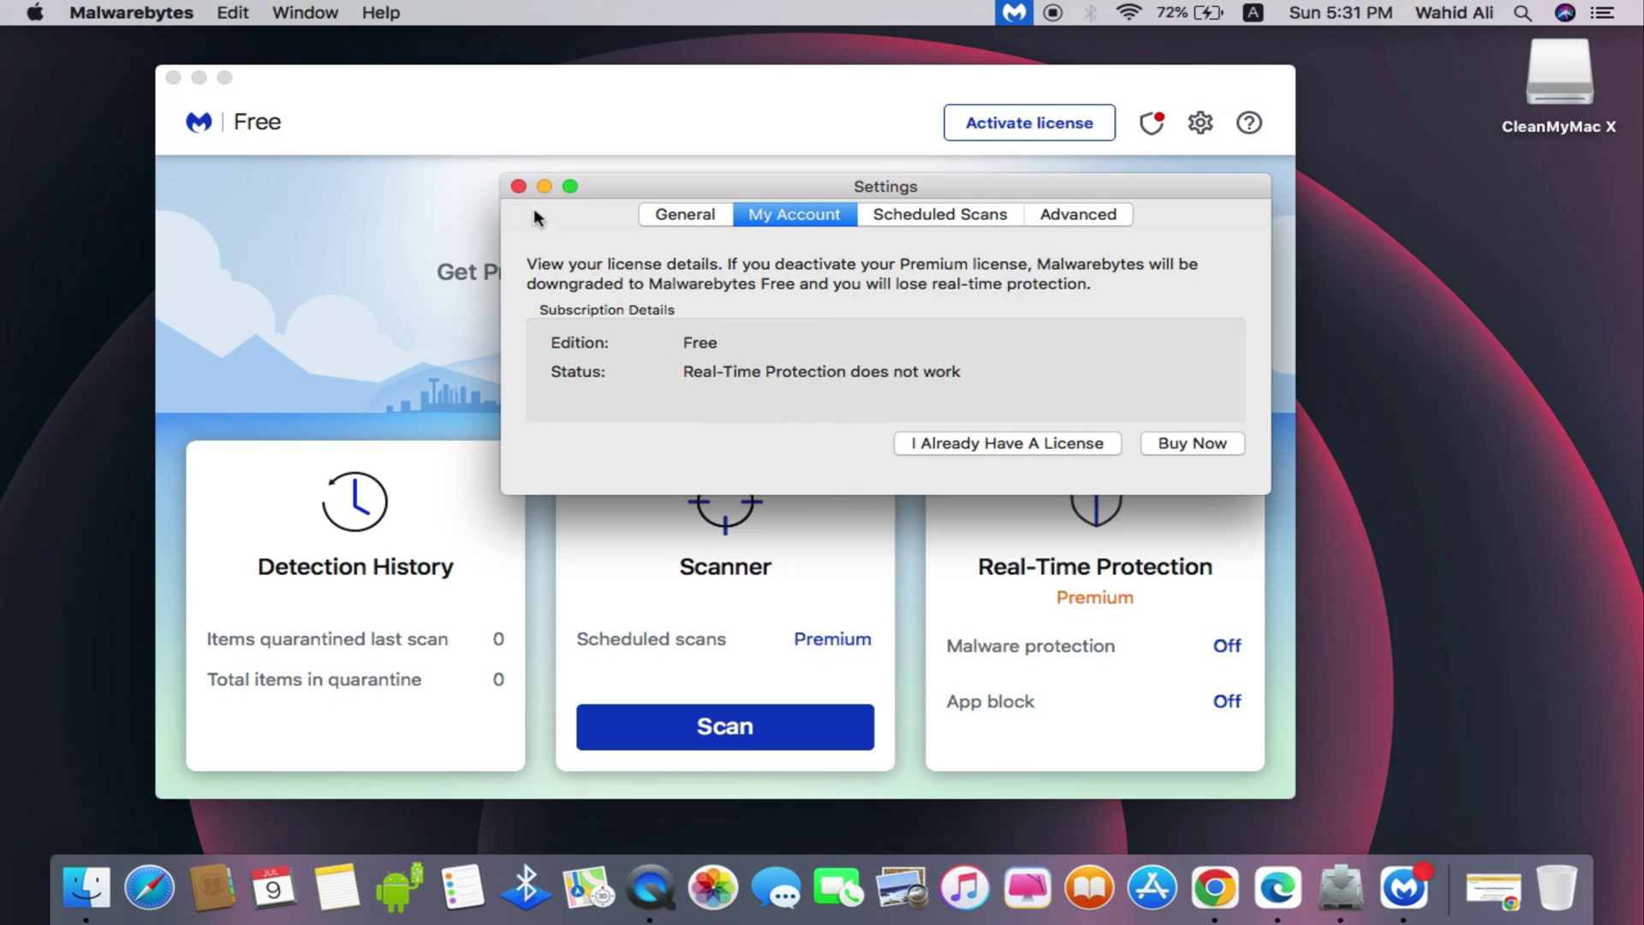
pyautogui.click(518, 186)
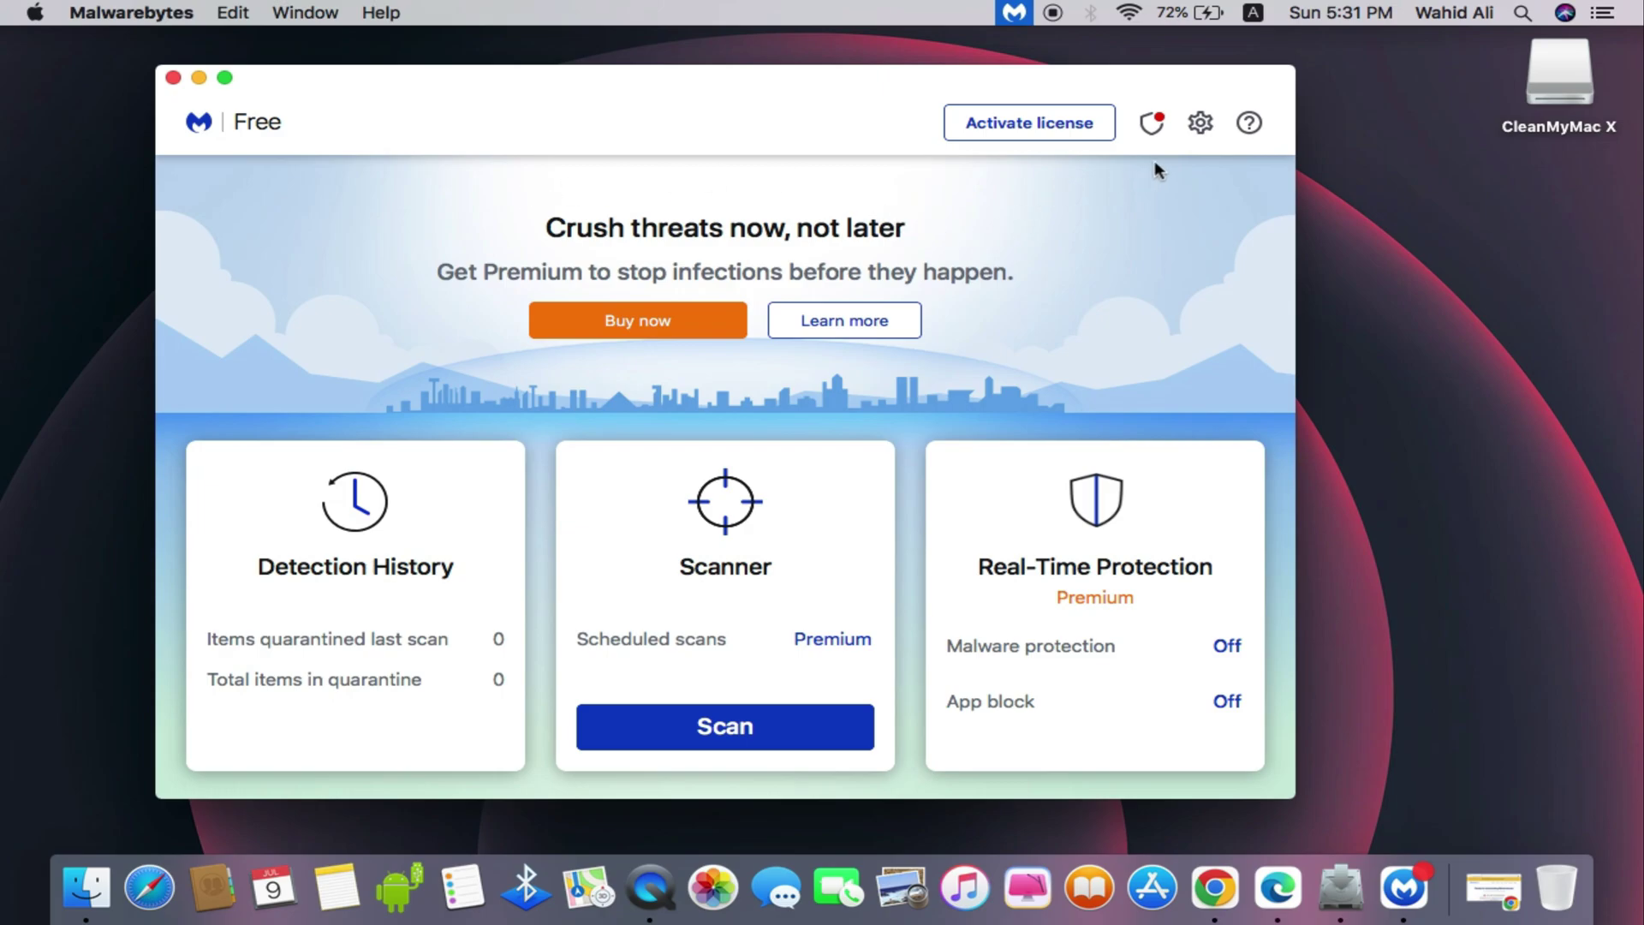
# Run a Malwarebytes scan of the Mac and finish its scan summary
pyautogui.moveTo(1105, 214); pyautogui.dragTo(1144, 227)
pyautogui.click(721, 728)
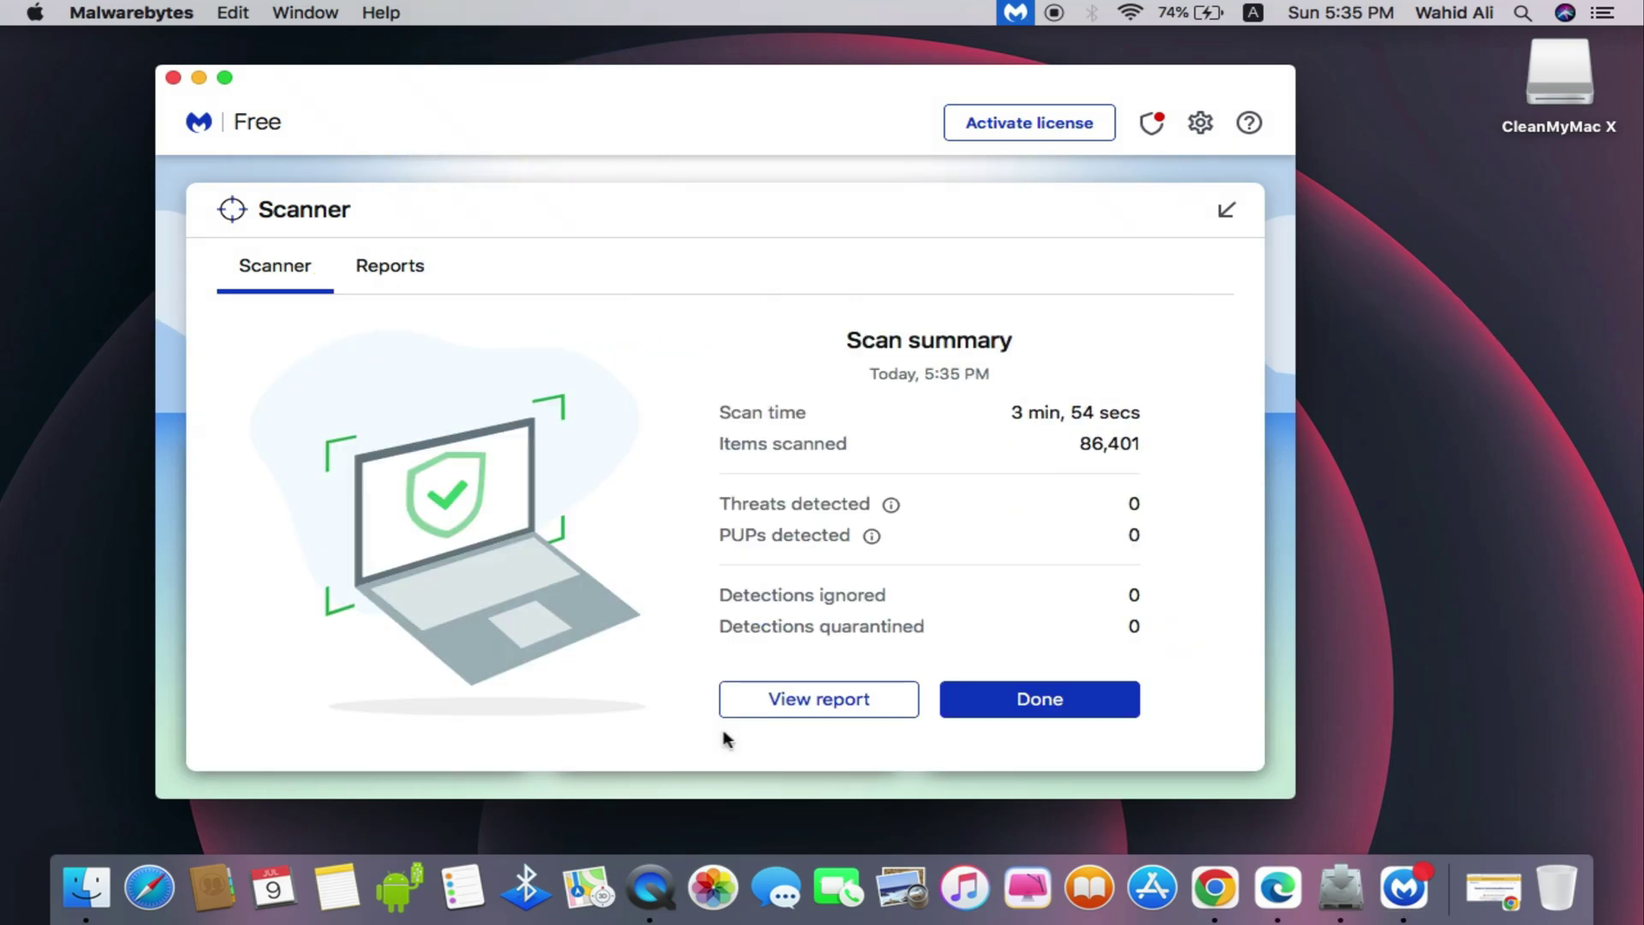
pyautogui.click(1057, 706)
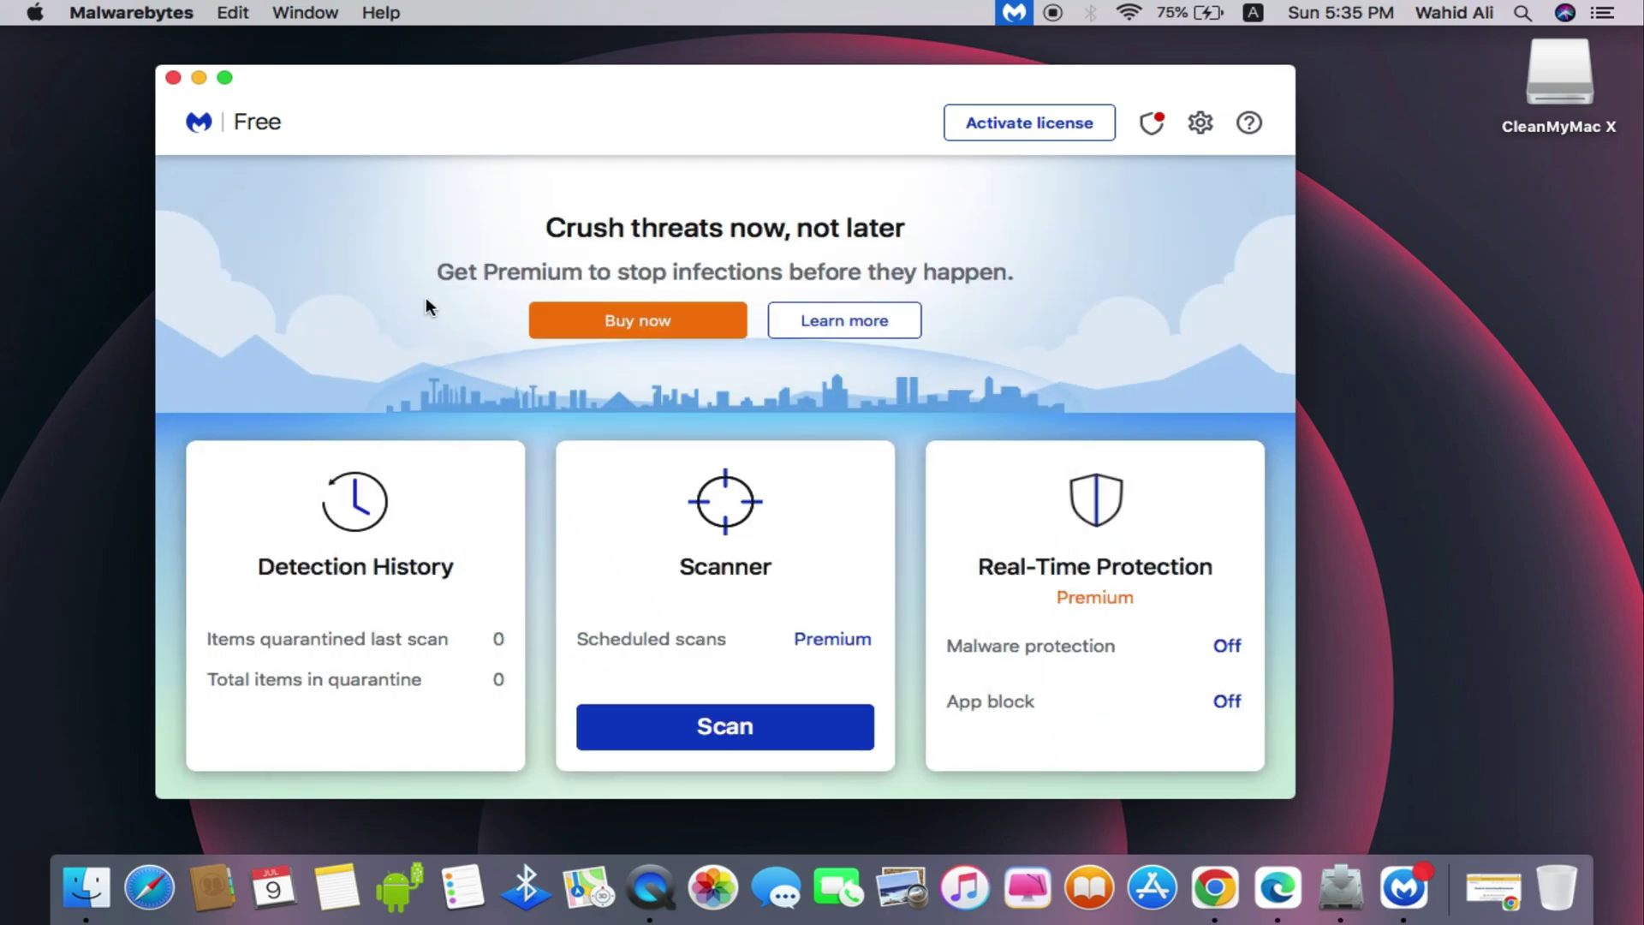
# Close the Malwarebytes window and the finished installer, moving the installer package to the Trash
pyautogui.click(174, 79)
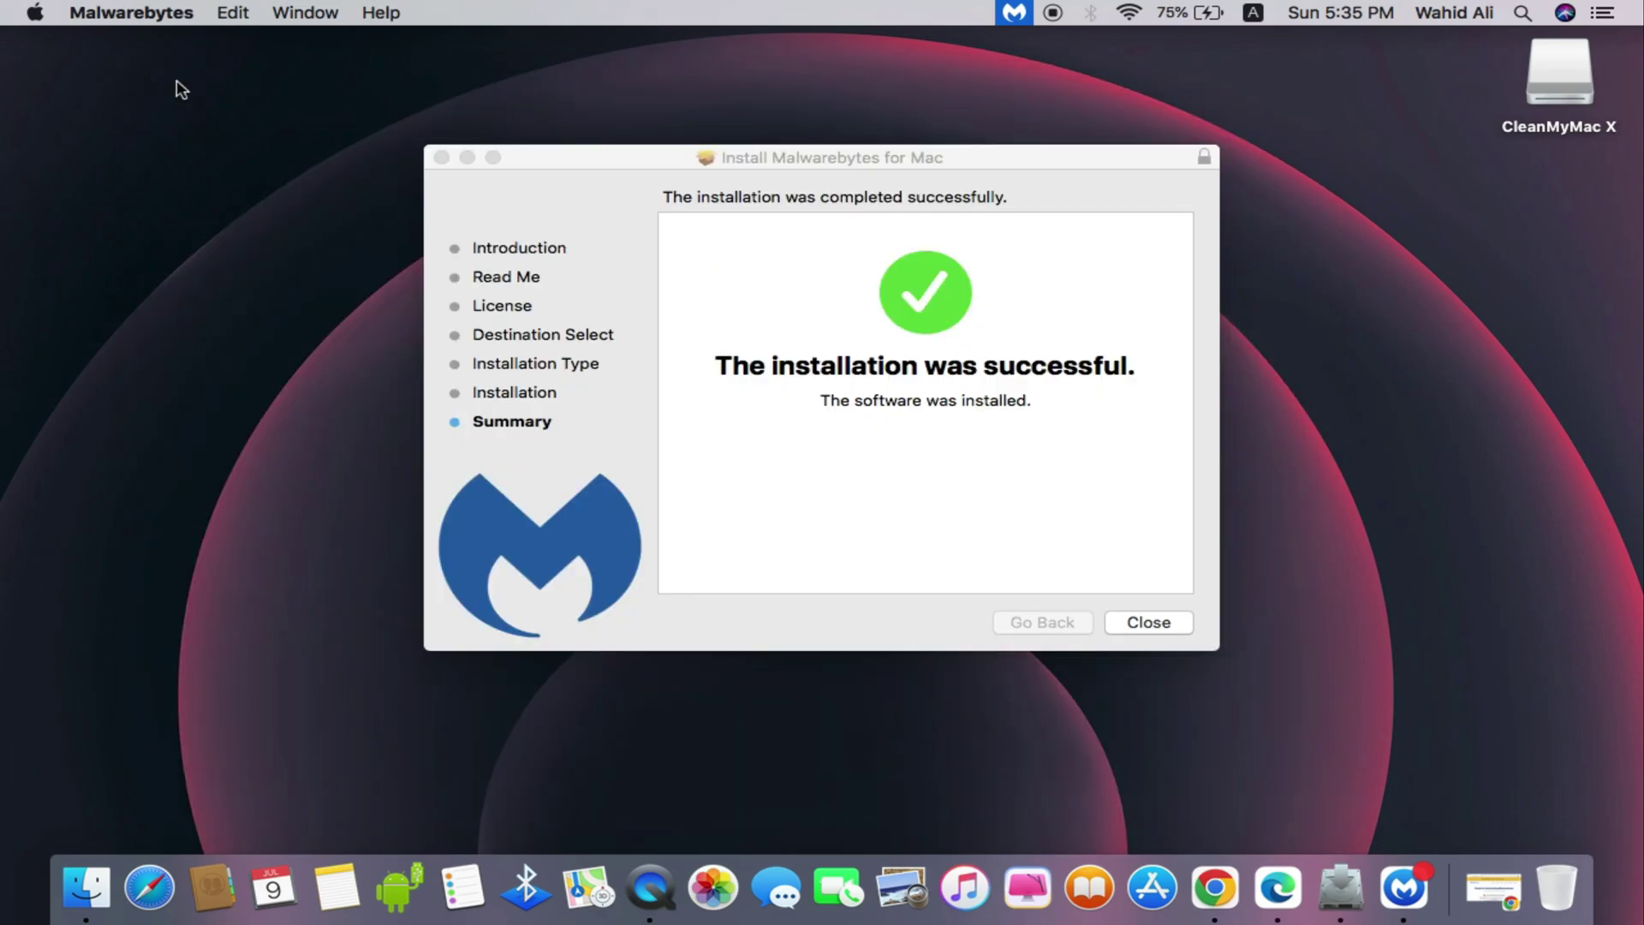
pyautogui.click(1156, 623)
pyautogui.click(969, 296)
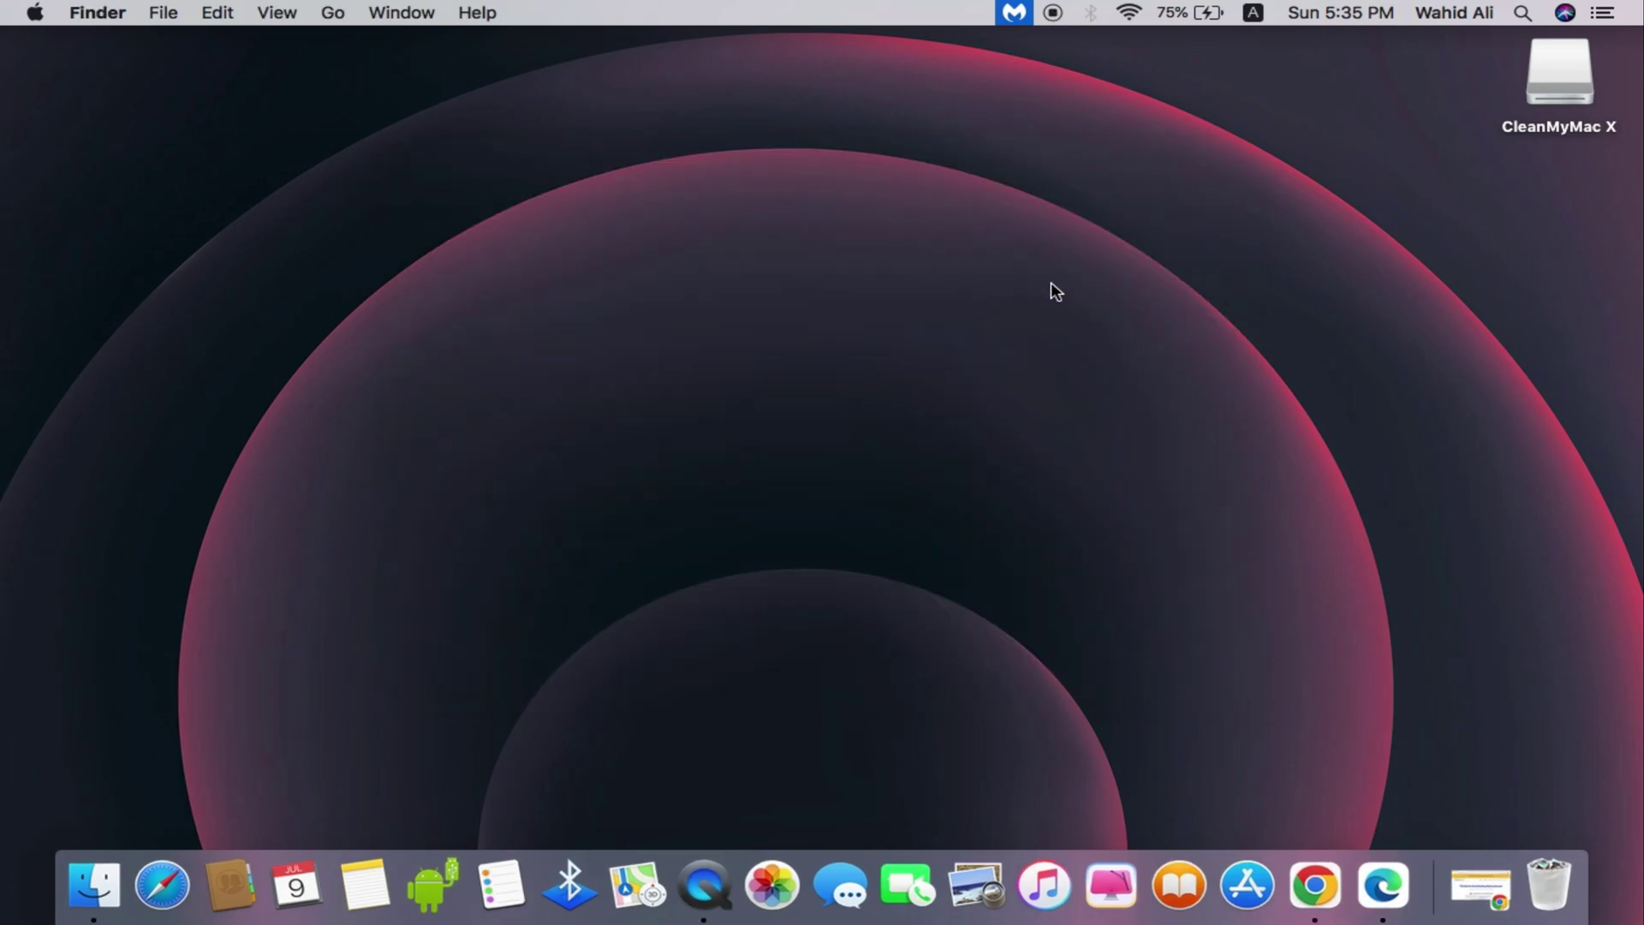
# Check for Google Chrome updates on the About Chrome page opened in a new tab, and minimize the browser
pyautogui.click(1473, 870)
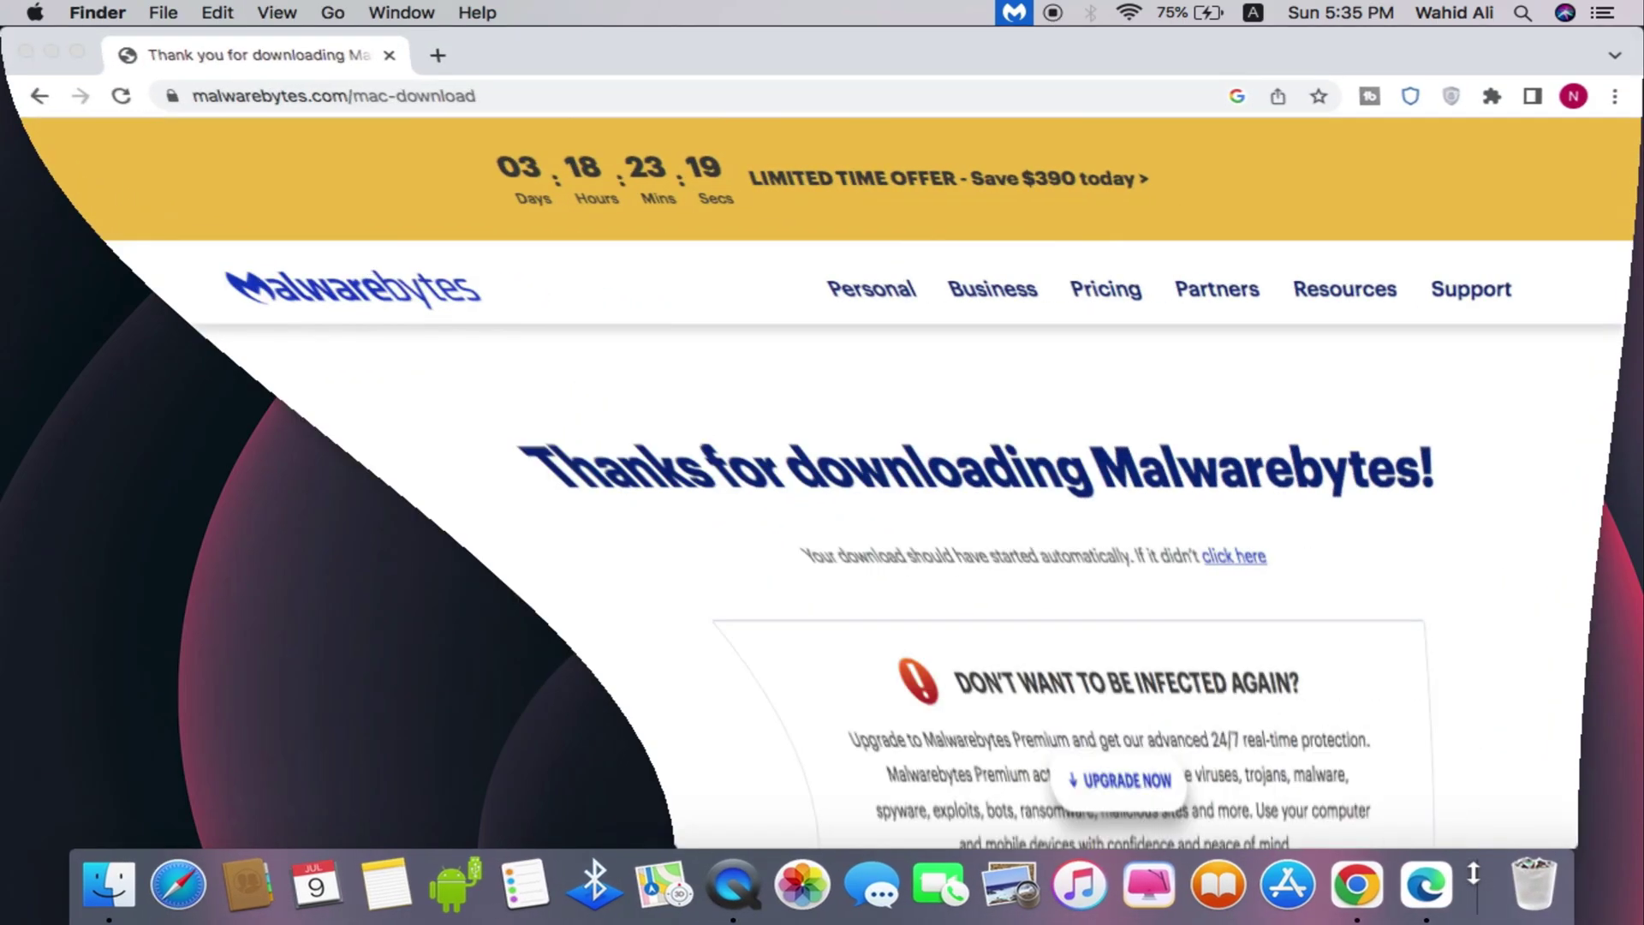
pyautogui.click(437, 55)
pyautogui.click(1617, 97)
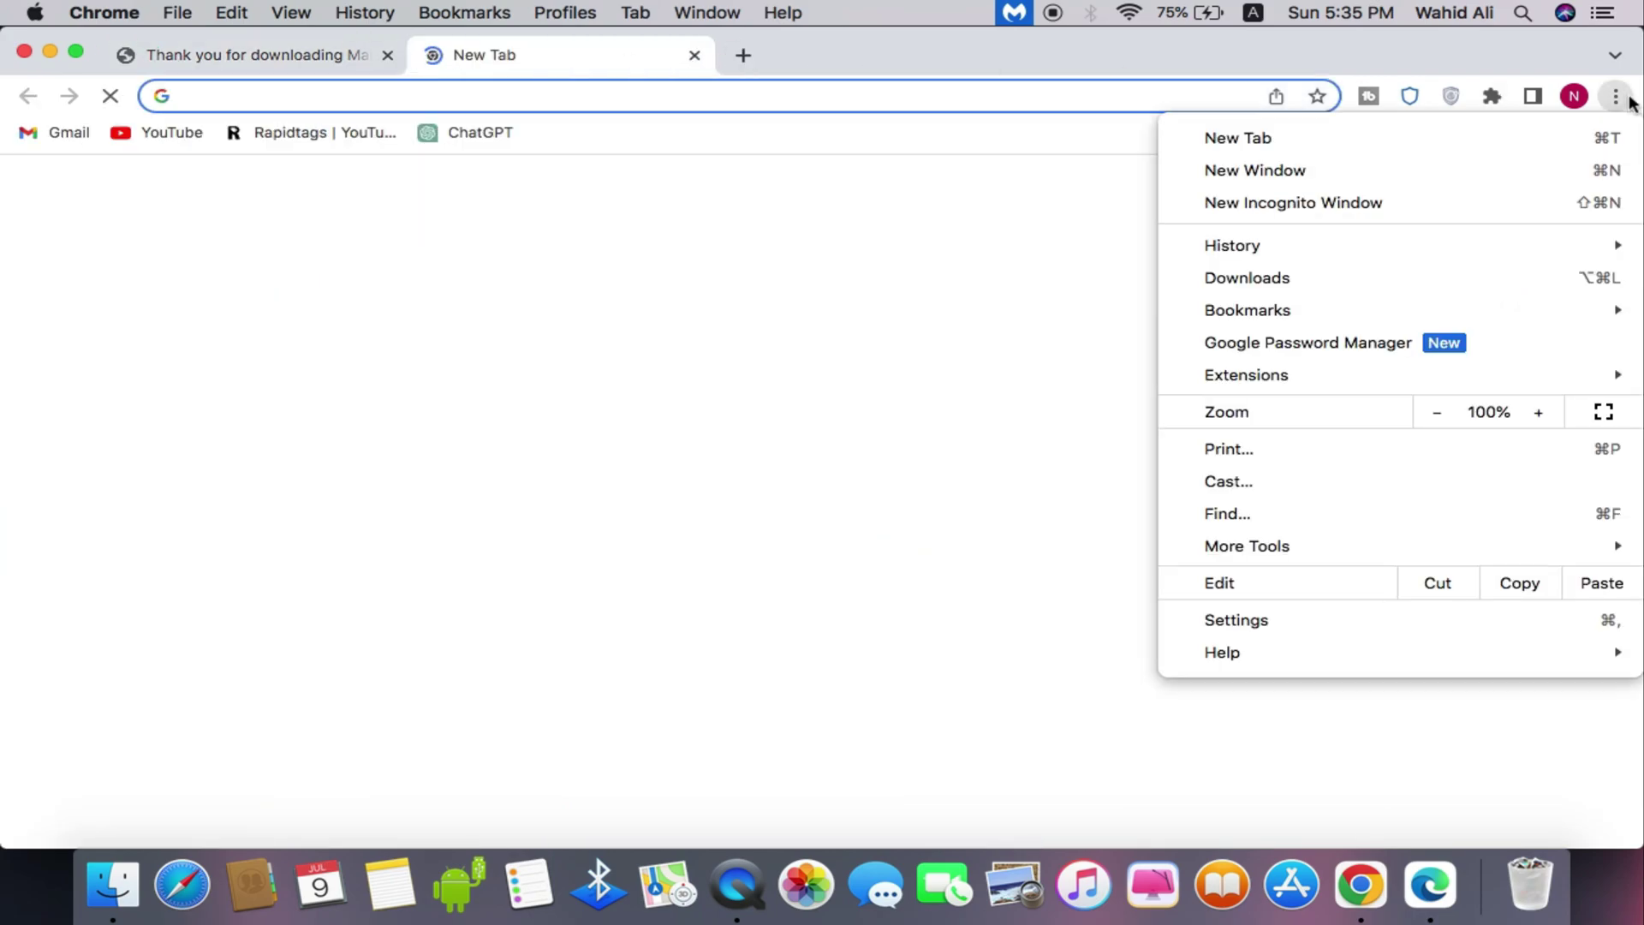
pyautogui.moveTo(1259, 653)
pyautogui.click(916, 662)
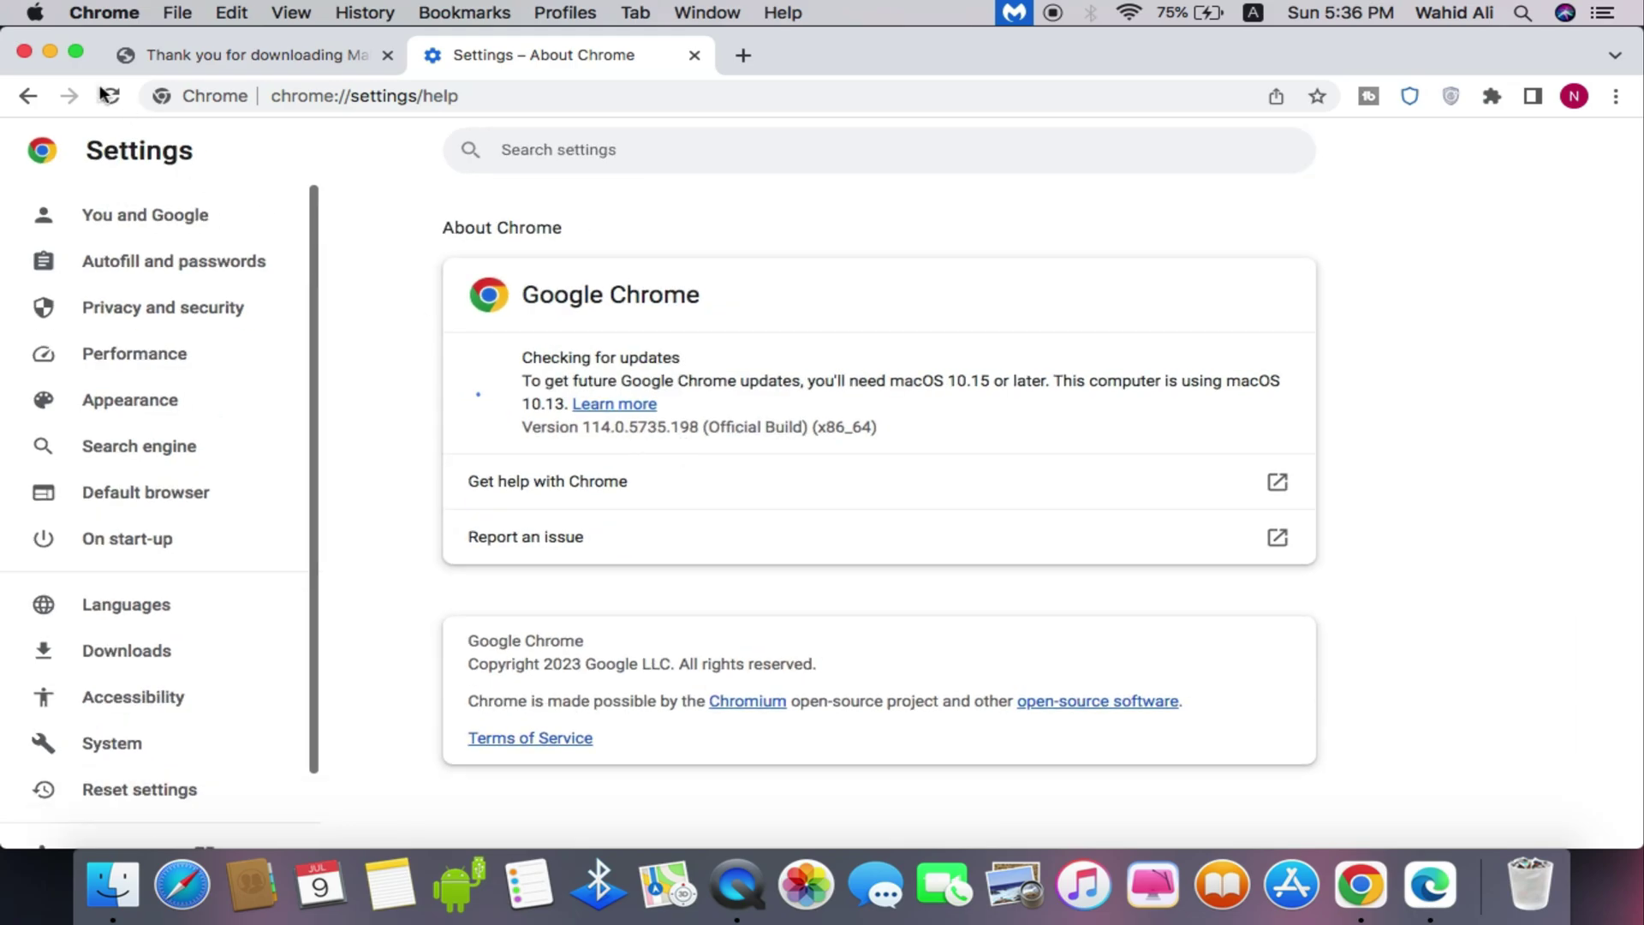
pyautogui.click(50, 52)
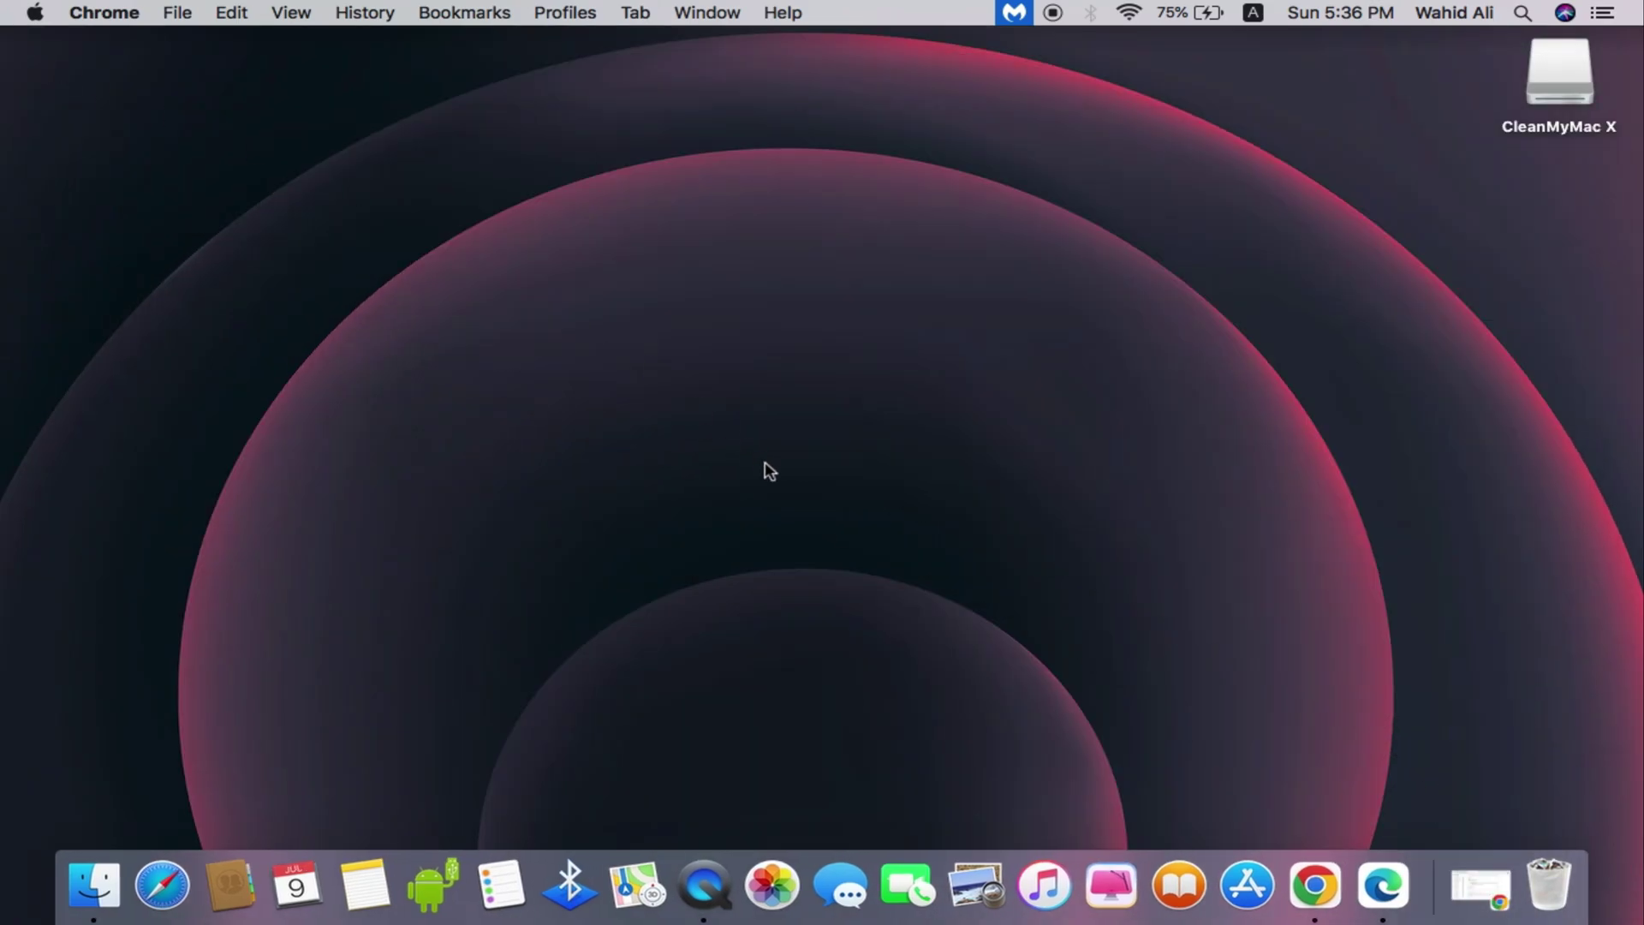
# Switch to Microsoft Edge, check for updates on its About page, and close the browser windows
pyautogui.click(769, 470)
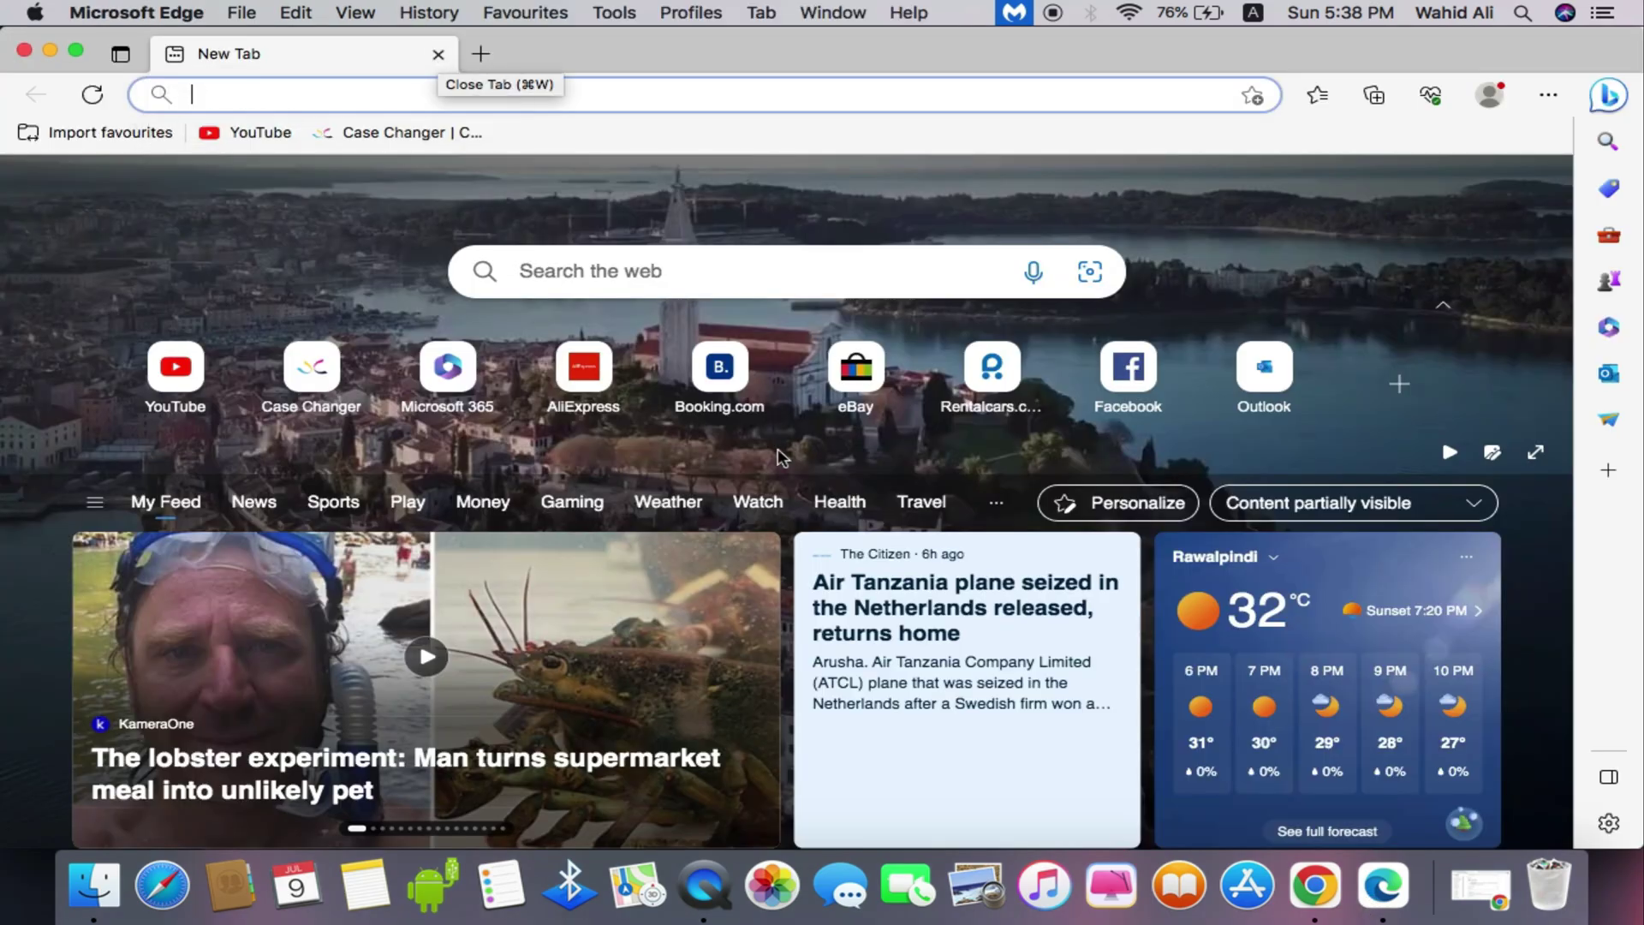
pyautogui.click(1548, 98)
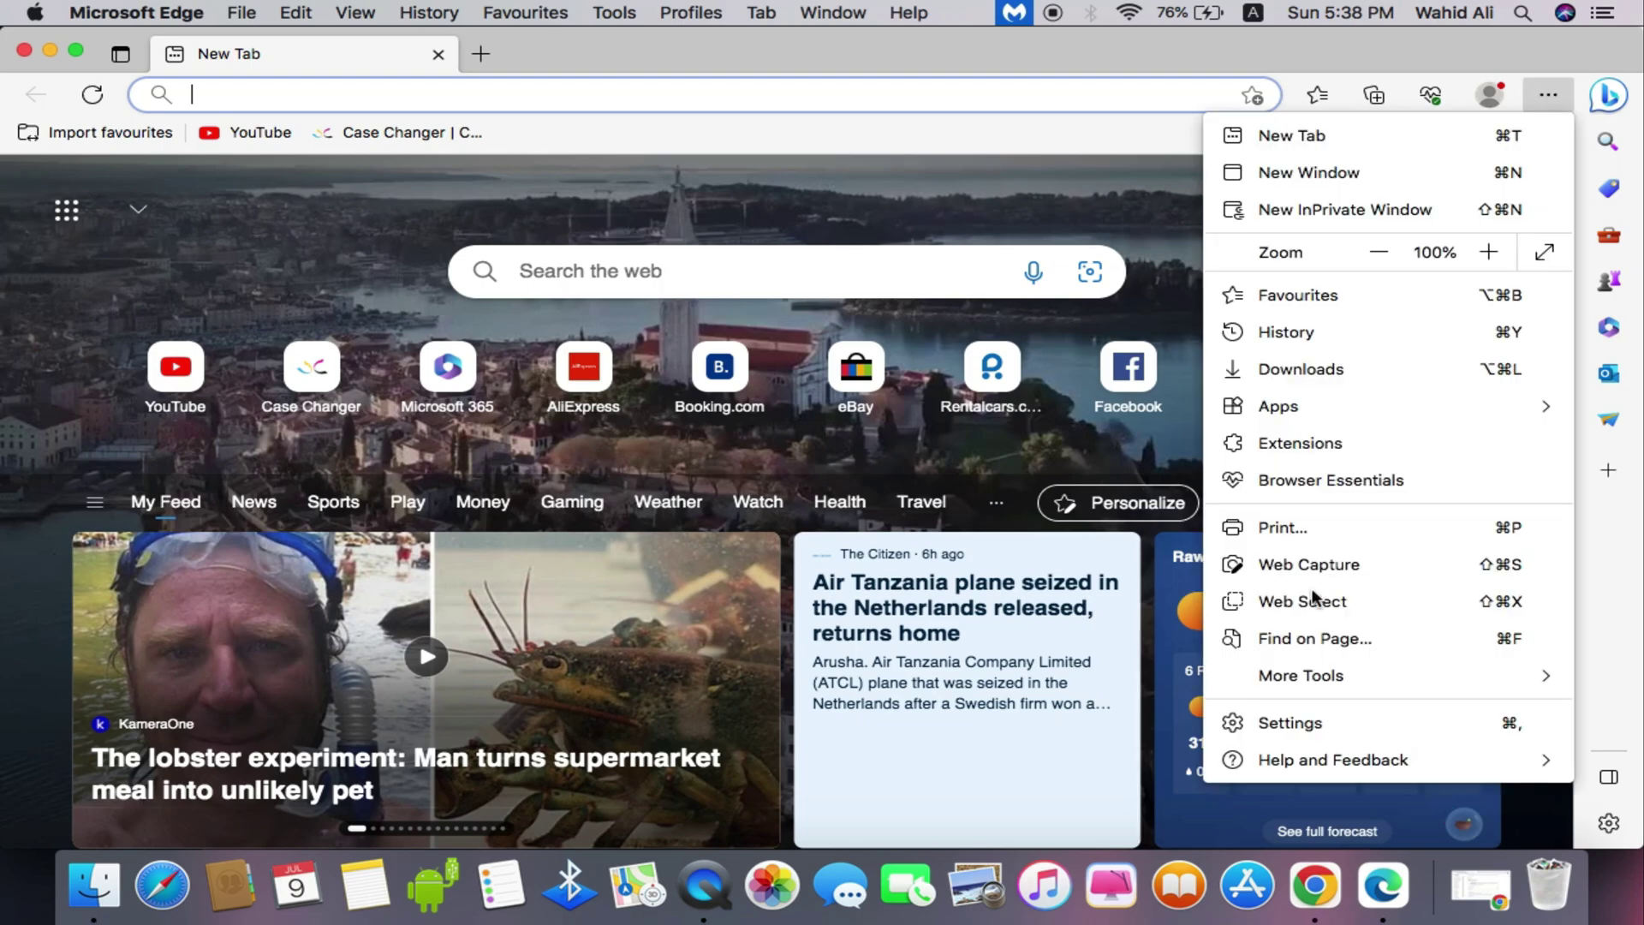
pyautogui.moveTo(1297, 767)
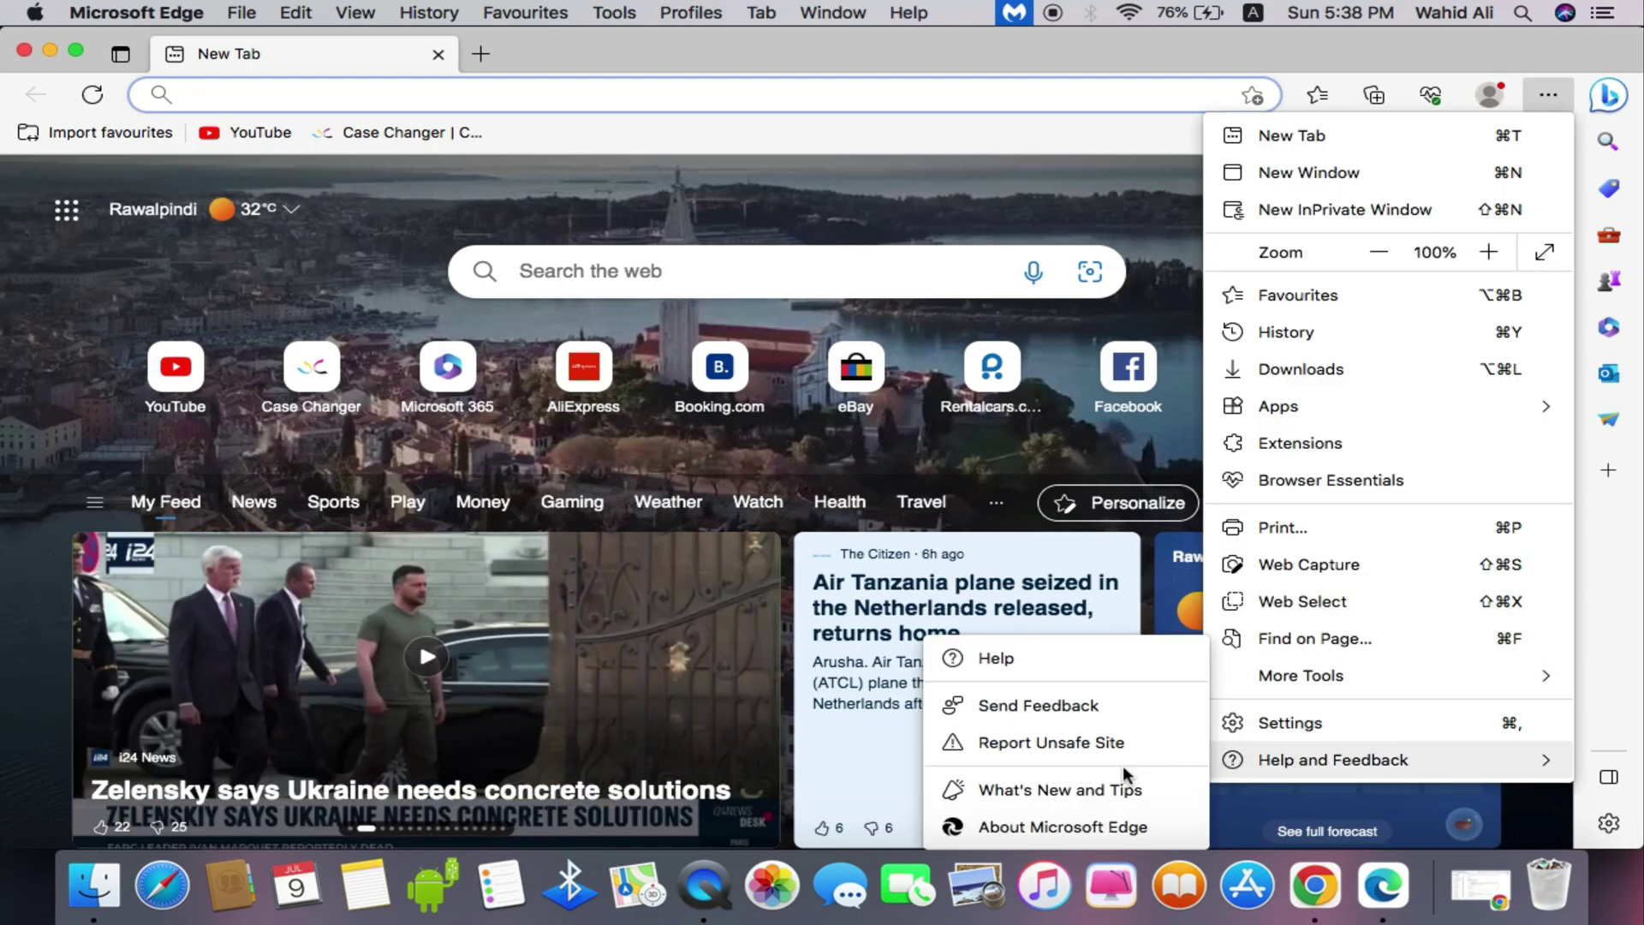
pyautogui.click(1031, 827)
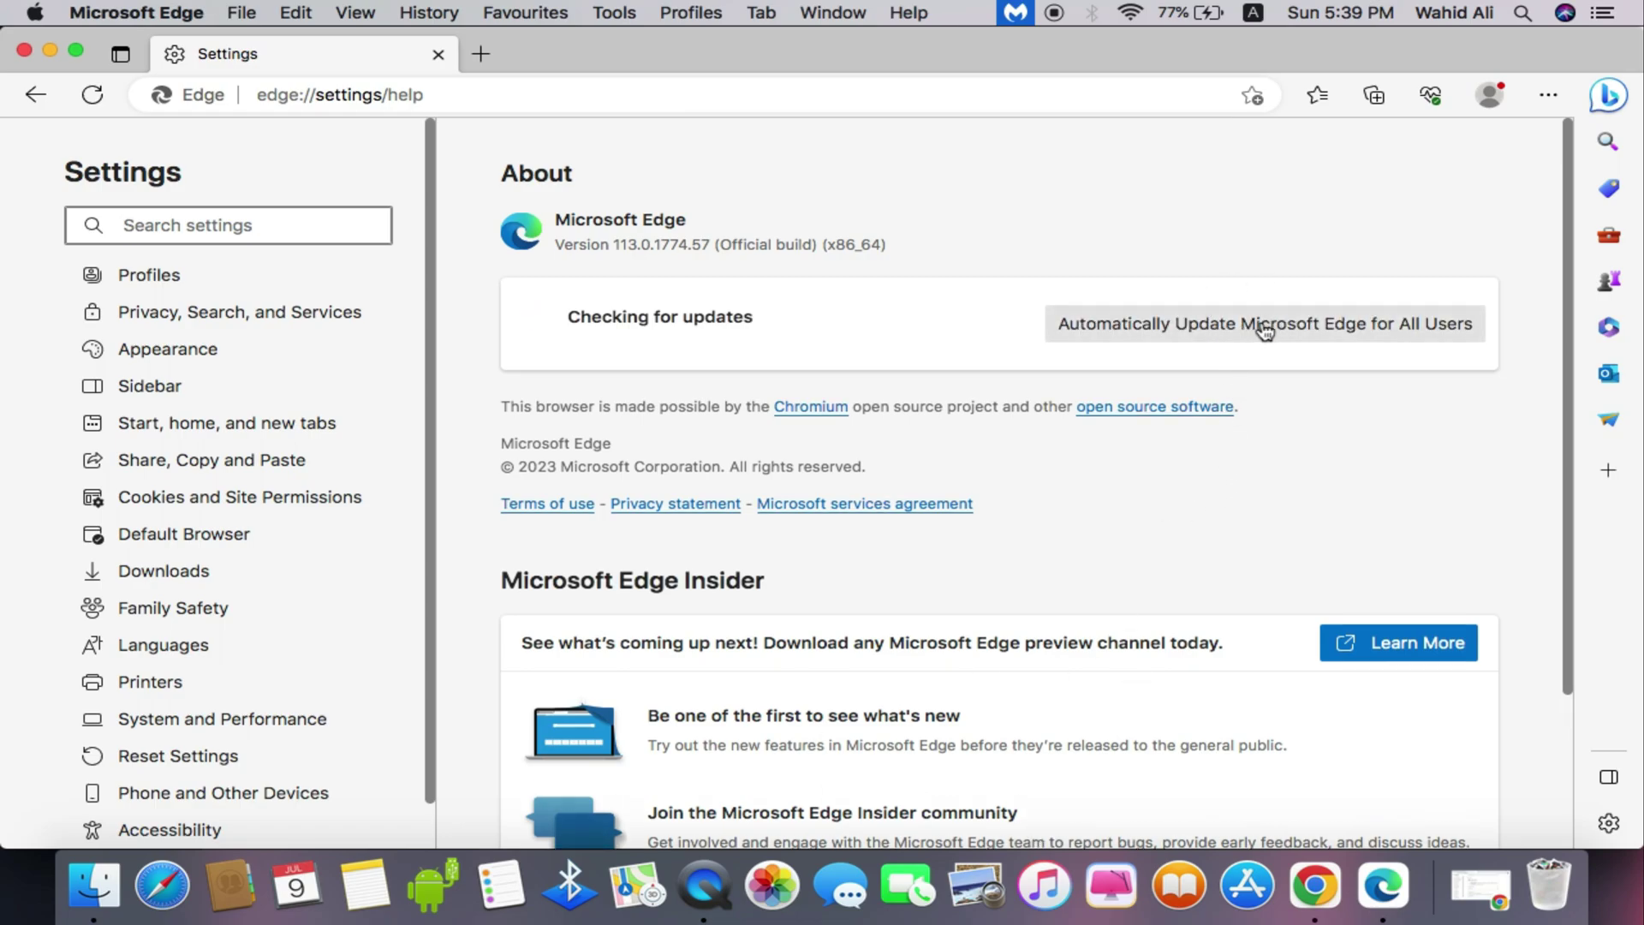
pyautogui.click(24, 51)
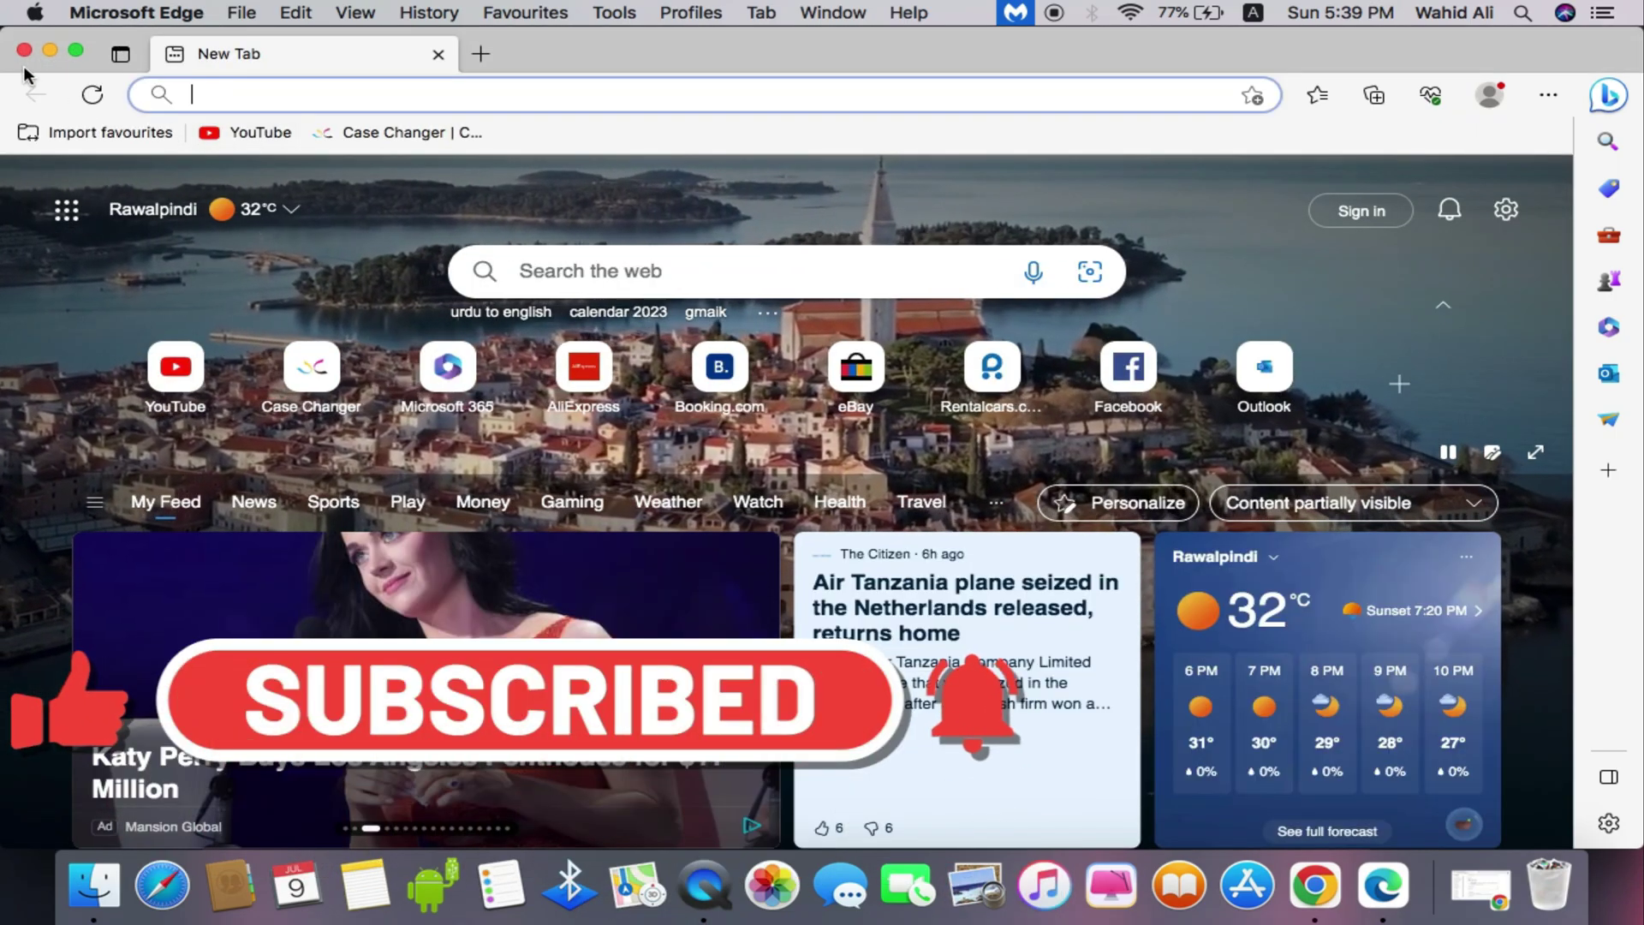
pyautogui.click(23, 51)
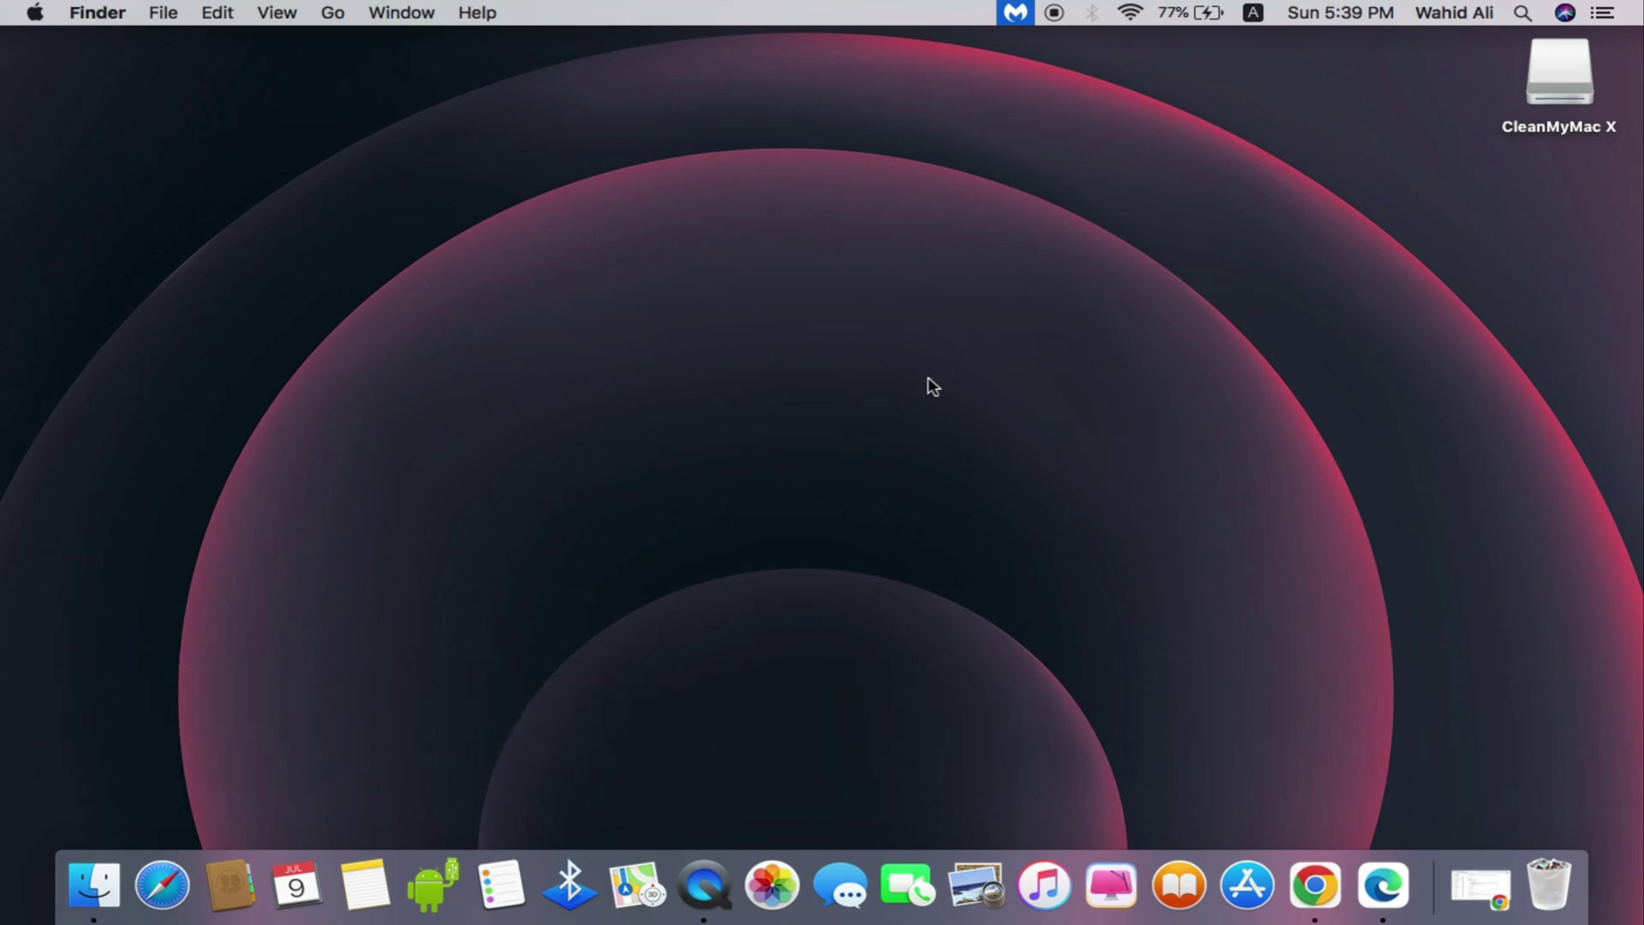